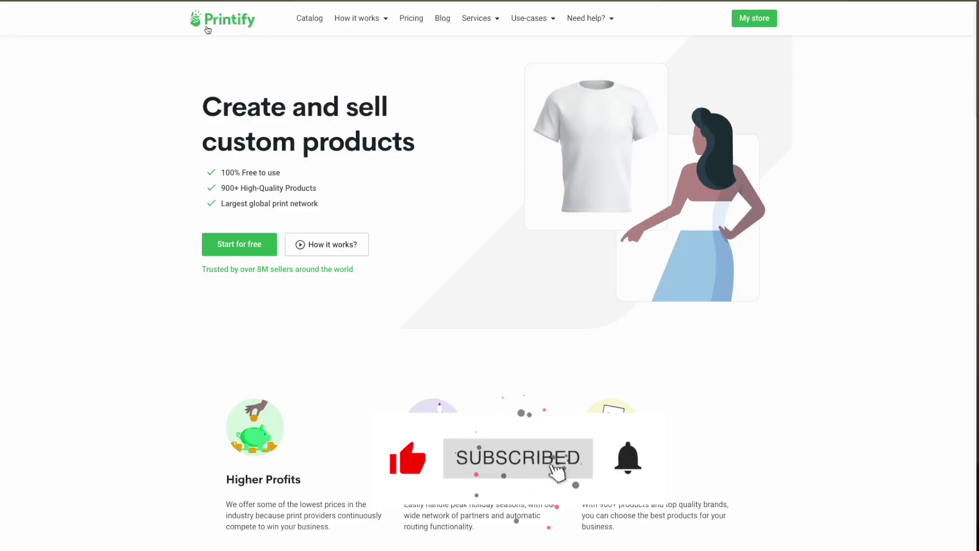
Open the Ceramic Mug 11oz from the catalog for designing and browse the device's Downloads folder for artwork
left_click(305, 23)
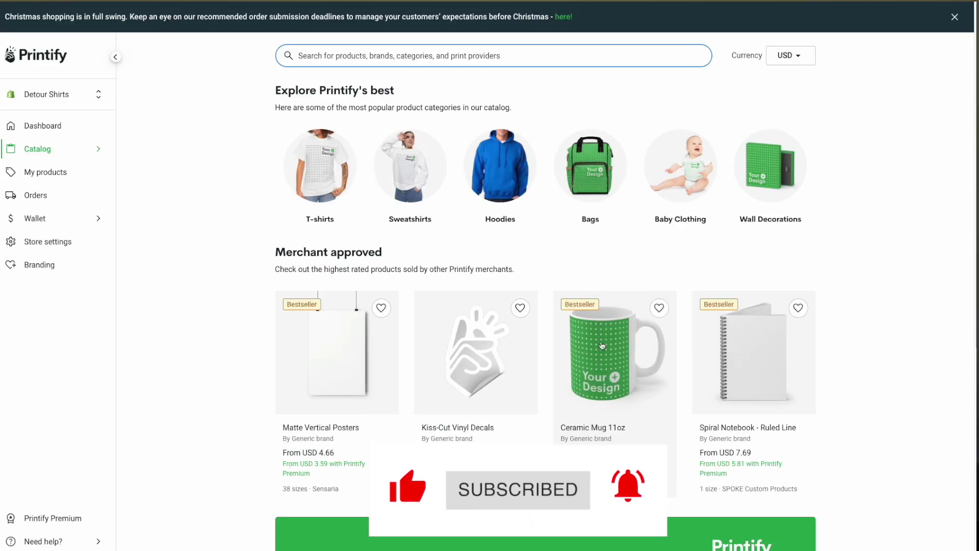
left_click(617, 357)
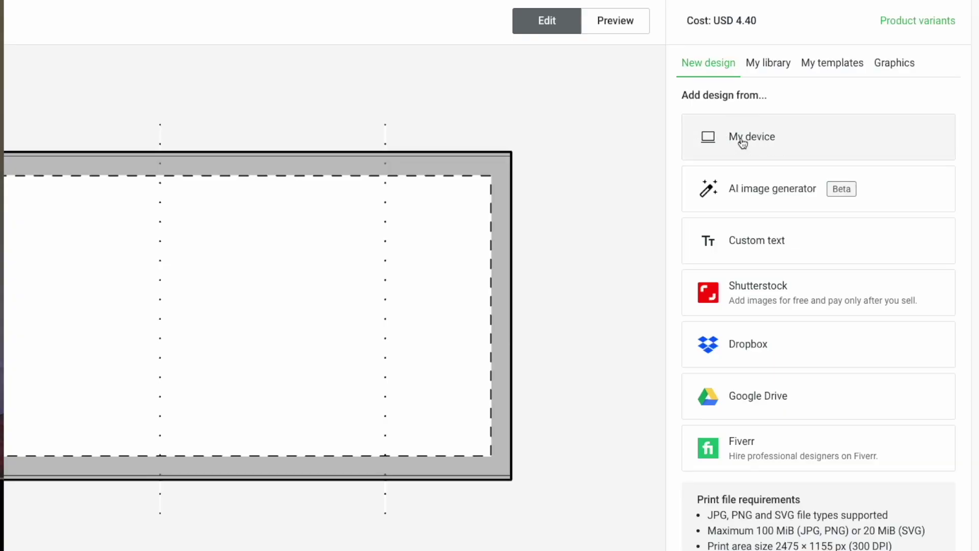
left_click(742, 143)
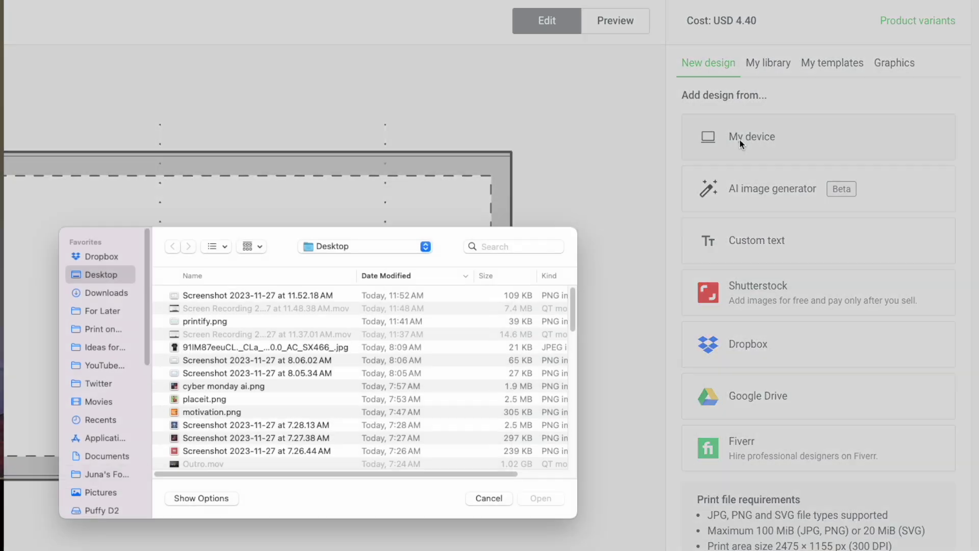
left_click(129, 295)
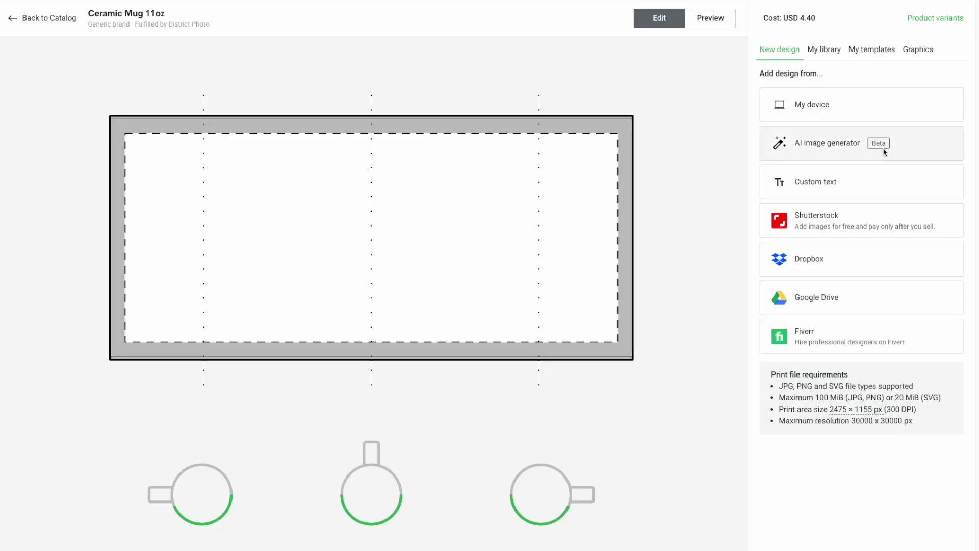
Add the purple-sky sunset graphic from the AI image generator to the mug and try the flip and fit options
left_click(885, 152)
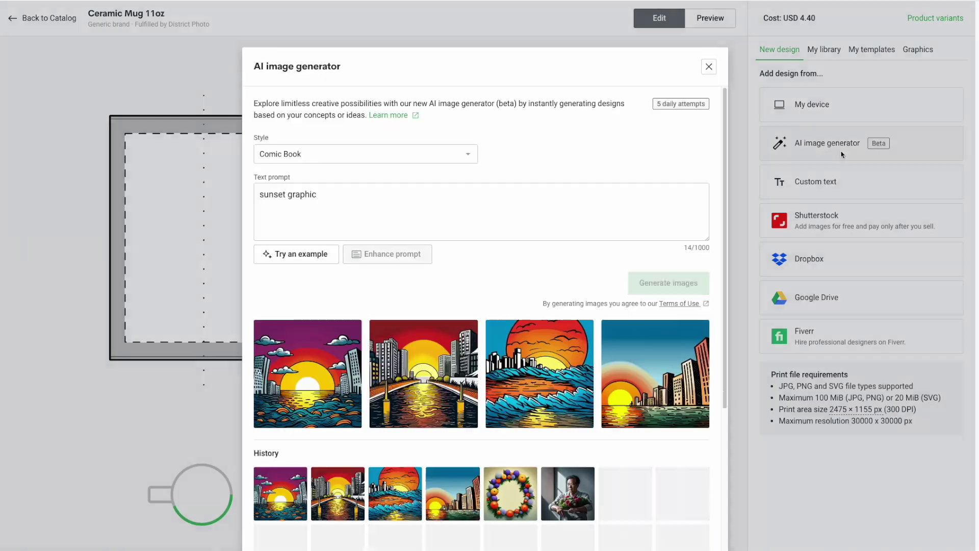
left_click(308, 372)
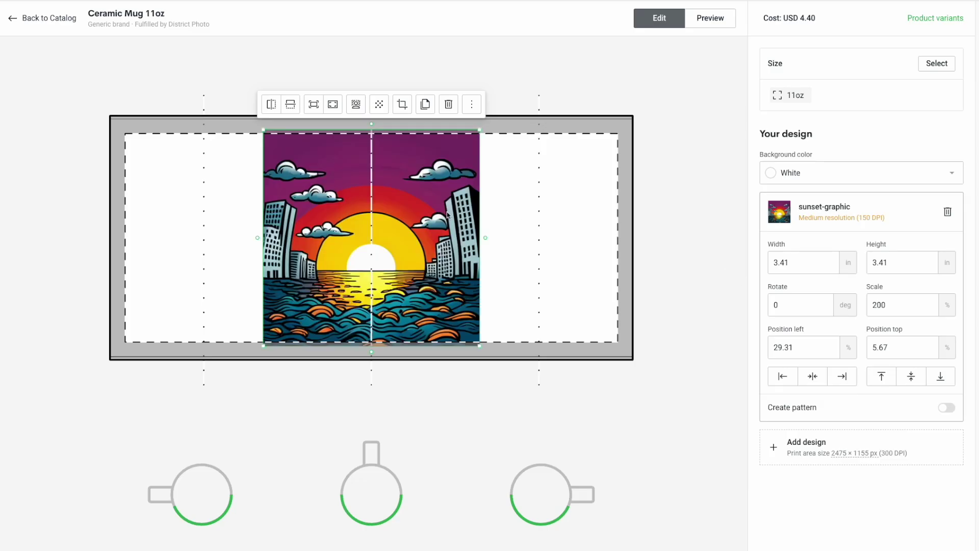
left_click(274, 107)
left_click(315, 105)
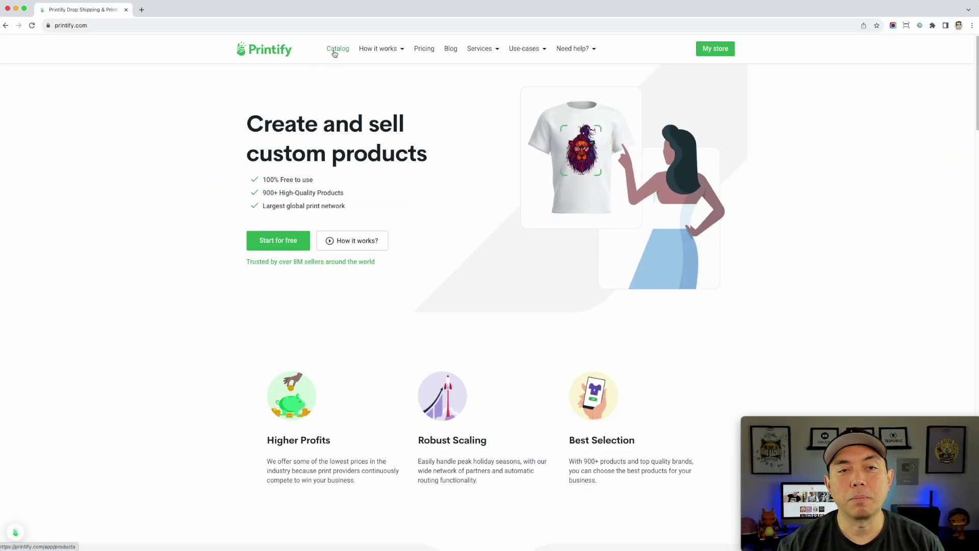
Browse the Printify product catalog and open the Ceramic Mug 11oz product page
left_click(335, 53)
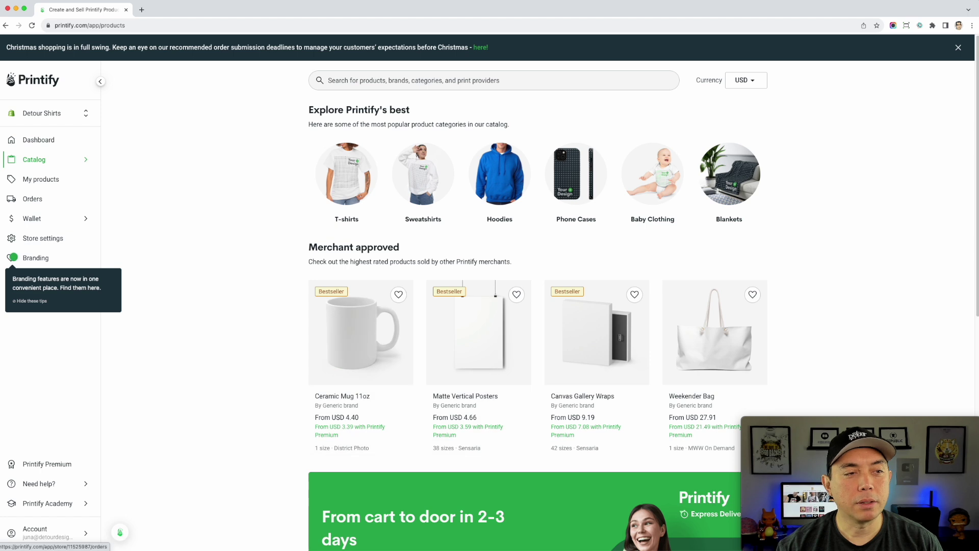
scroll(585, 348, "down", 8)
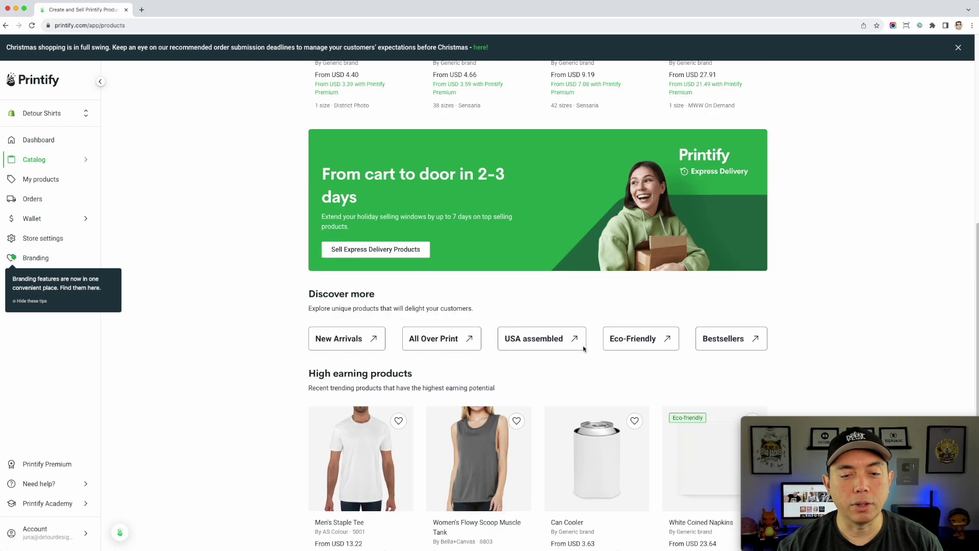
scroll(666, 346, "up", 8)
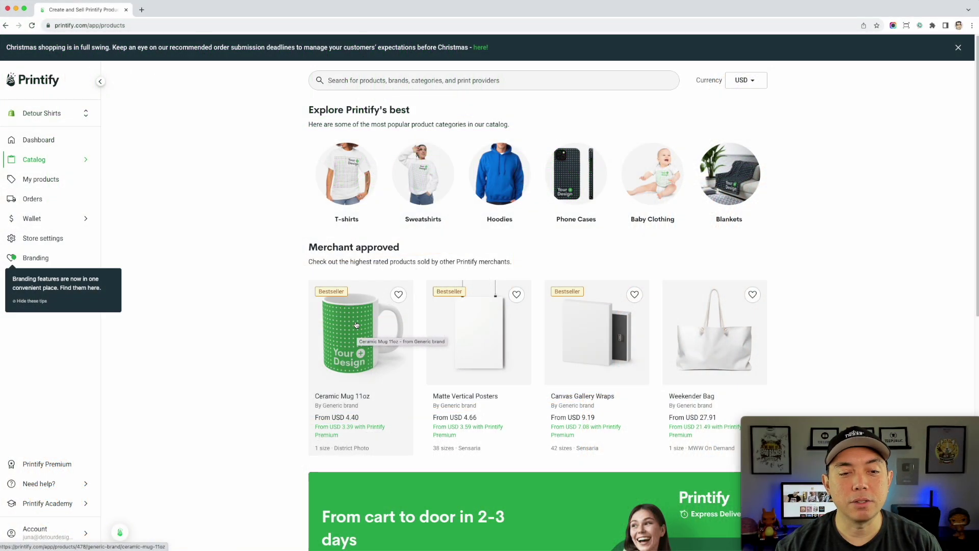
left_click(355, 325)
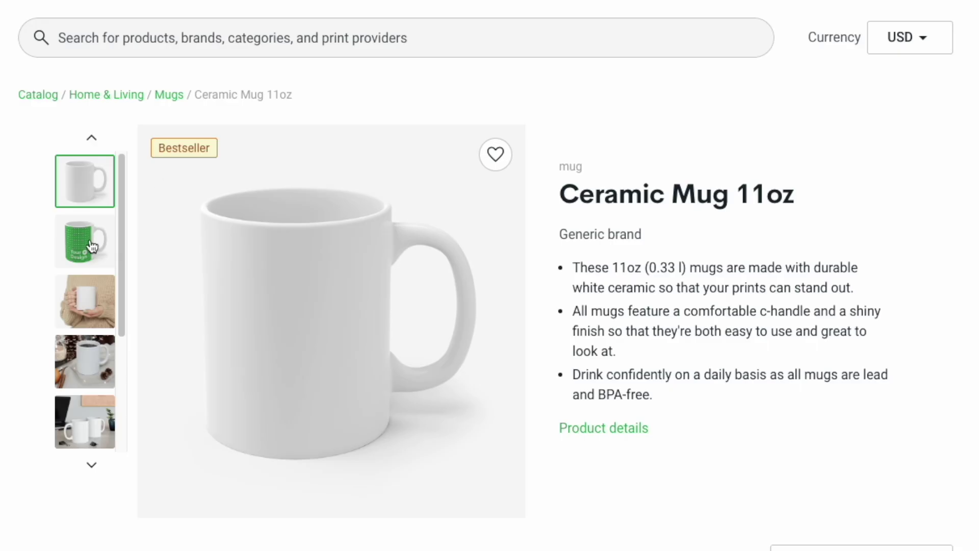
View the mug's print-area photo and start designing it with the provider District Photo
left_click(92, 246)
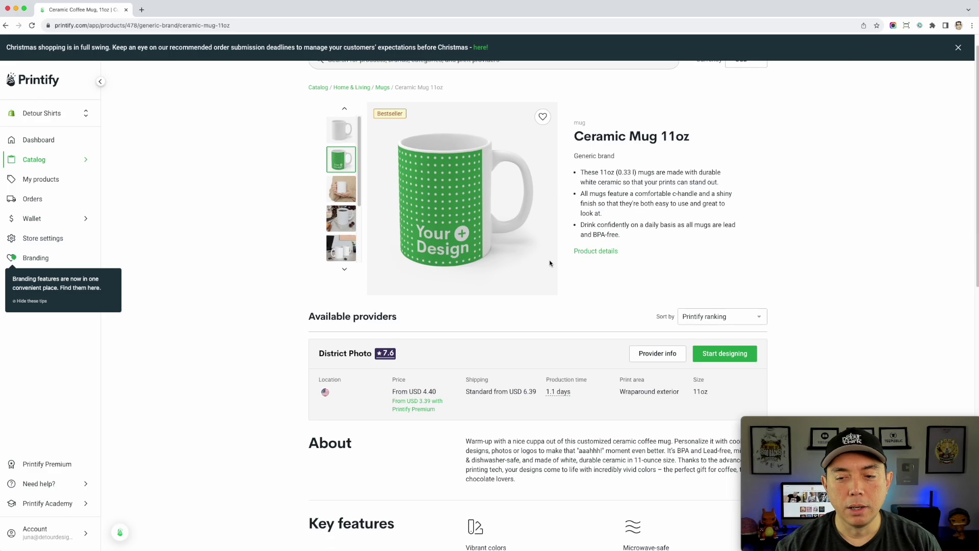
scroll(509, 412, "down", 1)
scroll(728, 342, "down", 1)
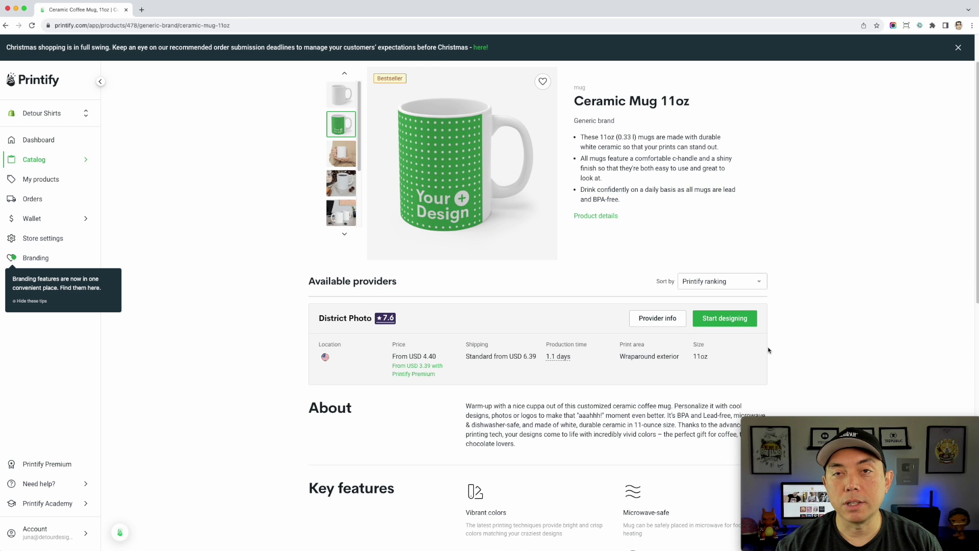
left_click(724, 318)
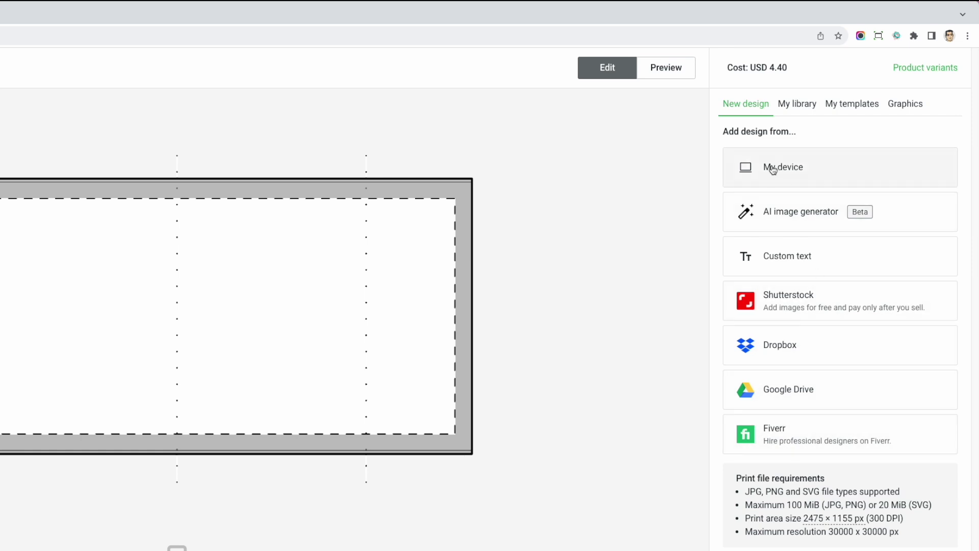
Examine the saved library images, the templates and the ready-made graphics available for the mug design
left_click(801, 109)
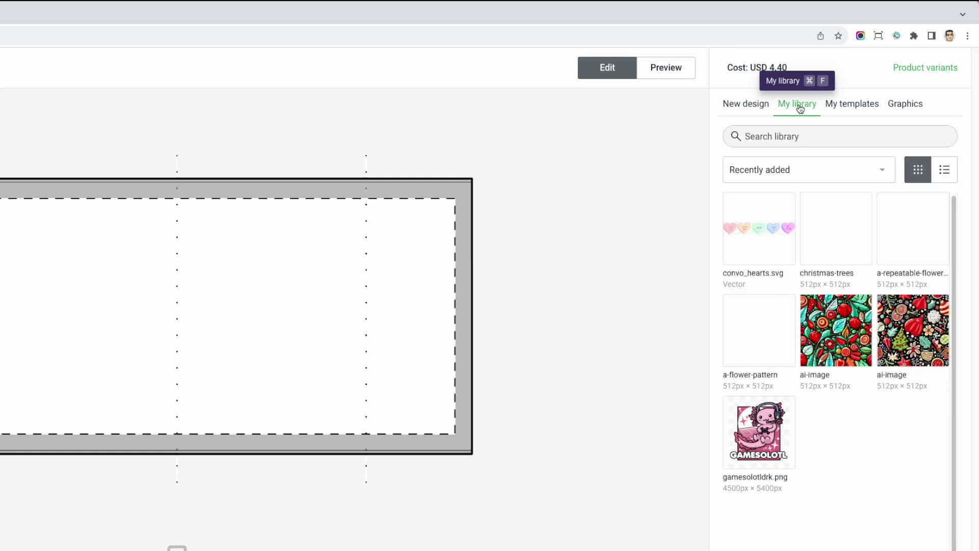
left_click(857, 110)
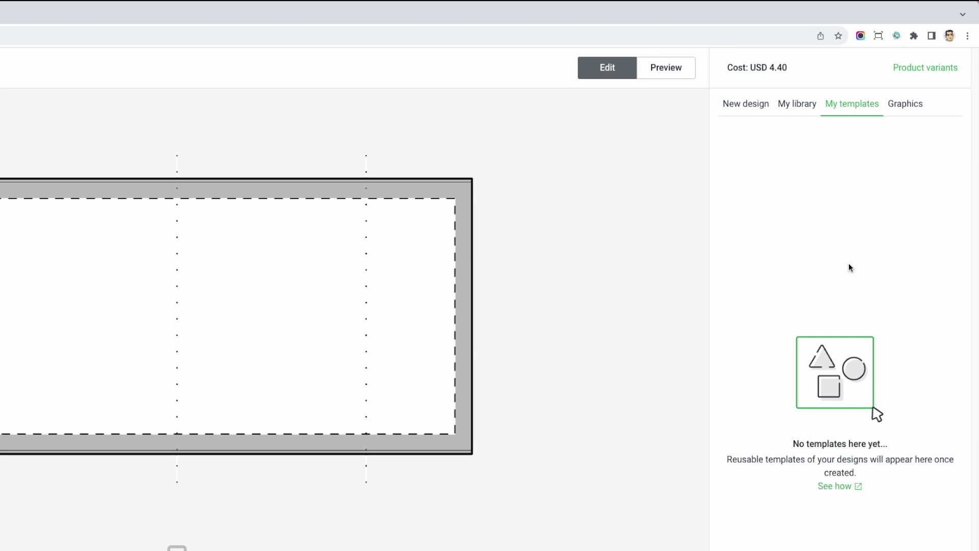
left_click(905, 108)
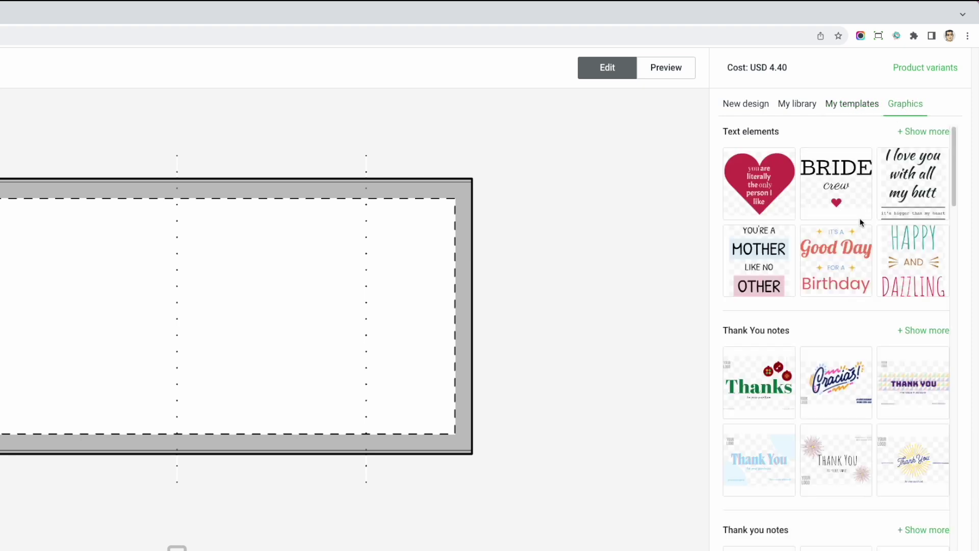
scroll(836, 220, "down", 7)
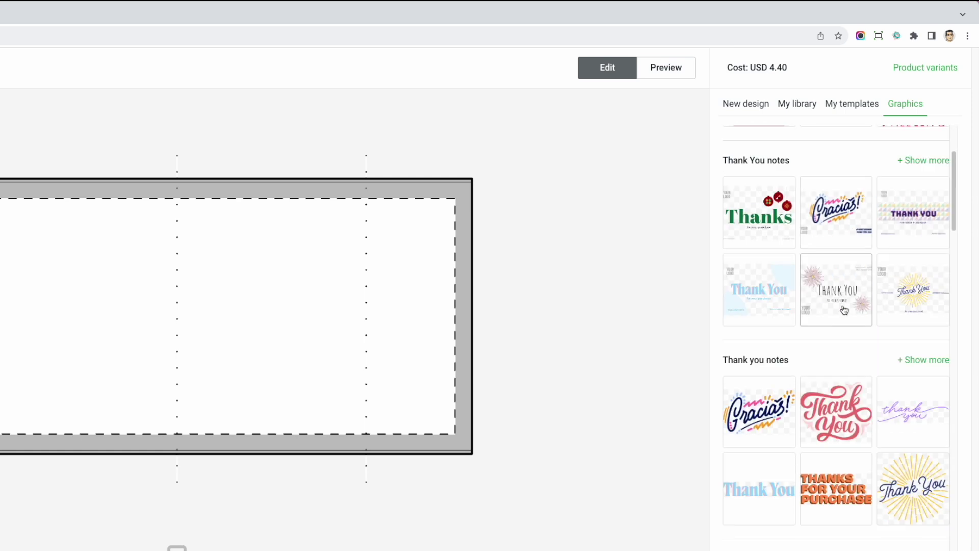
scroll(845, 310, "down", 7)
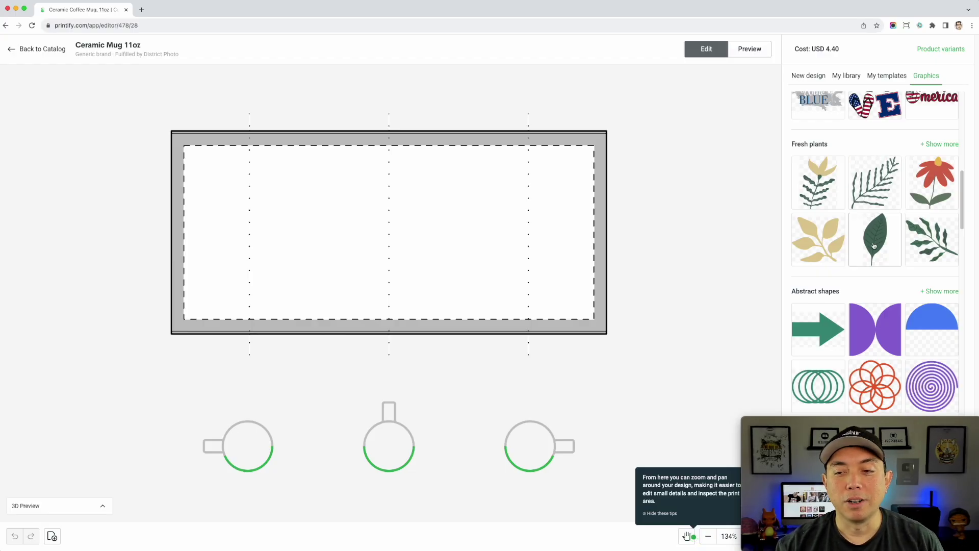
scroll(874, 246, "up", 7)
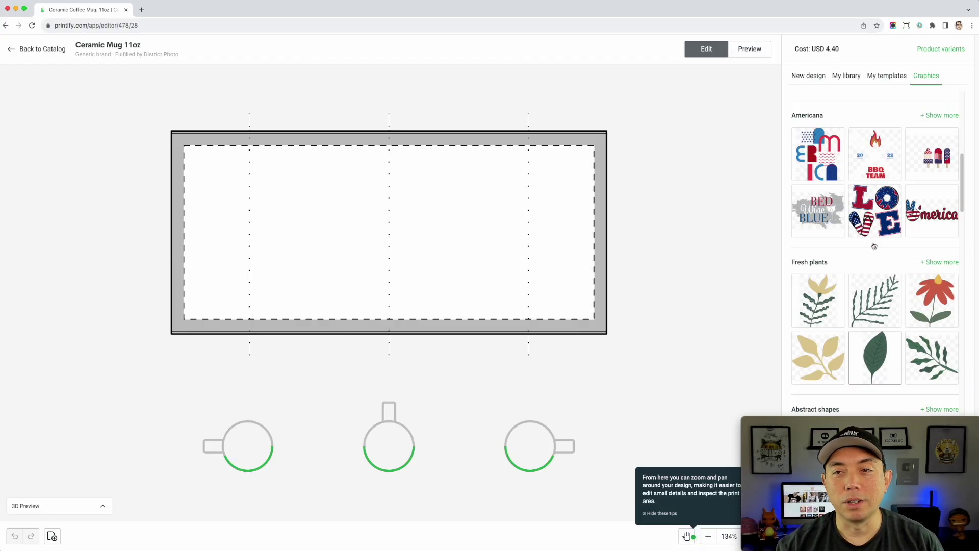
Upload NICHE RESEARCH (5).png from the device's Downloads folder as a new design on the mug
left_click(807, 78)
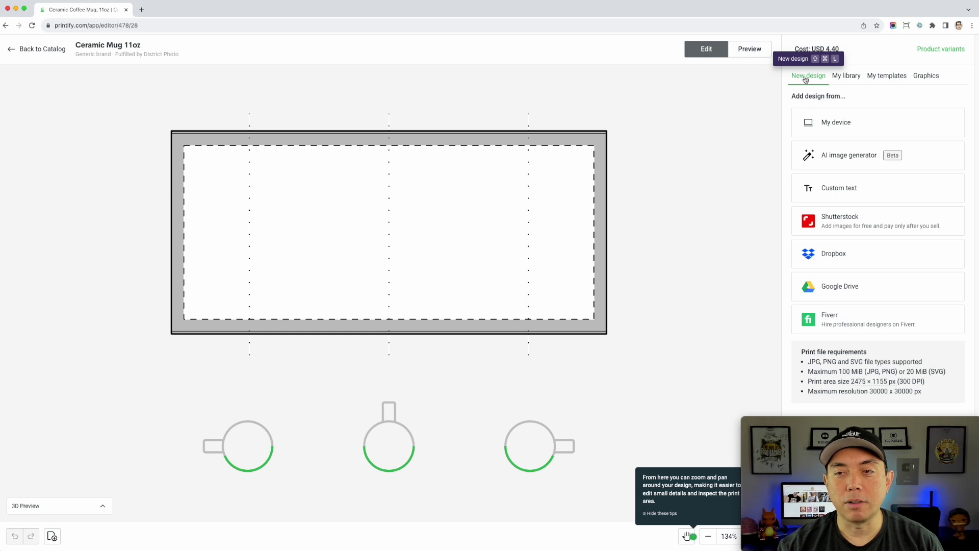
left_click(833, 125)
left_click(354, 225)
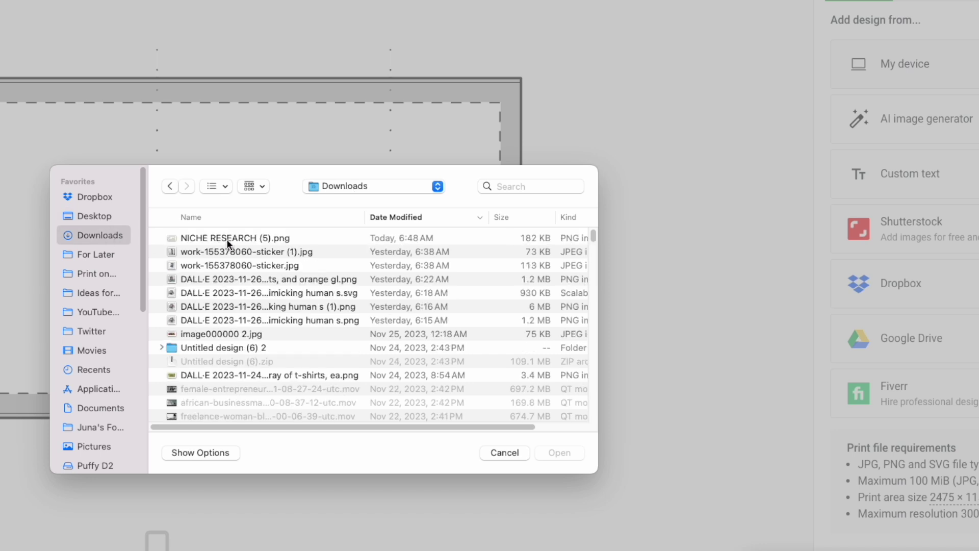
left_click(228, 239)
left_click(550, 452)
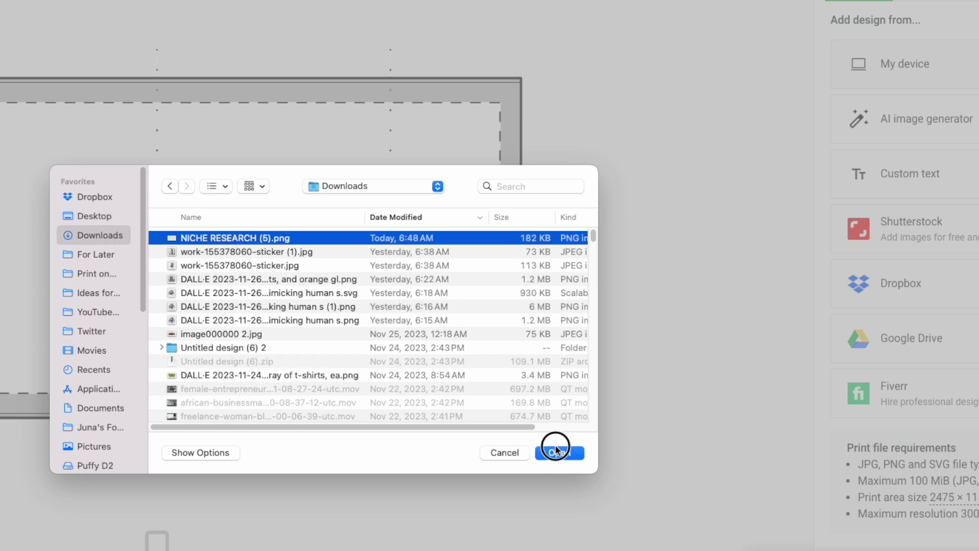
left_click(560, 452)
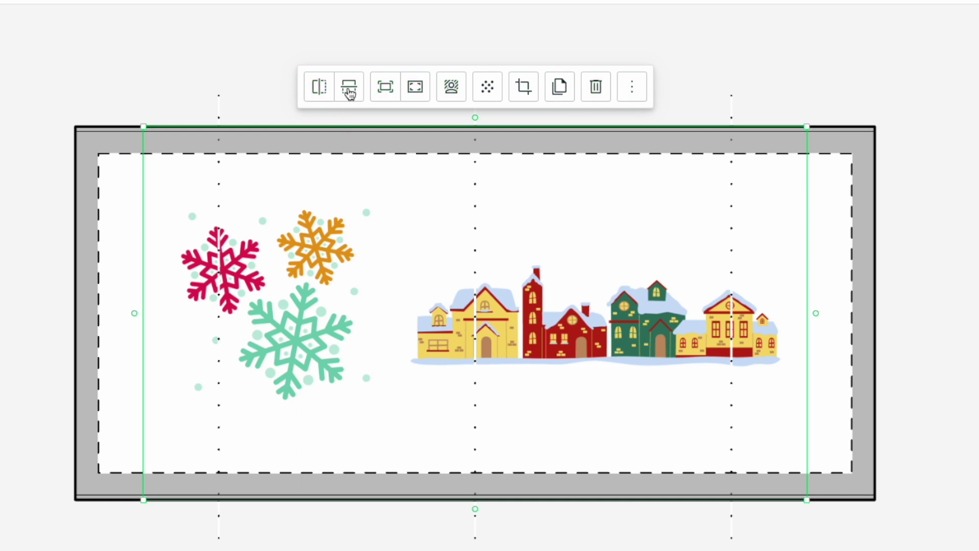
Flip the houses-and-snowflakes design horizontally so the houses sit on the left and the snowflakes on the right
left_click(319, 99)
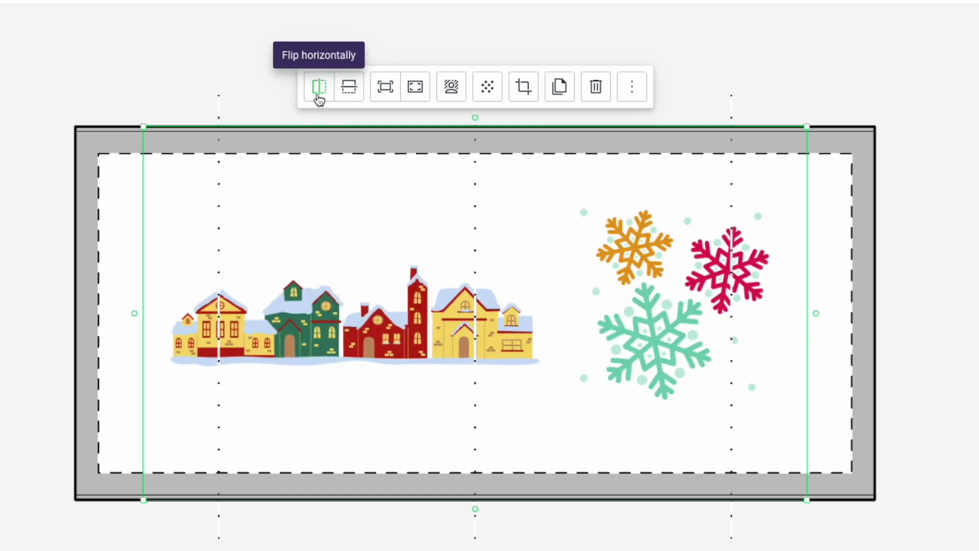
left_click(319, 99)
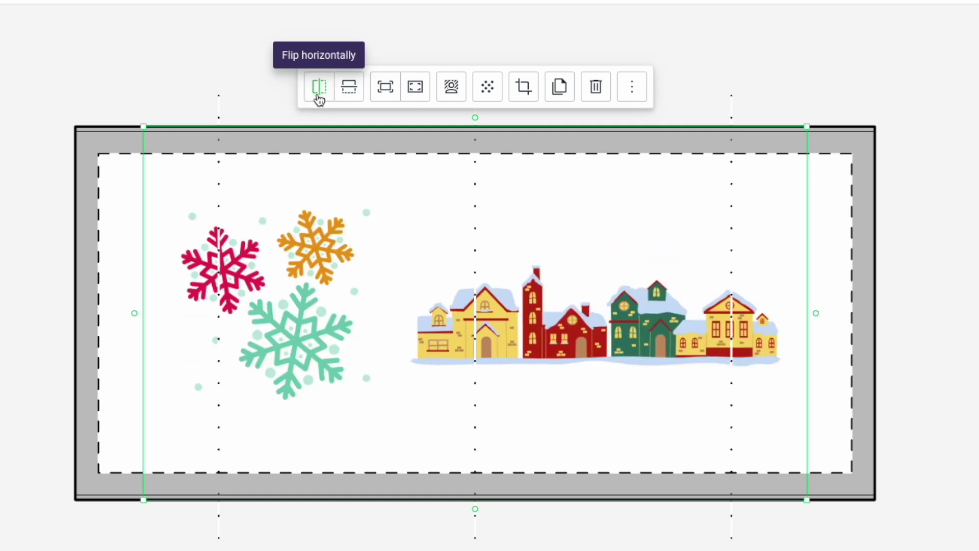
left_click(320, 99)
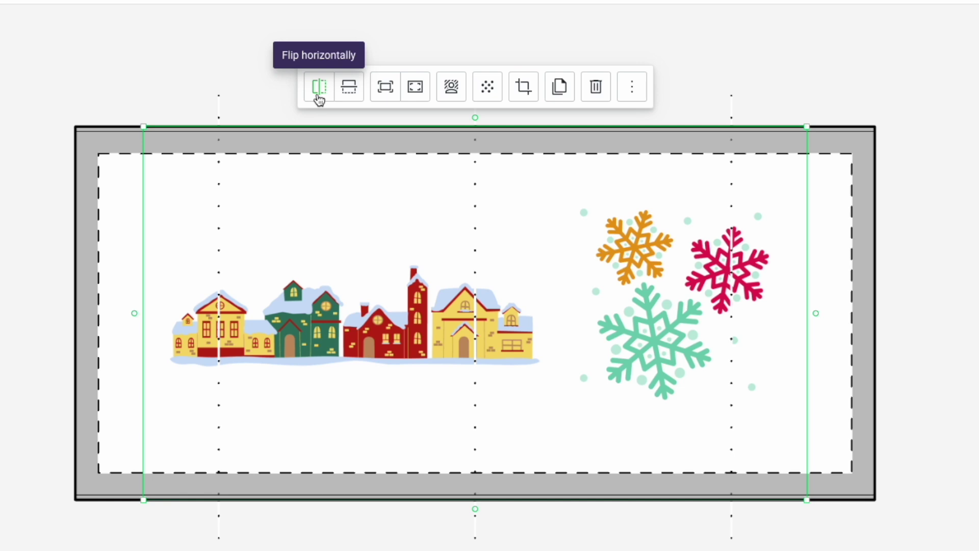
Try flipping the houses-and-snowflakes design vertically and return it to upright
left_click(348, 94)
left_click(349, 95)
left_click(349, 94)
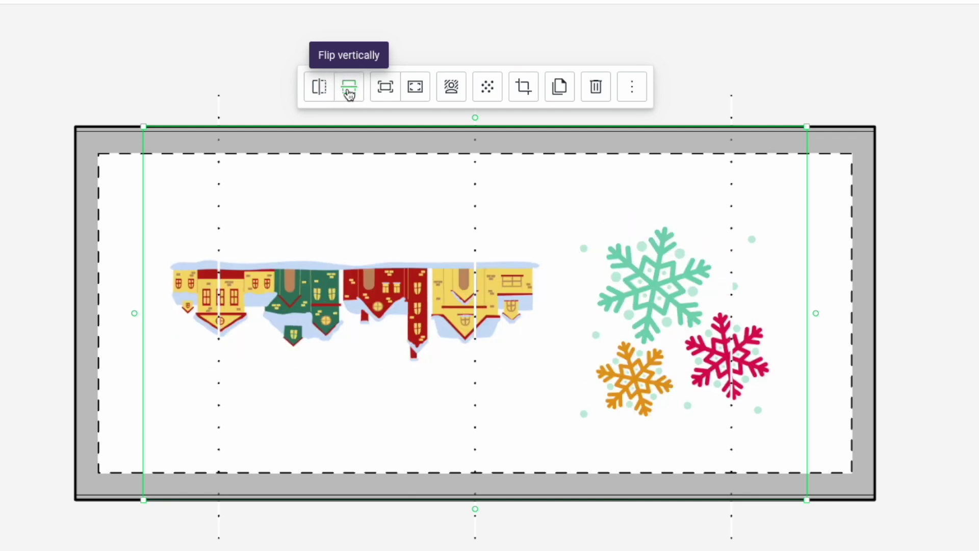
left_click(348, 95)
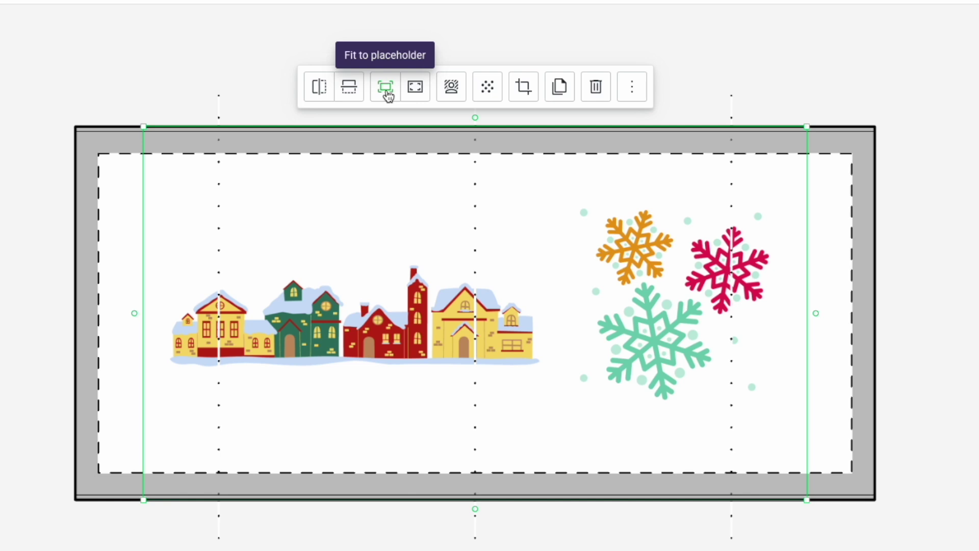
Try filling the placeholder with the design, and shrink and reposition it within the mug's print area
left_click(418, 100)
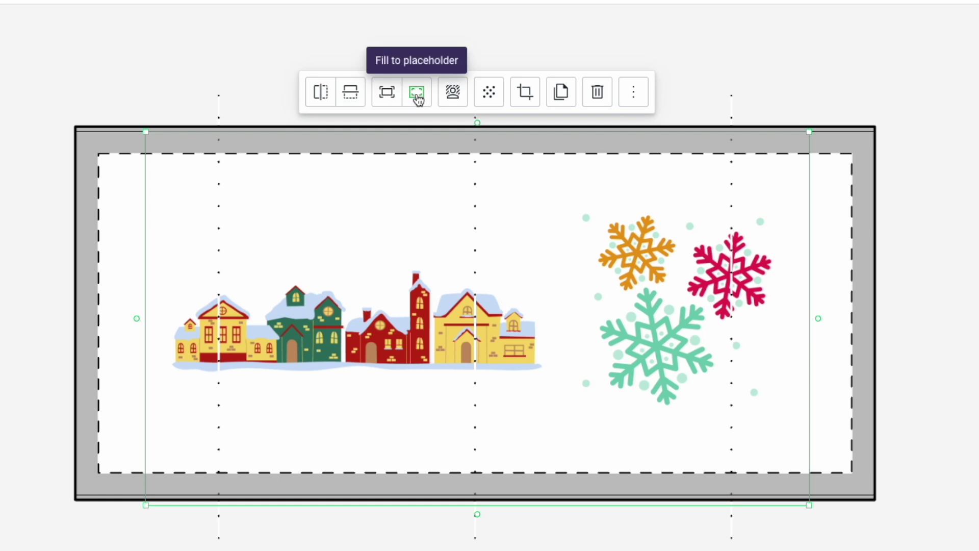
left_click(417, 99)
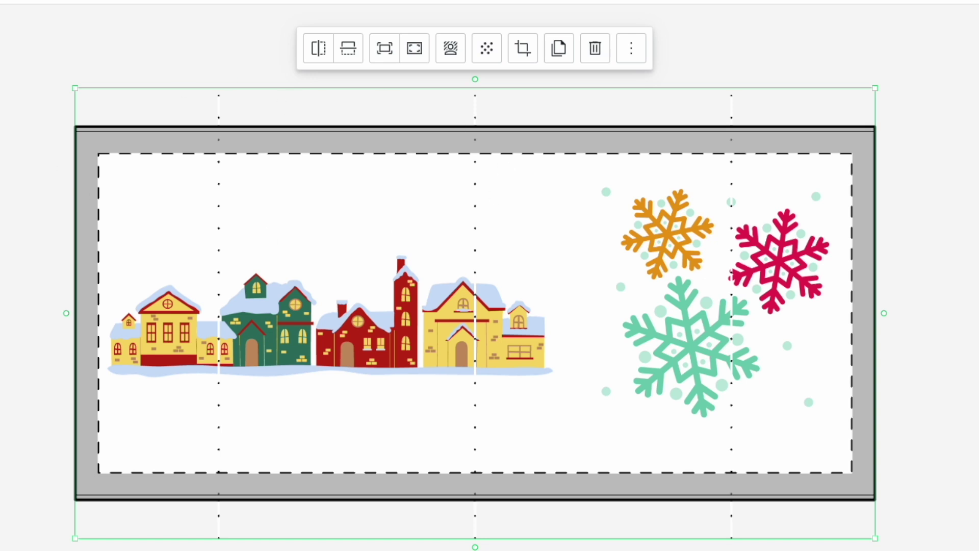
left_click_drag(878, 537, 644, 406)
left_click_drag(430, 273, 503, 328)
left_click_drag(756, 475, 532, 374)
left_click_drag(364, 255, 442, 289)
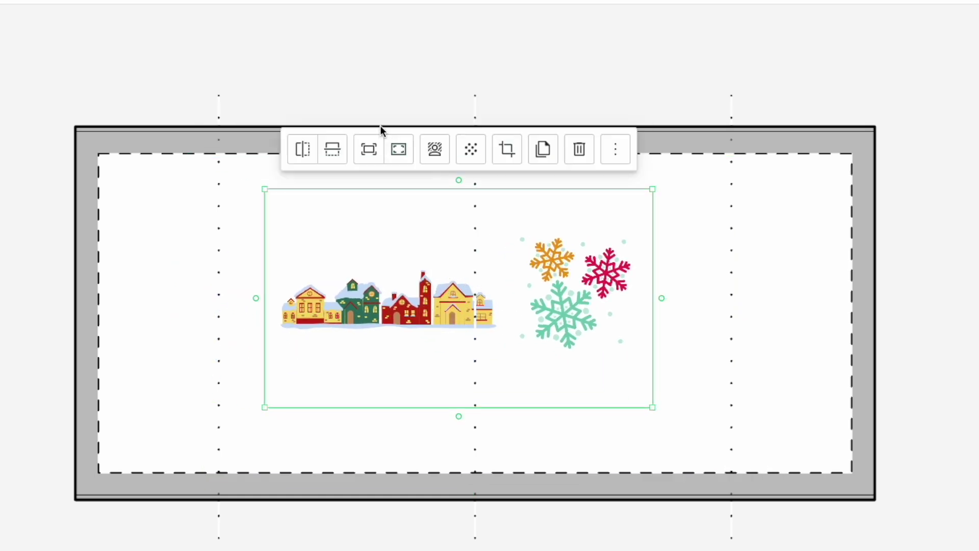
Fit the reduced design to the placeholder and enlarge it with the Fill to placeholder option
left_click(369, 150)
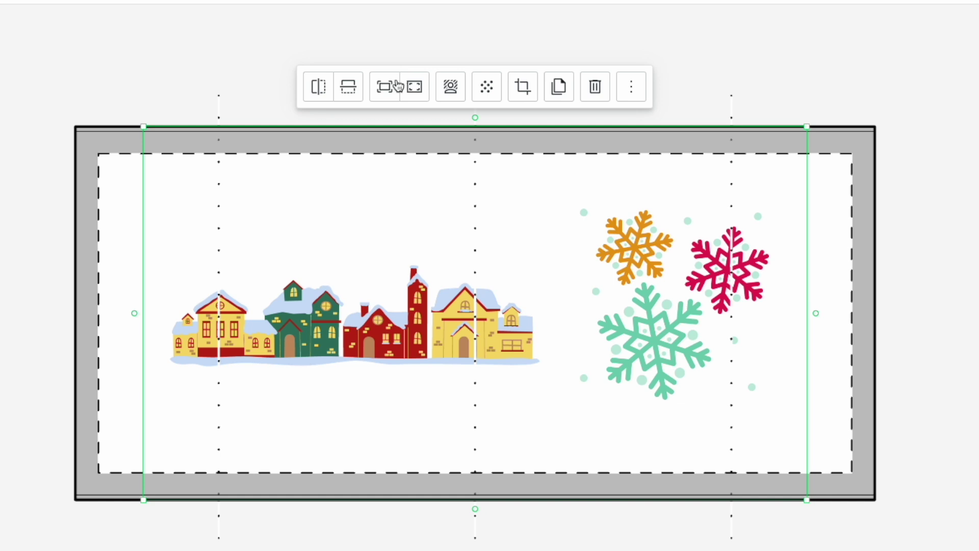
left_click(416, 89)
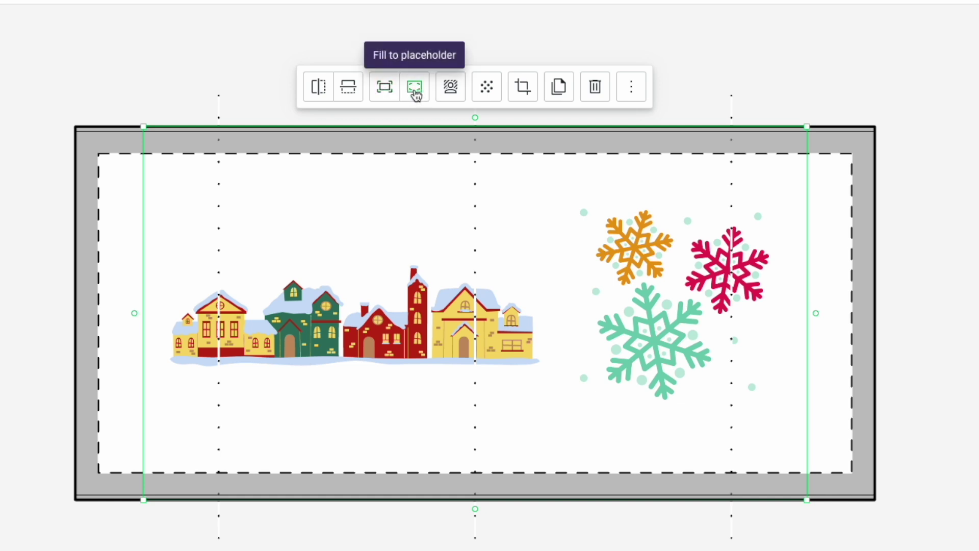
left_click(415, 95)
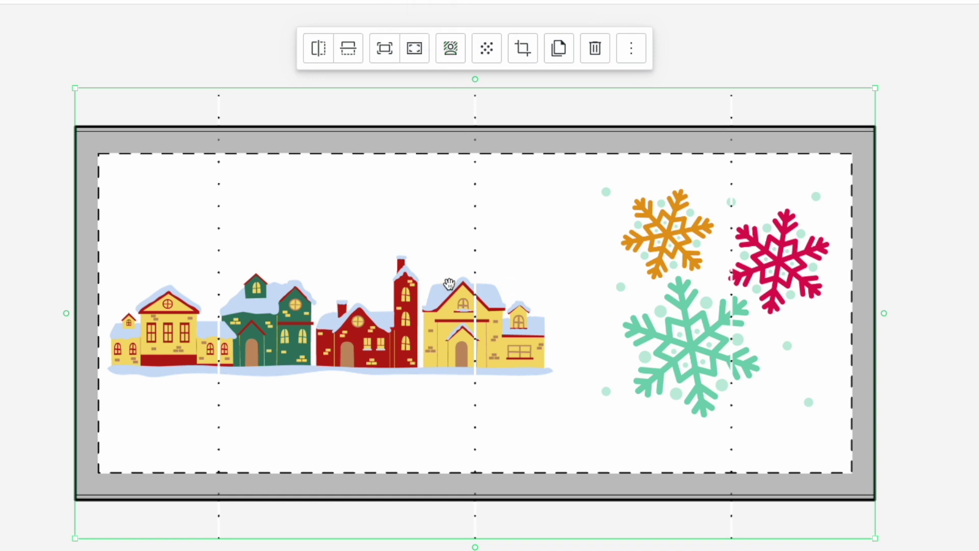
Reposition the houses-and-snowflakes design slightly and crop it so only the three snowflakes remain
left_click(381, 305)
mouse_move(381, 305)
left_mouse_down()
mouse_move(394, 322)
mouse_move(347, 291)
mouse_move(385, 280)
mouse_move(387, 301)
mouse_move(389, 289)
mouse_move(381, 293)
left_mouse_up()
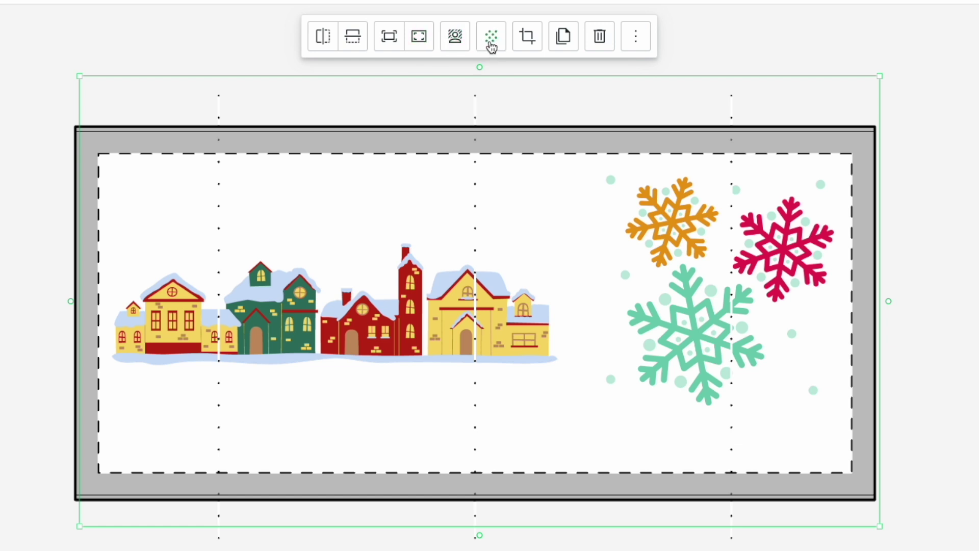
left_click_drag(456, 299, 441, 311)
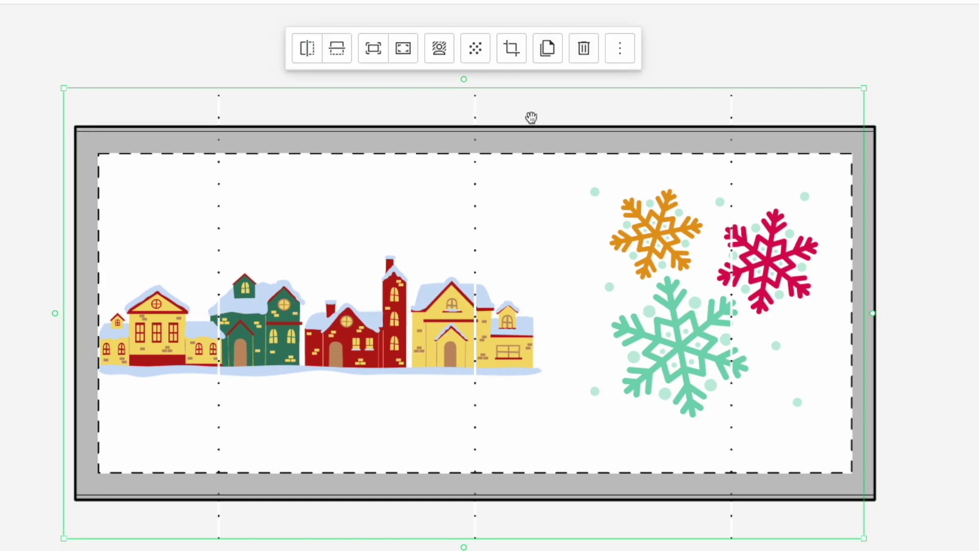
left_click(512, 49)
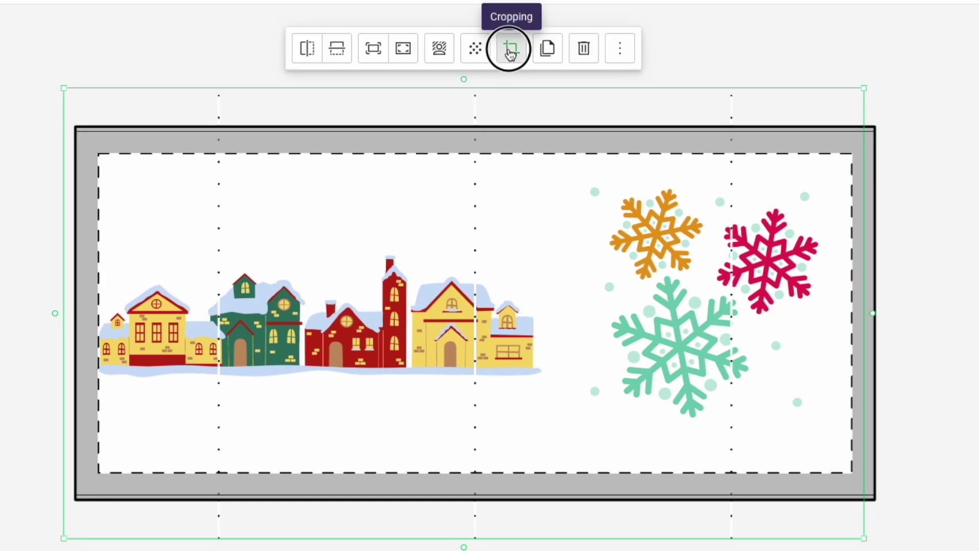
left_click_drag(64, 92, 698, 149)
left_click_drag(504, 537, 576, 457)
left_click_drag(866, 459, 832, 427)
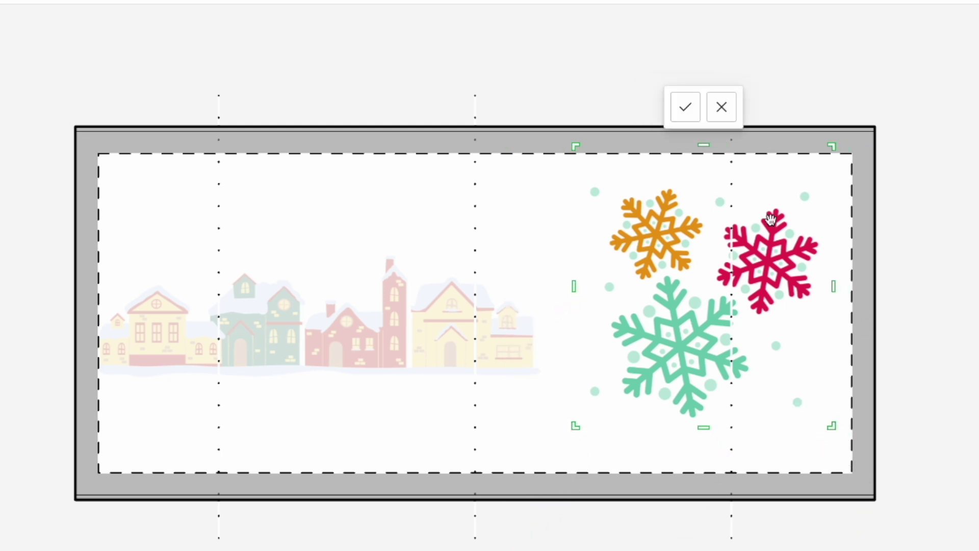
left_click(678, 109)
Move the cropped snowflake group to the left end of the mug's print area and shrink it
left_click_drag(691, 251, 223, 276)
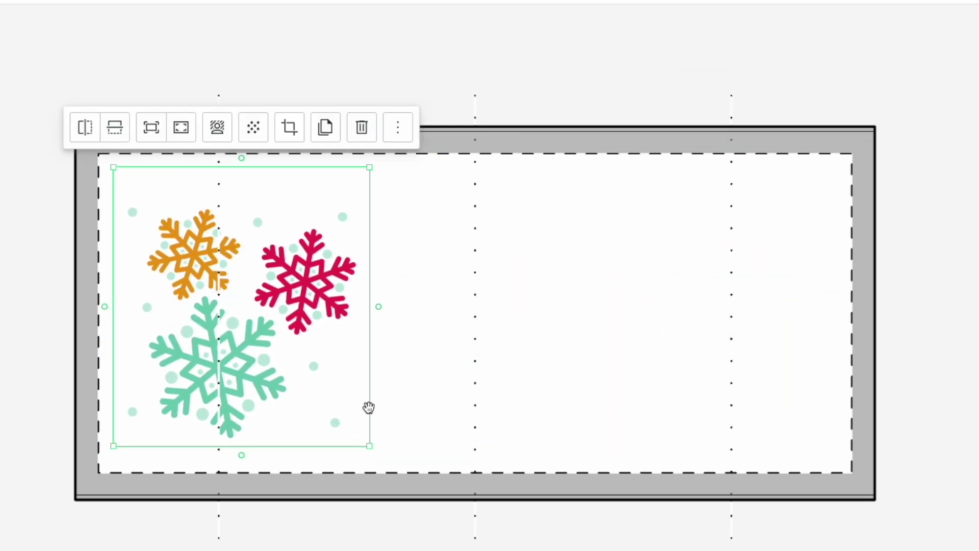
left_click_drag(371, 447, 302, 373)
left_click_drag(208, 265, 225, 279)
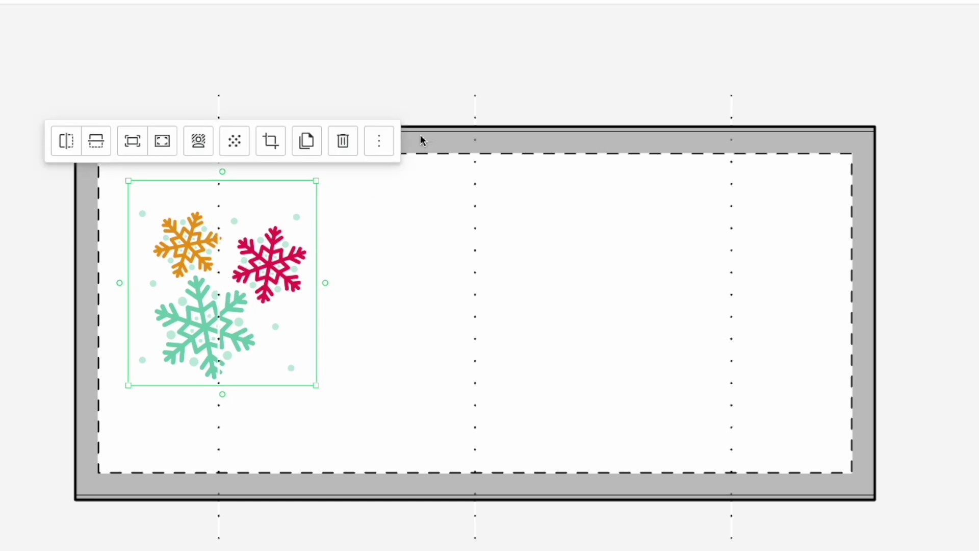
Try repeating the snowflake group as a pattern across the print area and shifting it, and undo the pattern
left_click(234, 143)
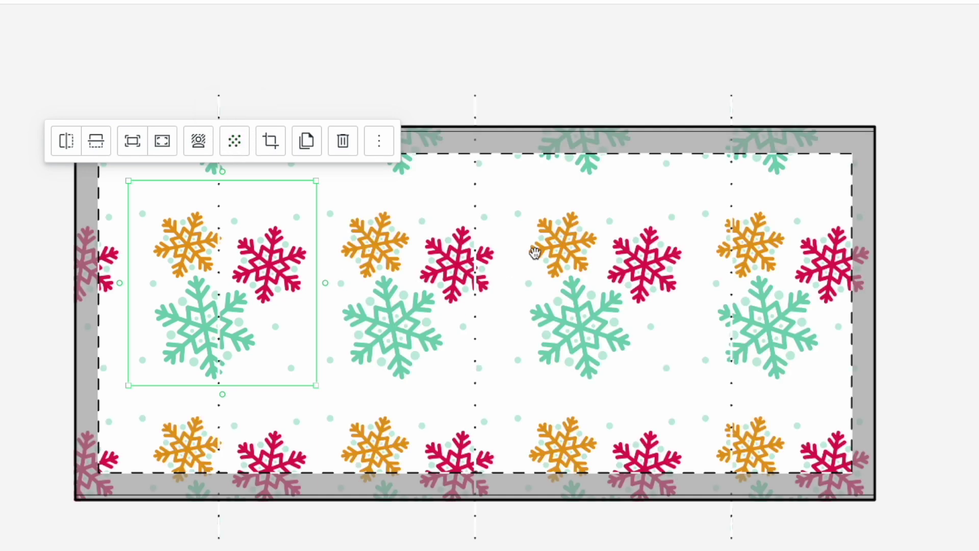
left_click(545, 79)
left_click_drag(492, 295, 485, 269)
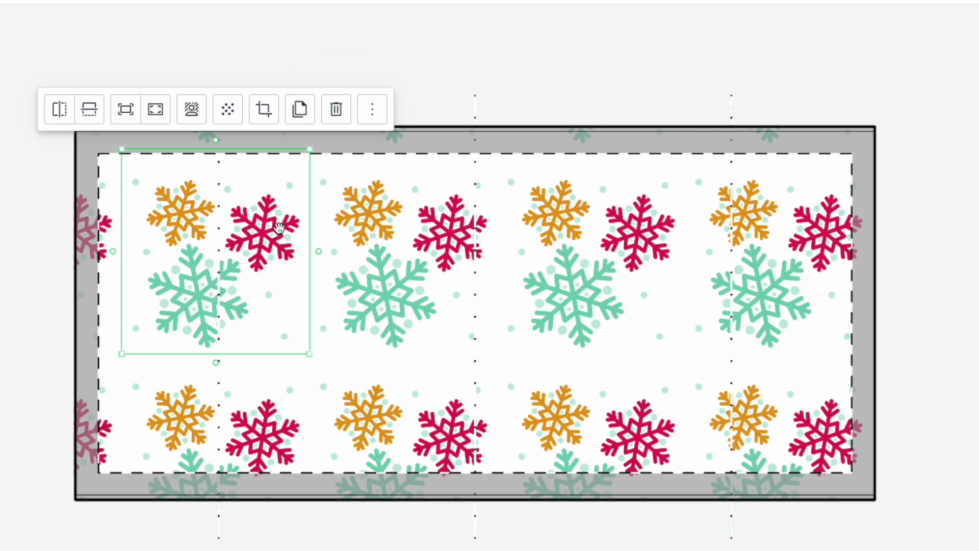
key("super+z")
key("super+z")
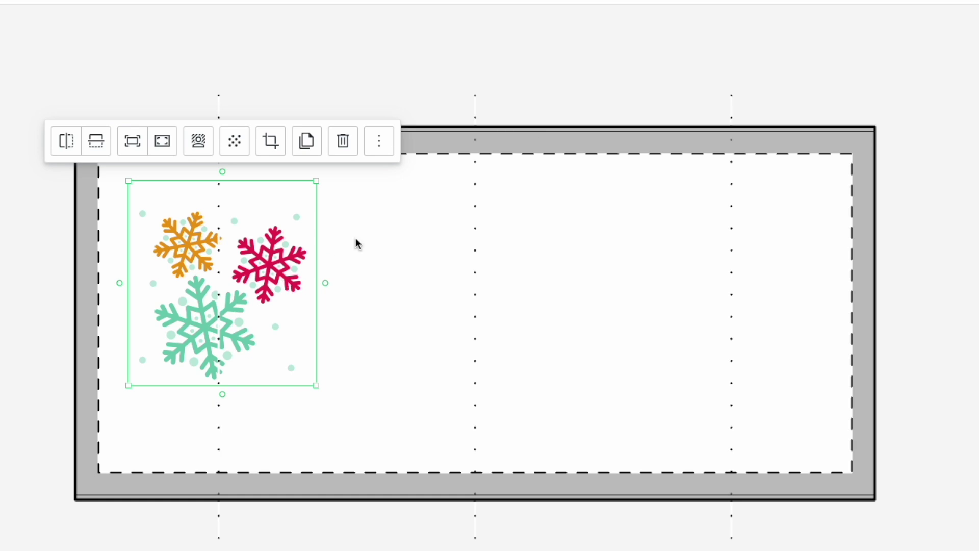
Duplicate the snowflake group, place the copy on the right side of the print area, and align the original level with it
left_click(307, 143)
left_click_drag(317, 305, 720, 296)
left_click_drag(247, 290, 313, 292)
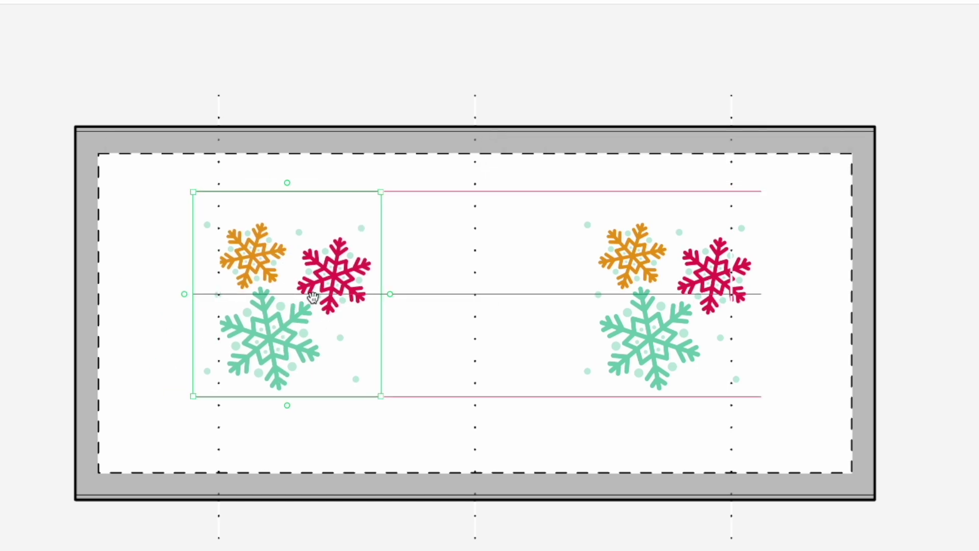
Enlarge the left snowflake group, reposition it, and delete the smaller copy on the right
left_click_drag(379, 394, 454, 448)
left_click_drag(318, 349, 293, 326)
left_click(671, 312)
key("Delete")
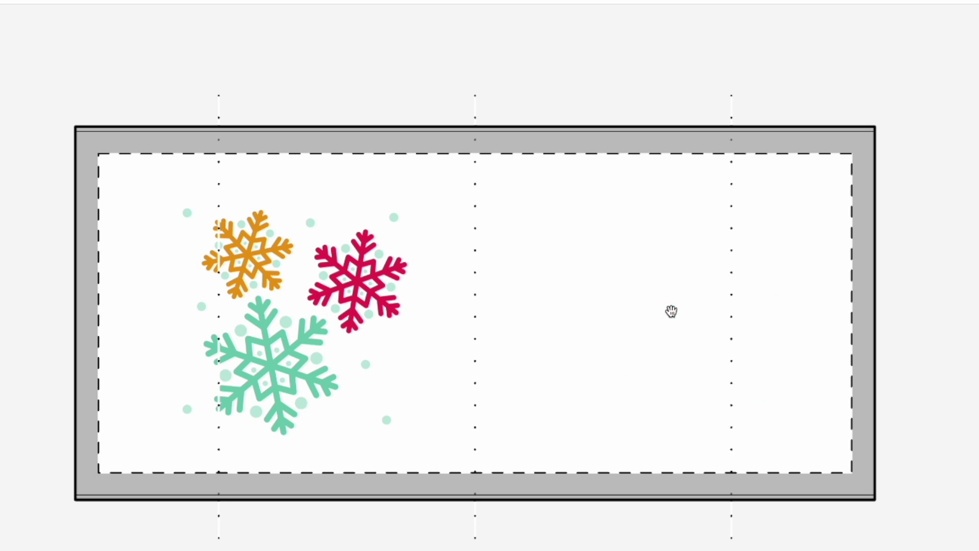
Duplicate the enlarged snowflake group, place the copy to its right, and flip the copy horizontally
left_click(303, 291)
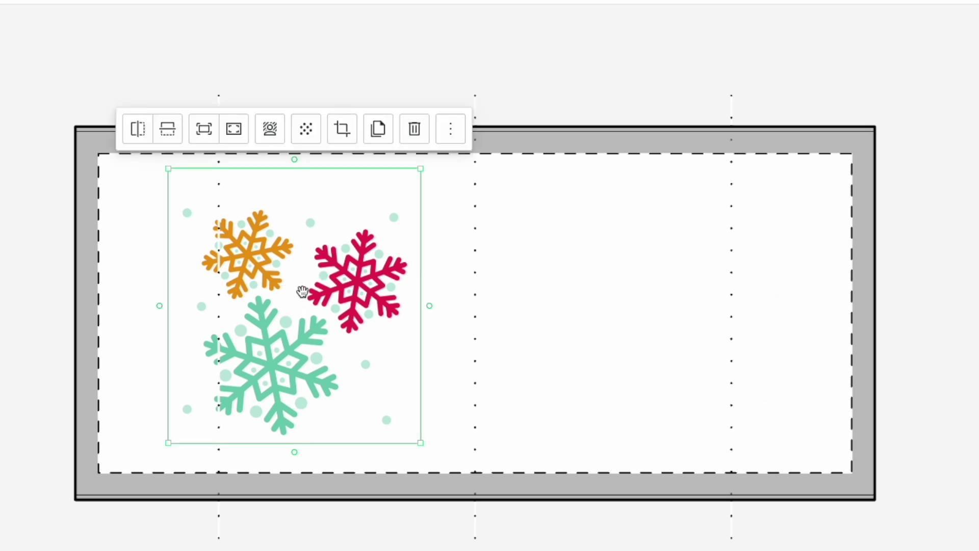
left_click(377, 131)
left_click_drag(412, 297, 664, 277)
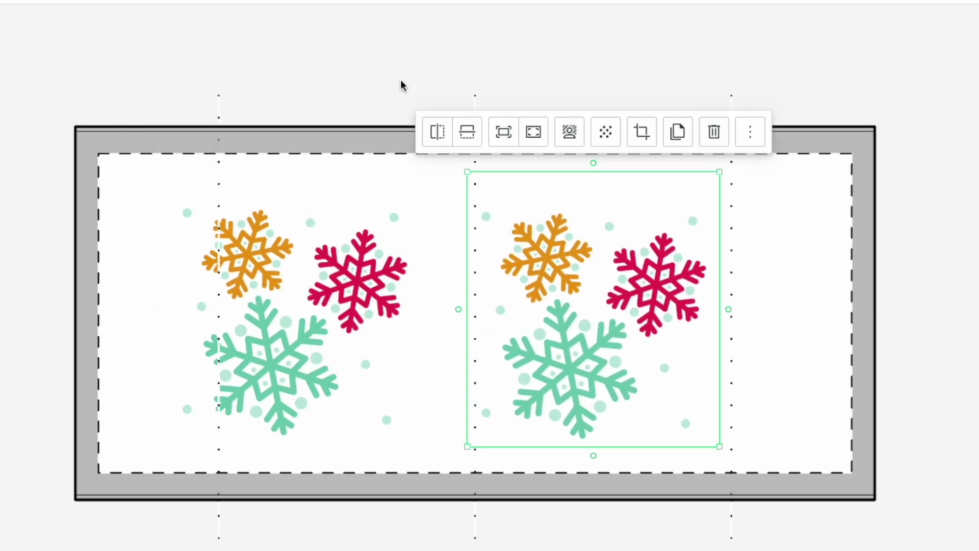
left_click(448, 133)
Arrange the snowflake group at the left of the print area with its mirrored copy beside it in the middle
left_click_drag(564, 295, 610, 298)
left_click_drag(317, 286, 357, 285)
left_click(823, 272)
left_click_drag(353, 346, 248, 332)
left_click_drag(564, 304, 419, 305)
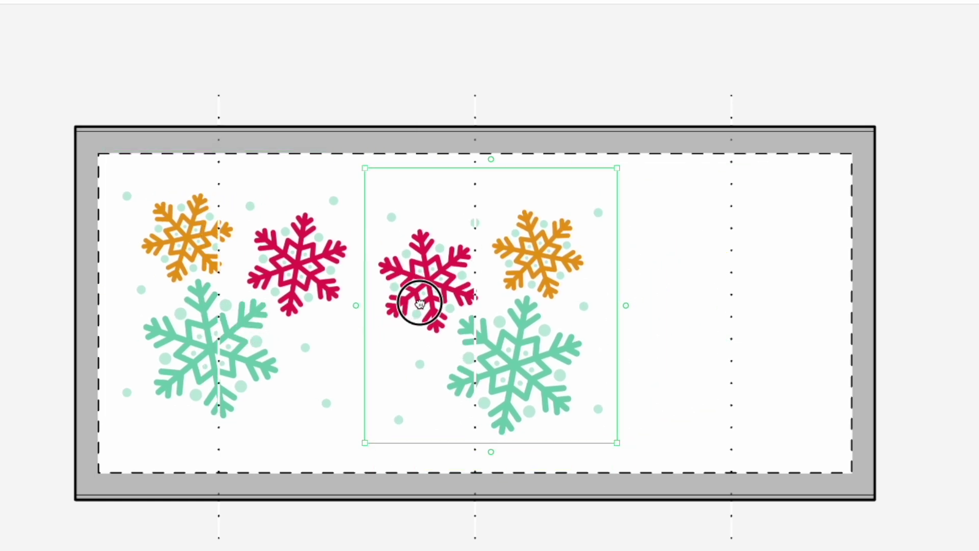
left_click_drag(539, 304, 543, 323)
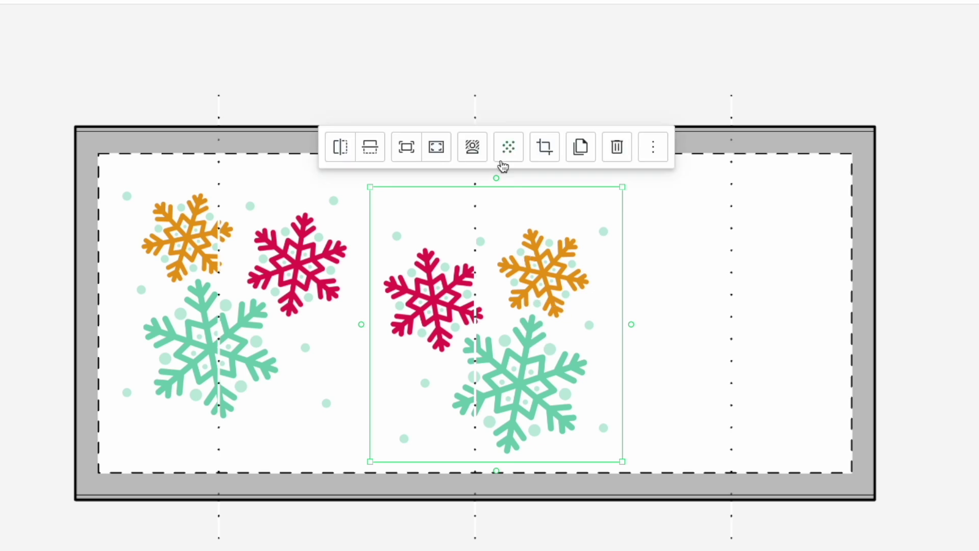
Check the mirrored copy's crop, try rotating the copy upside down, and delete it
left_click(545, 148)
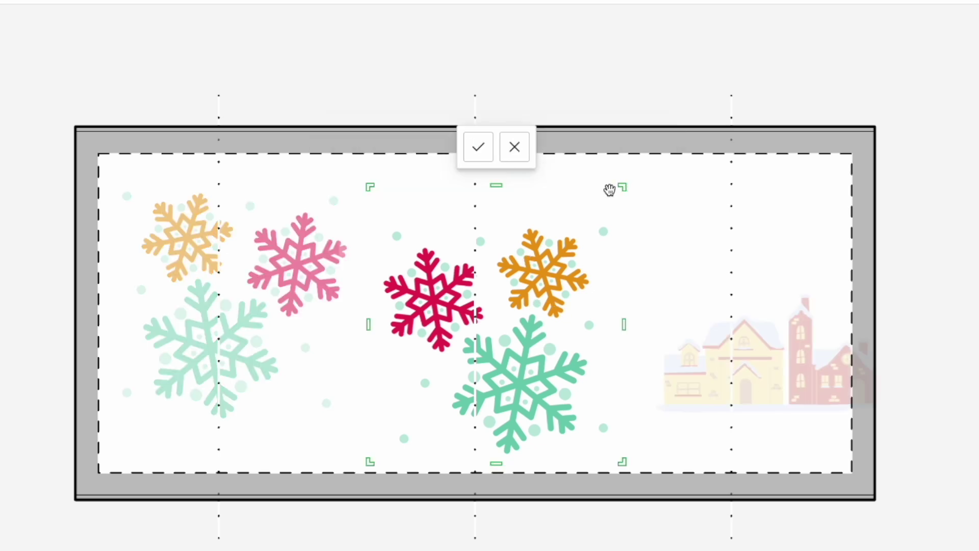
left_click(478, 149)
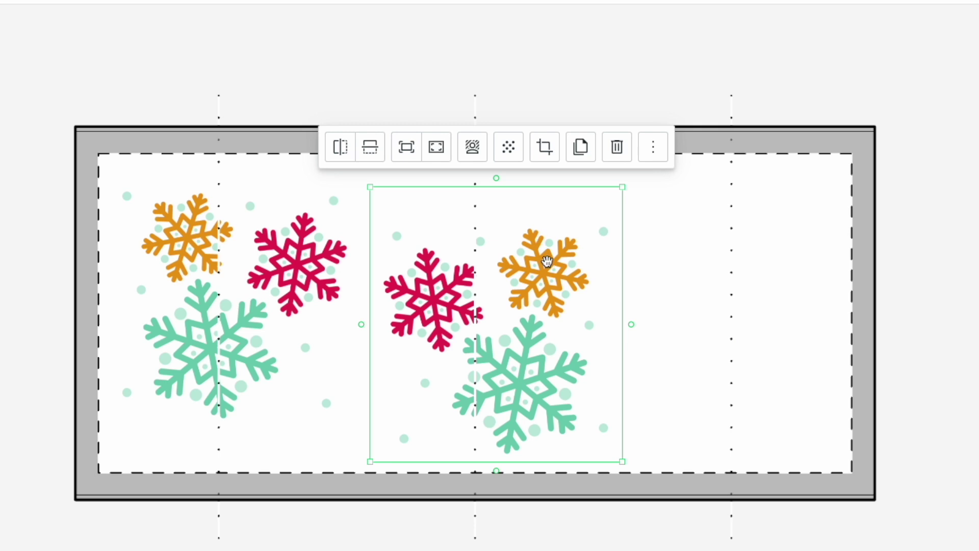
left_click_drag(495, 180, 592, 325)
left_click_drag(496, 191, 632, 326)
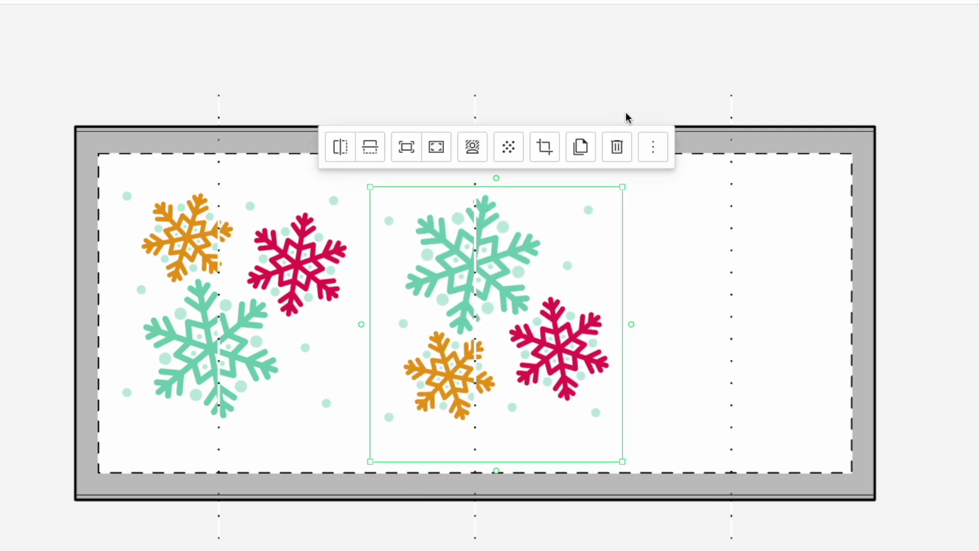
left_click(617, 148)
Shrink the remaining snowflake group and try lining up rotated copies of it in a row across the print area
left_click(298, 255)
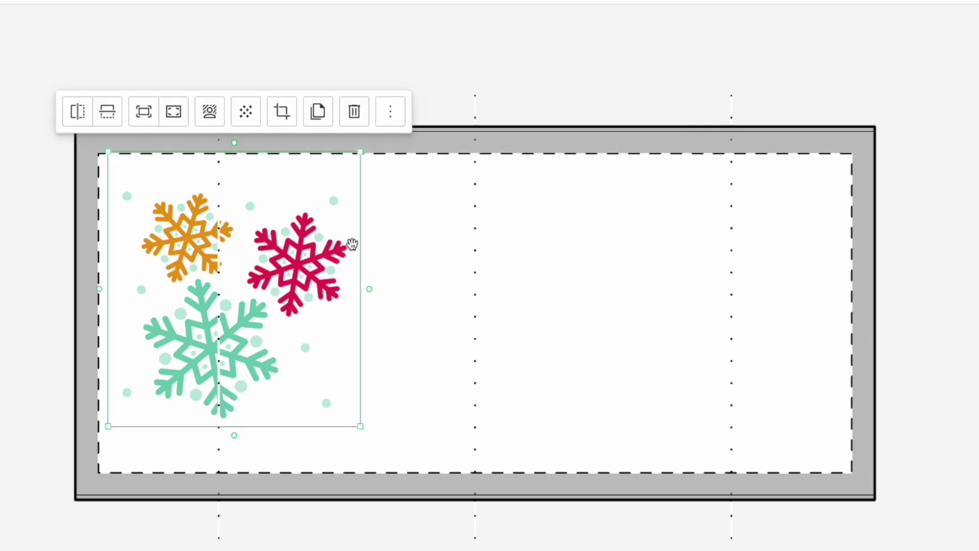
left_click(389, 113)
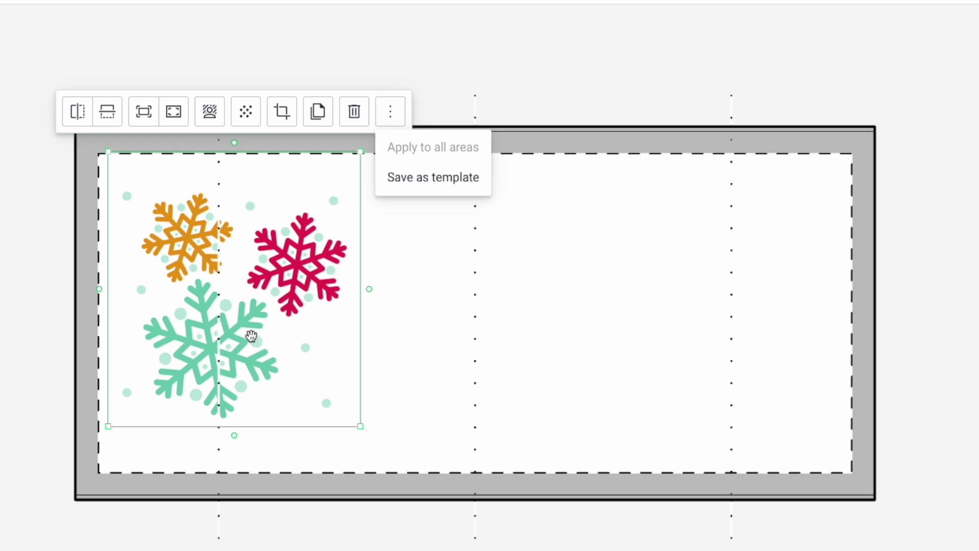
left_click_drag(360, 425, 285, 342)
left_click_drag(196, 241, 399, 309)
left_click(290, 181)
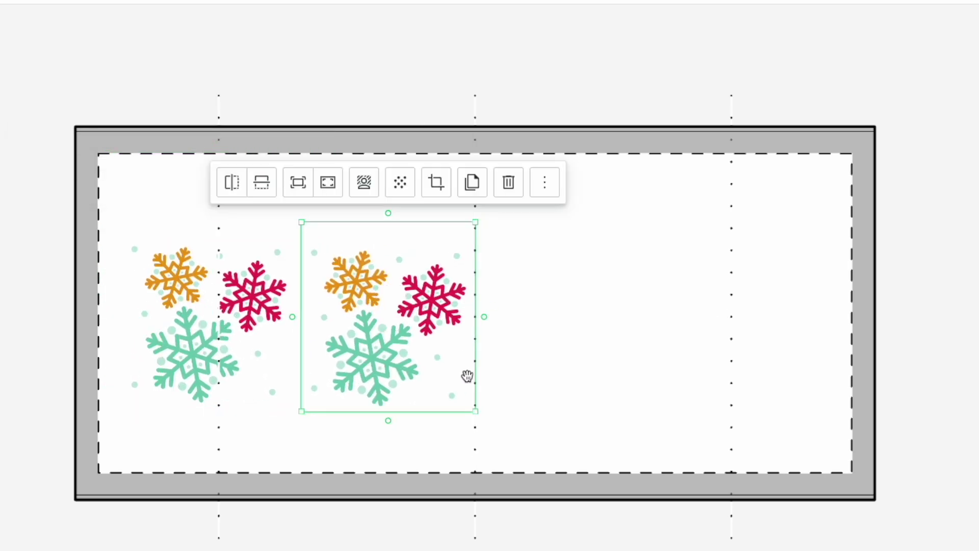
left_click_drag(388, 421, 408, 242)
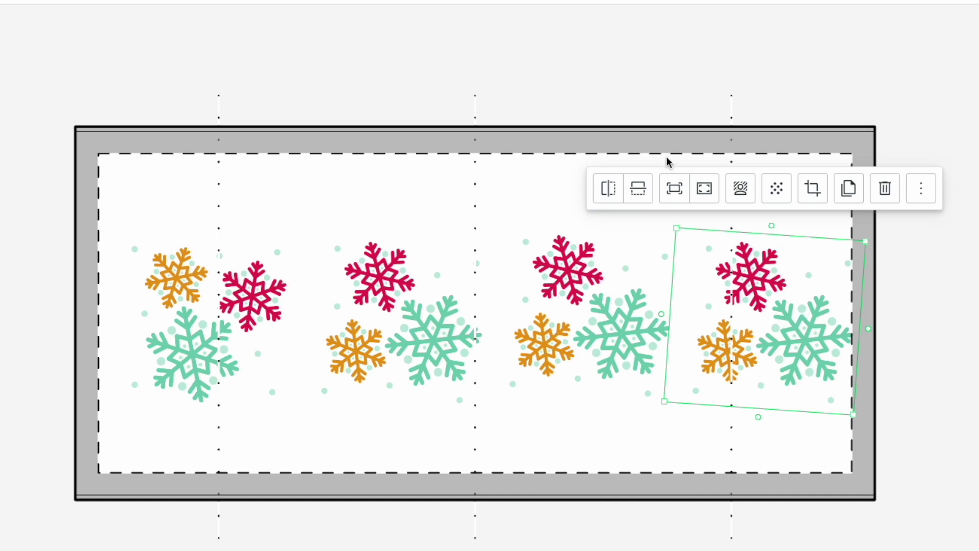
Delete all the snowflake groups one by one, leaving the mug's print area empty
key("Delete")
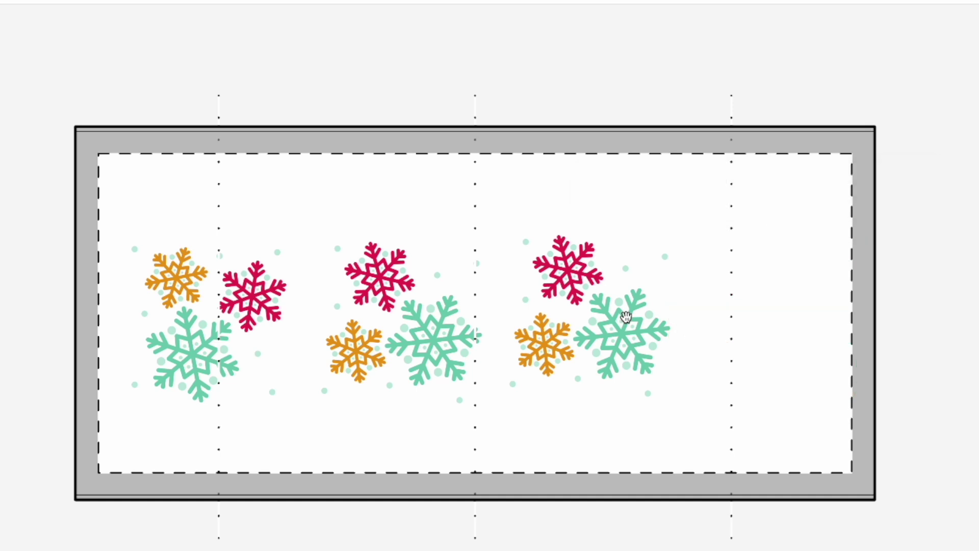
left_click(572, 314)
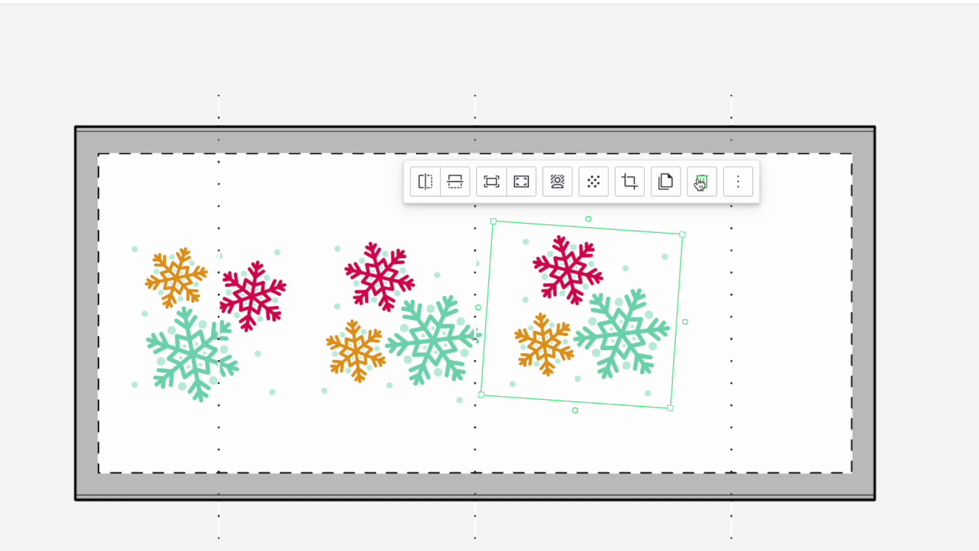
key("Delete")
left_click(386, 305)
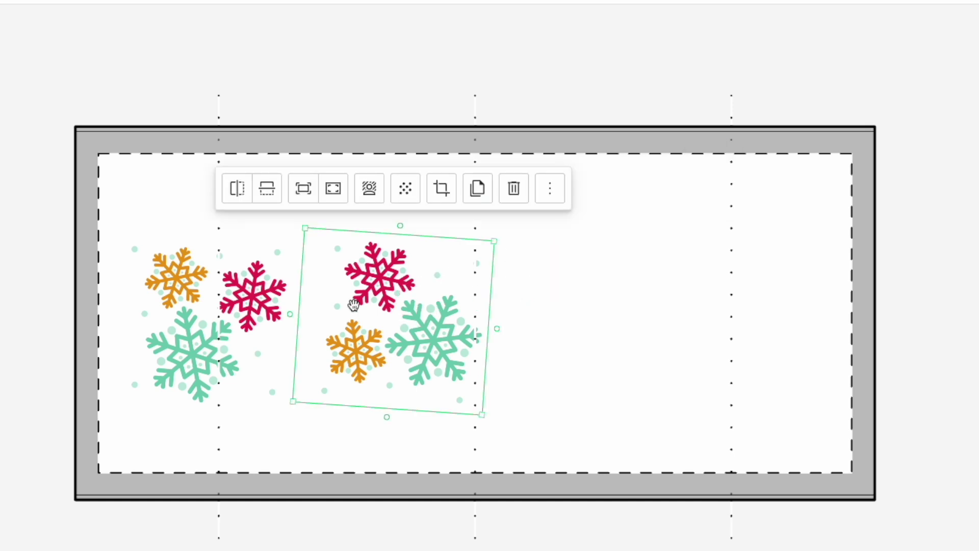
key("Delete")
left_click(225, 306)
key("Delete")
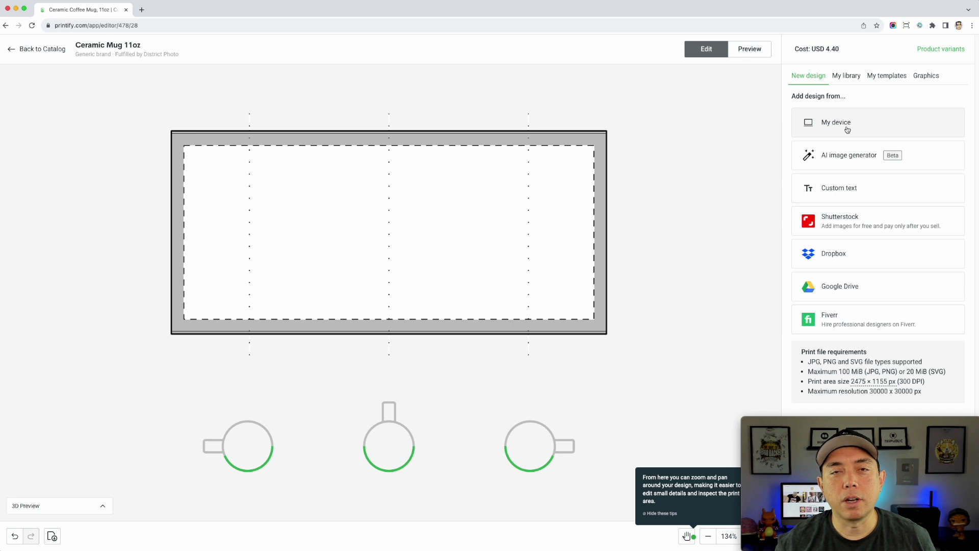
Open the AI image generator and check its daily attempt limit and the available image styles, keeping the style at None
left_click(865, 158)
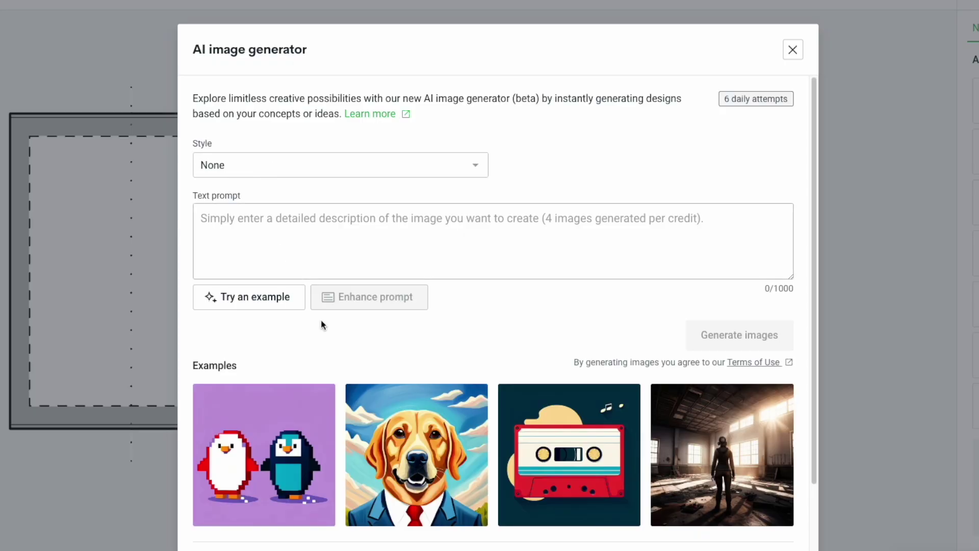
scroll(427, 340, "down", 3)
scroll(713, 176, "up", 3)
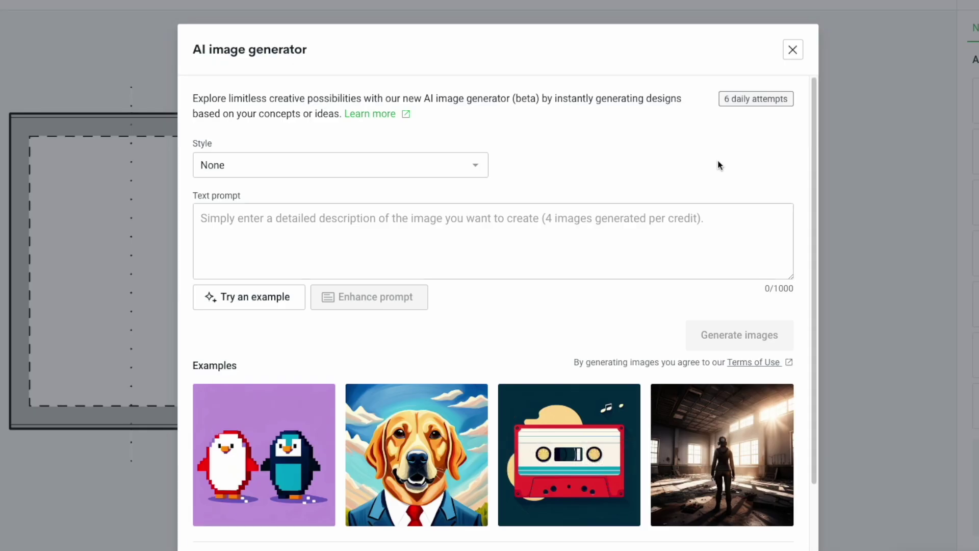
mouse_move(737, 113)
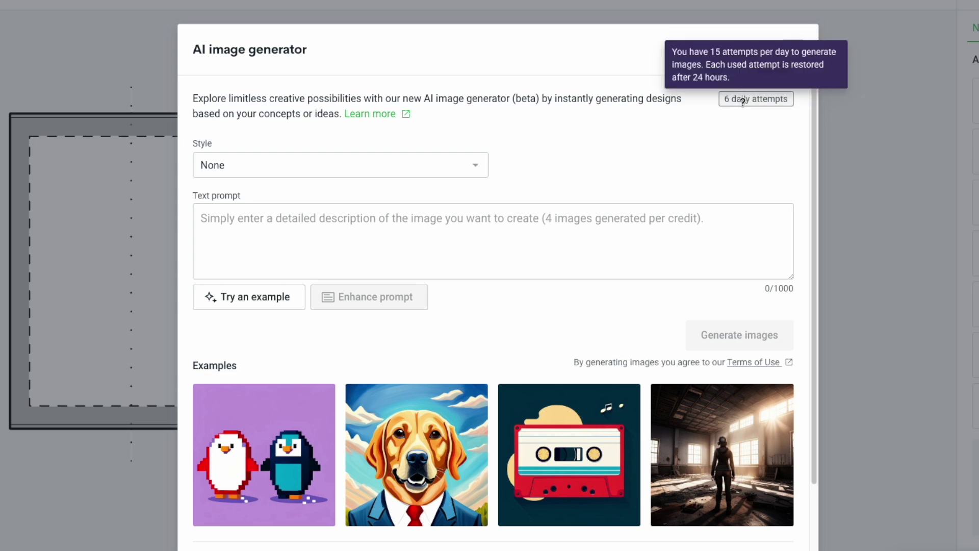
left_click(257, 171)
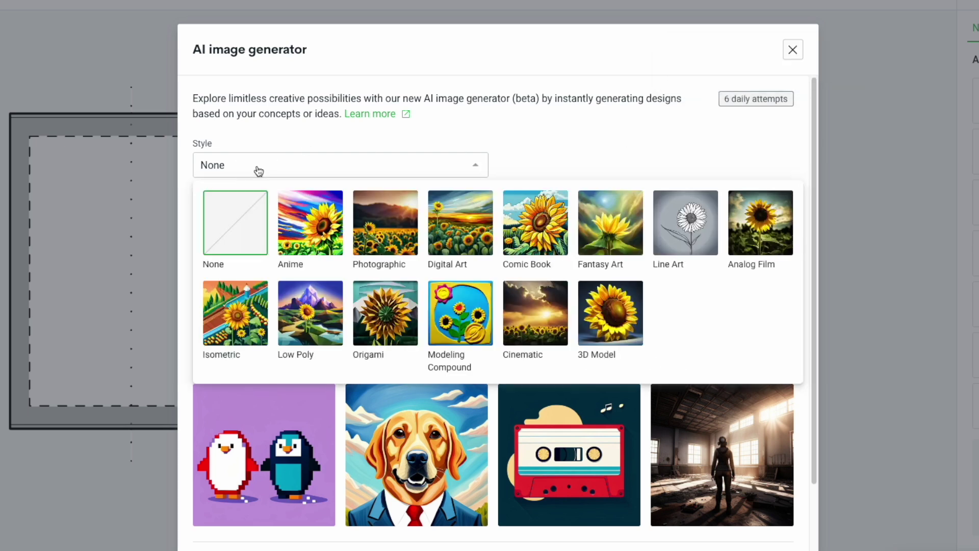
left_click(567, 156)
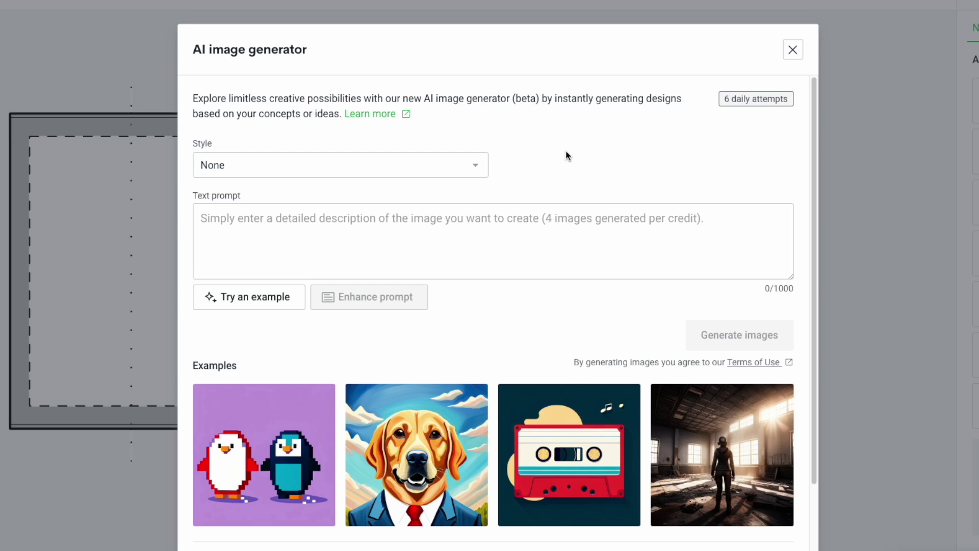
Enter "sunset graphic" as the AI image generator's text prompt
left_click(262, 212)
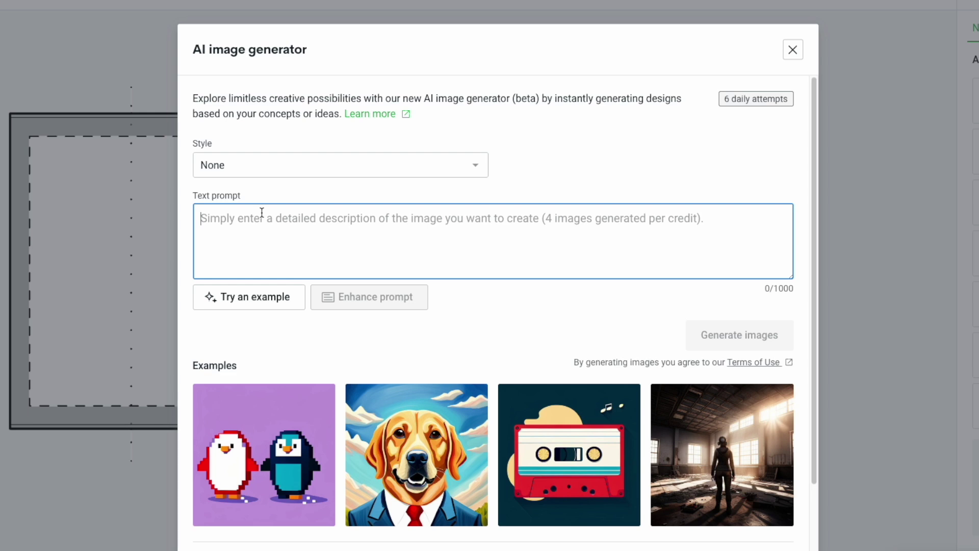
type("chr")
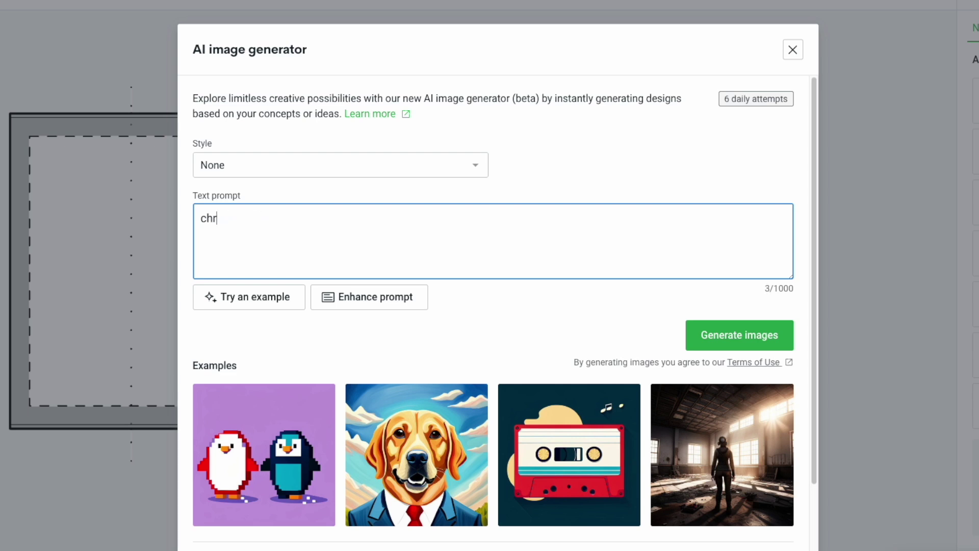
key("BackSpace")
key("BackSpace")
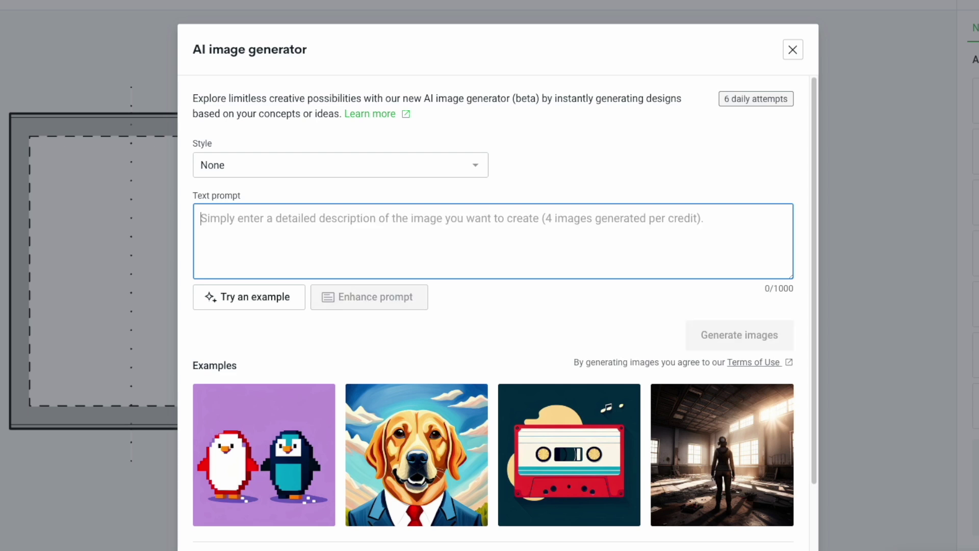
type("sunset graphic")
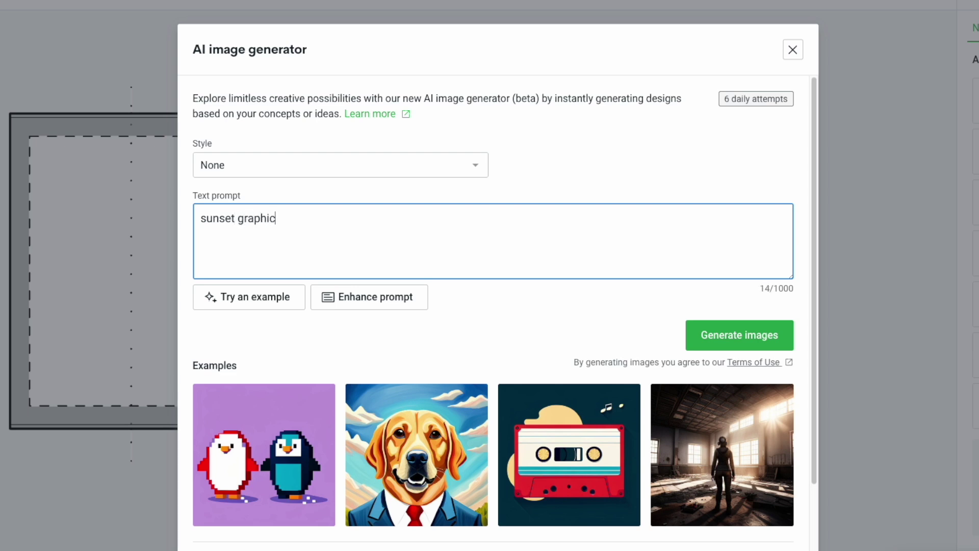
Set the AI image style to Comic Book and generate images from the "sunset graphic" prompt
left_click(236, 167)
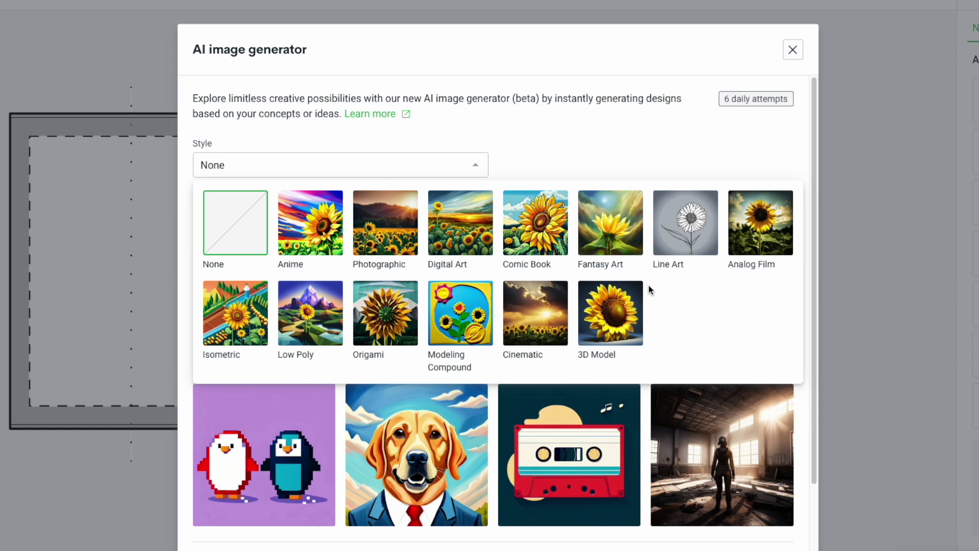
left_click(524, 227)
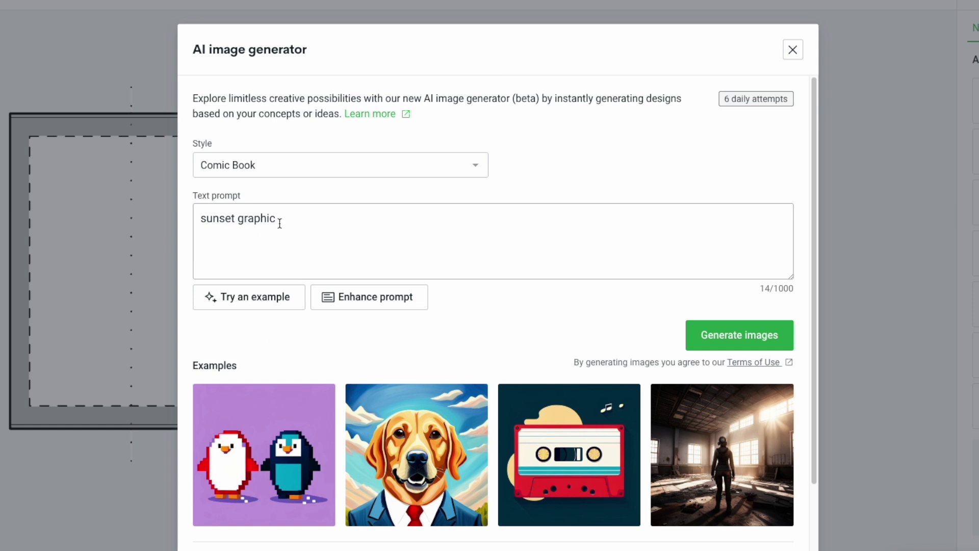
left_click(705, 345)
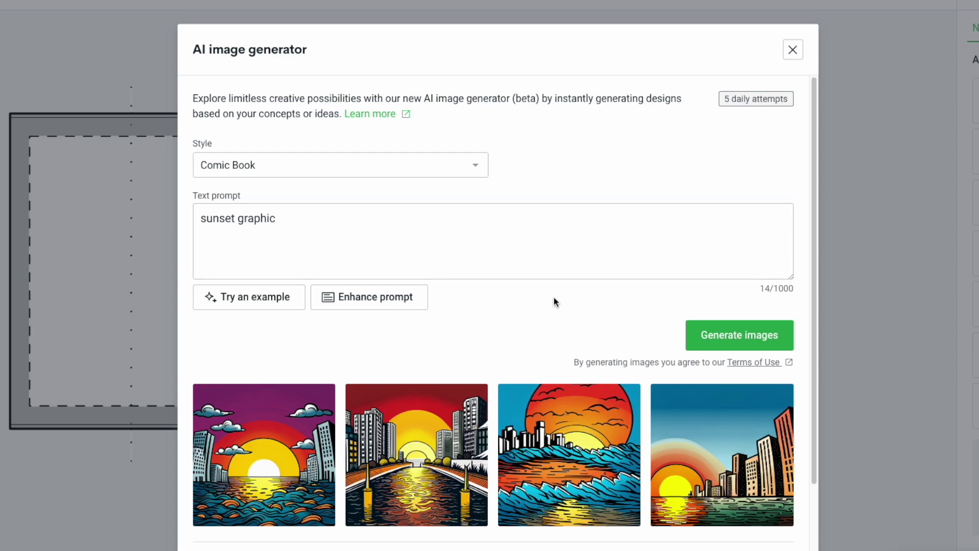
Add the generated purple-sky sunset image to the mug and align it with the print area's left and top edges
left_click(263, 440)
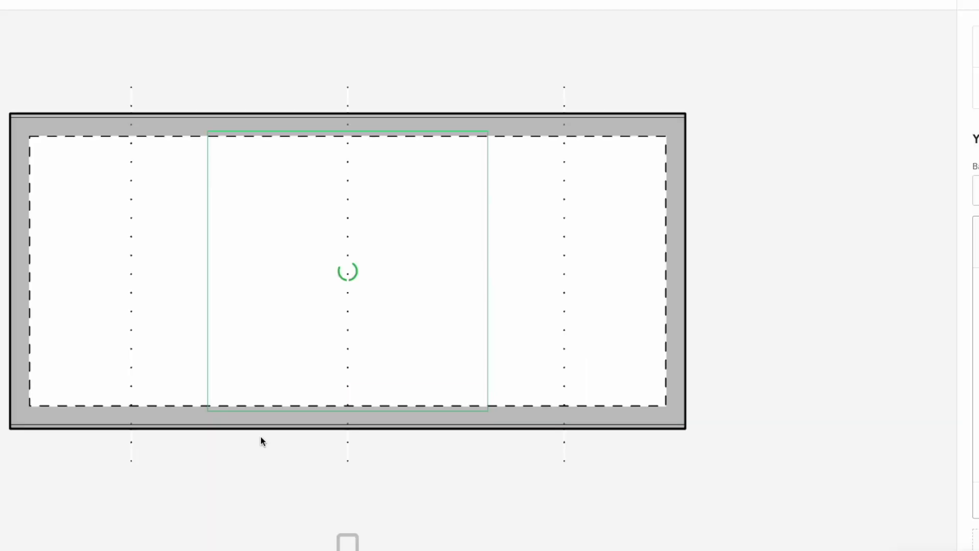
left_click_drag(436, 265, 260, 265)
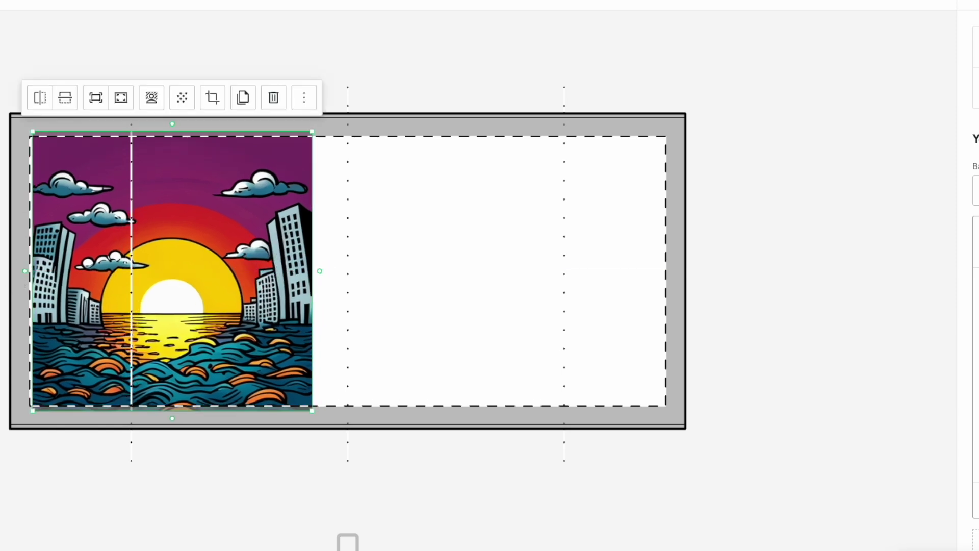
mouse_move(173, 260)
left_mouse_down()
mouse_move(198, 258)
mouse_move(172, 267)
left_mouse_up()
Crop the sunset image's top down to the upper clouds and its bottom up to the first waves
left_click(210, 102)
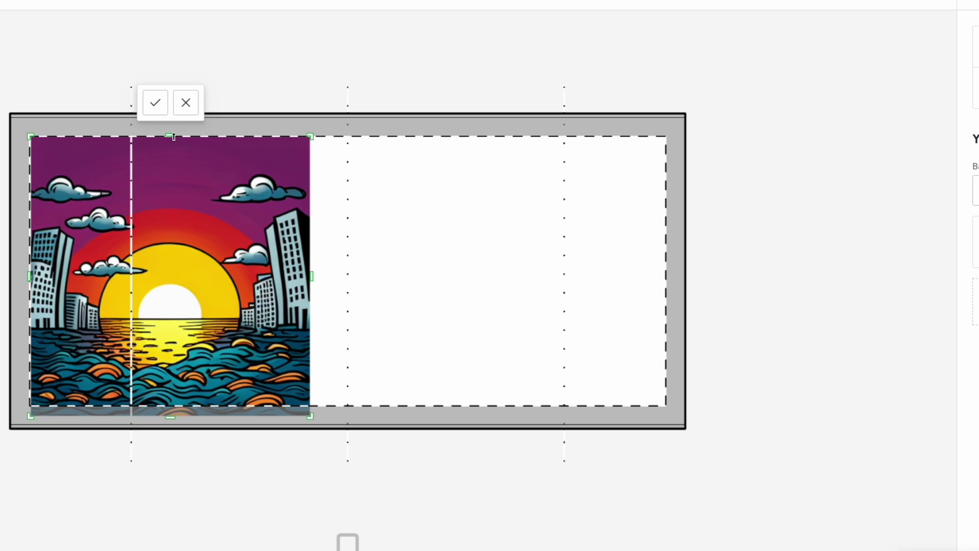
left_click_drag(170, 135, 170, 193)
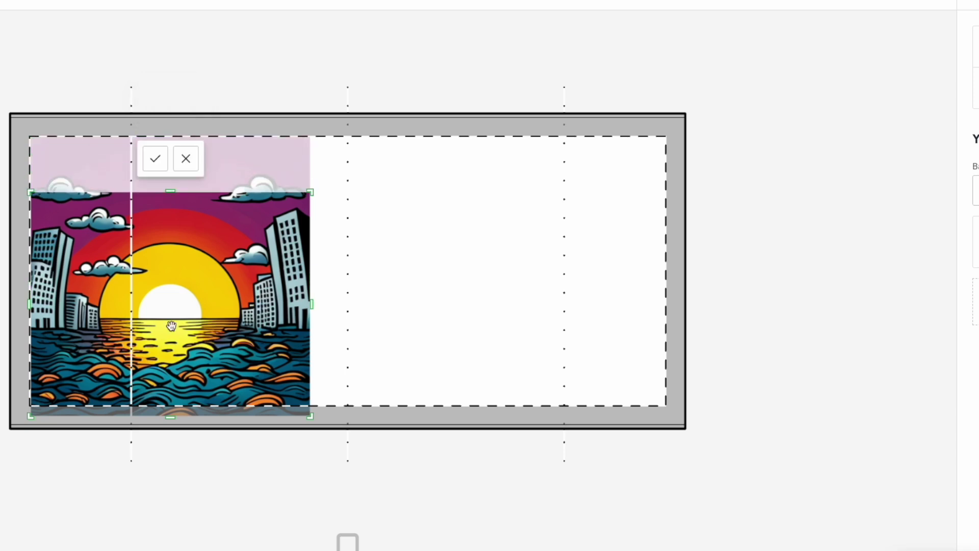
left_click_drag(173, 416, 194, 352)
left_click(374, 232)
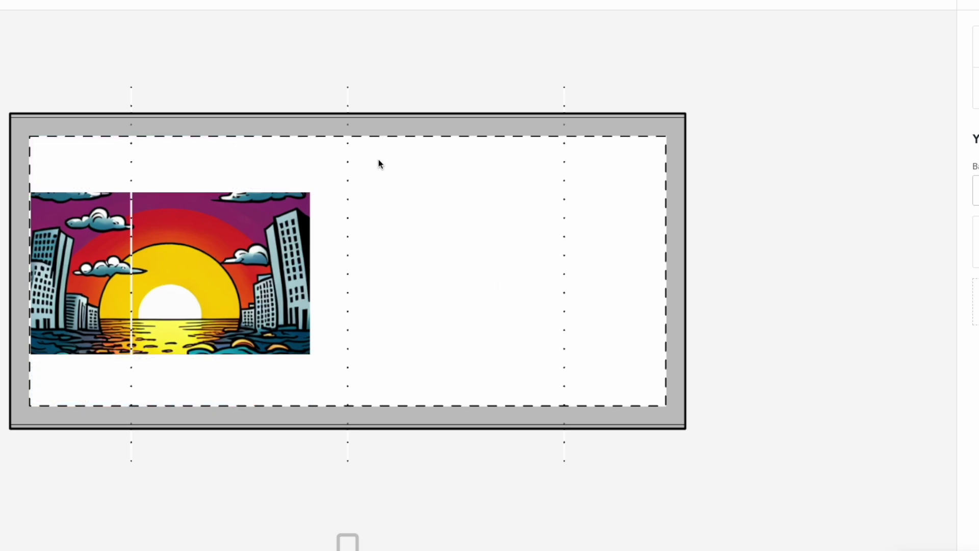
Enlarge the cropped sunset image until it spans the left half of the print area, up to the centre guide
left_click(261, 257)
left_click_drag(313, 356, 358, 366)
left_click_drag(234, 278, 235, 272)
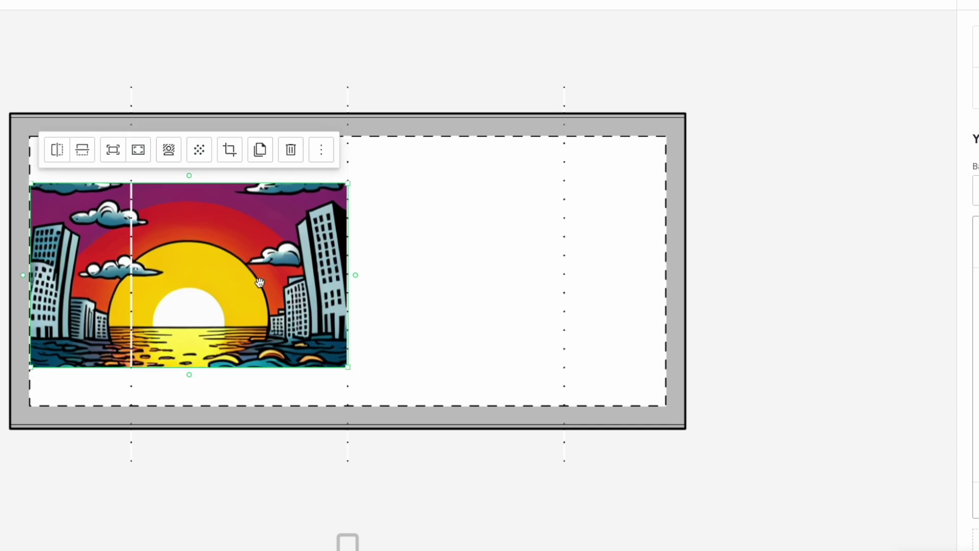
Crop the enlarged sunset image further at top and bottom into a narrower horizontal band
left_click(230, 151)
left_click_drag(189, 181, 191, 211)
left_click_drag(191, 371, 191, 350)
left_click(375, 242)
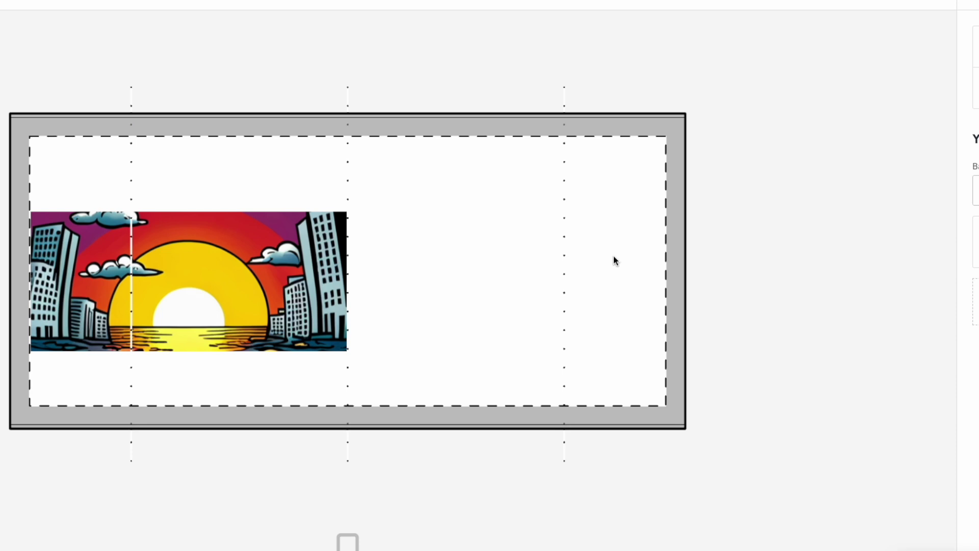
Duplicate the sunset band, place the copy flush on the print area's right half, and flip it horizontally to mirror the original
left_click(241, 240)
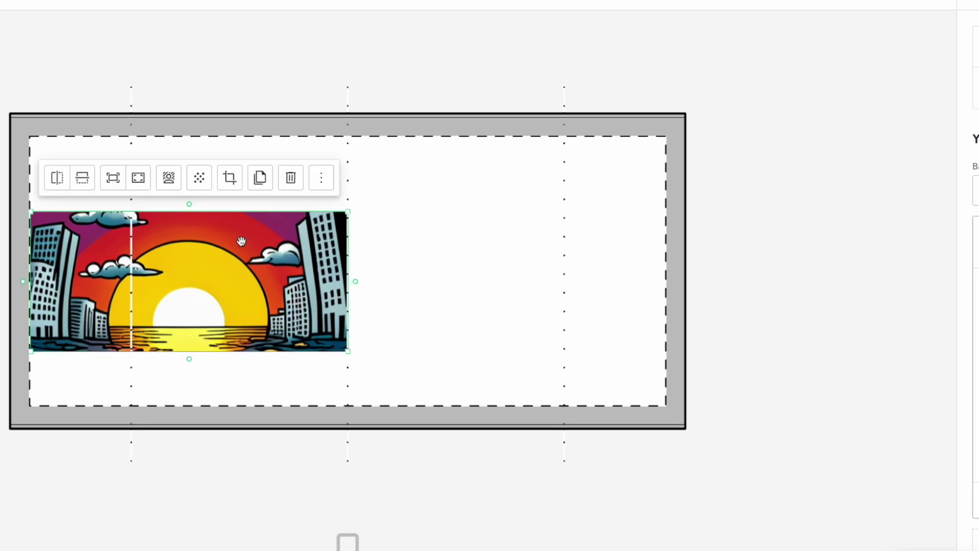
left_click(259, 178)
left_click_drag(262, 229, 551, 255)
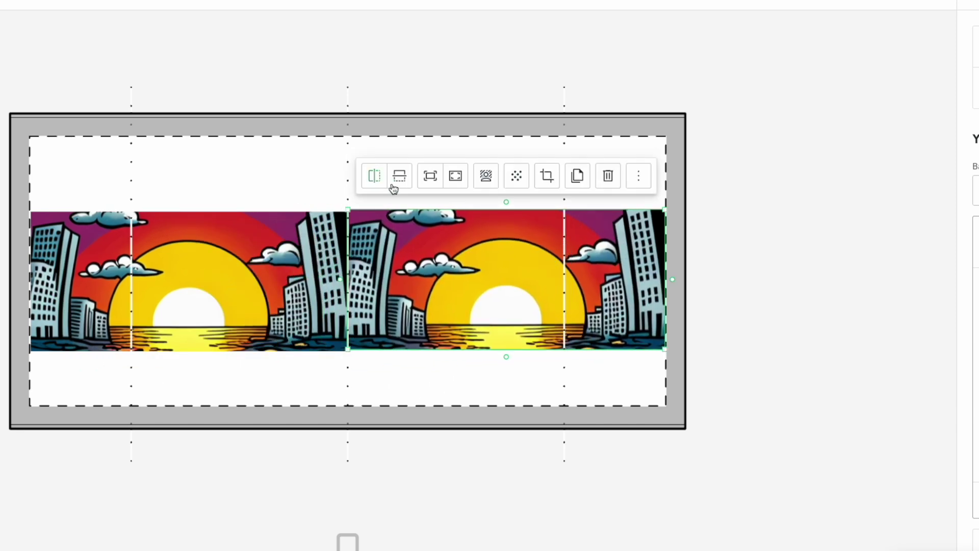
left_click(373, 174)
left_click_drag(407, 266, 409, 268)
left_click(230, 185)
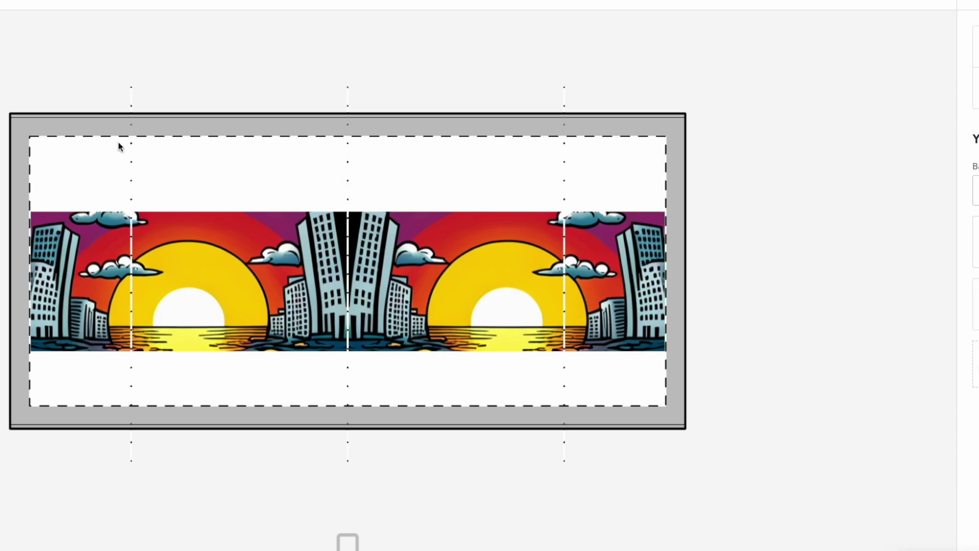
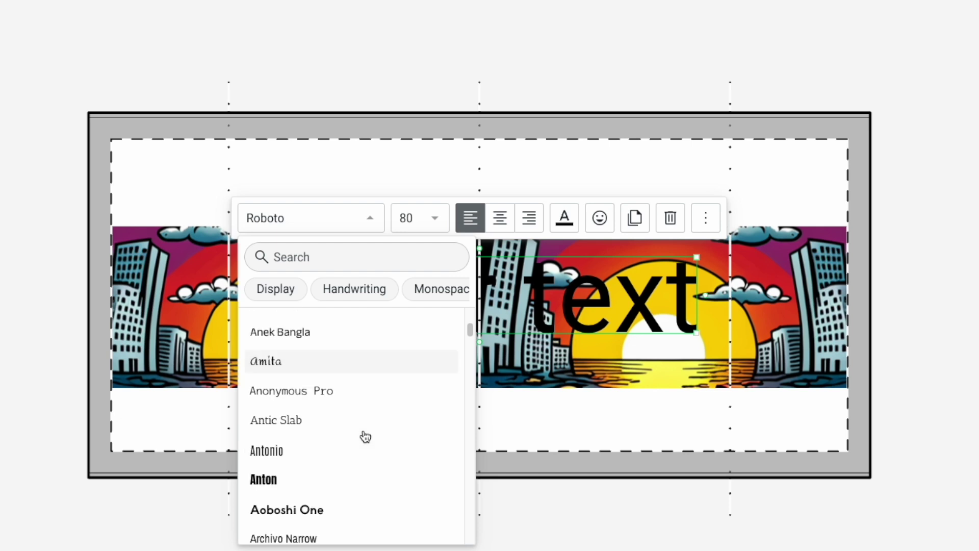
Set the placeholder text's font to Berkshire Swash and move the text into the white area above the sunset band
scroll(364, 431, "down", 5)
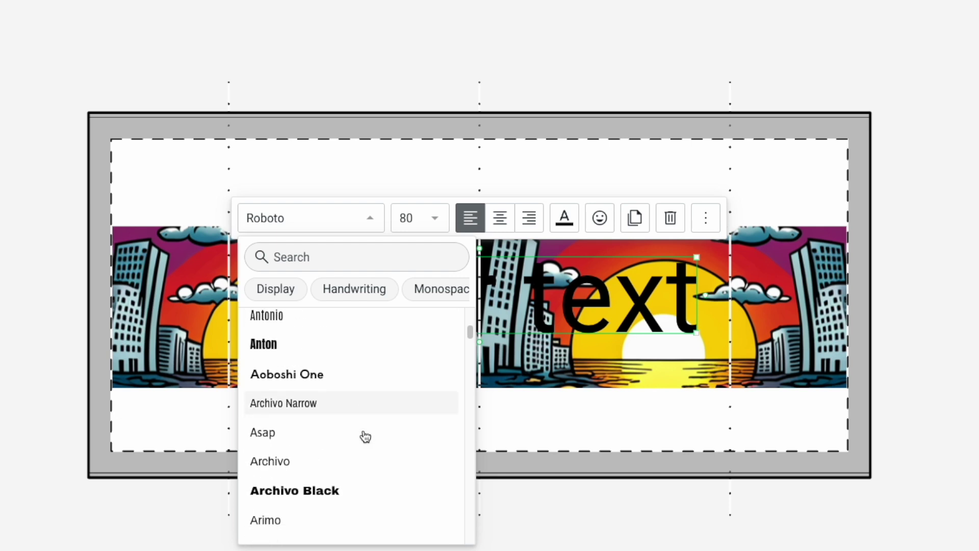
scroll(364, 434, "down", 5)
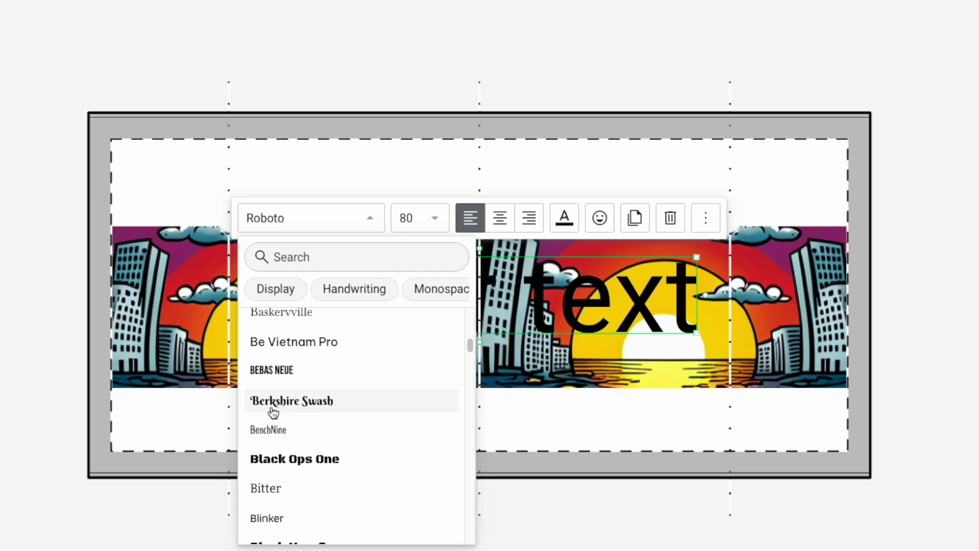
left_click(317, 411)
left_click_drag(582, 292, 582, 183)
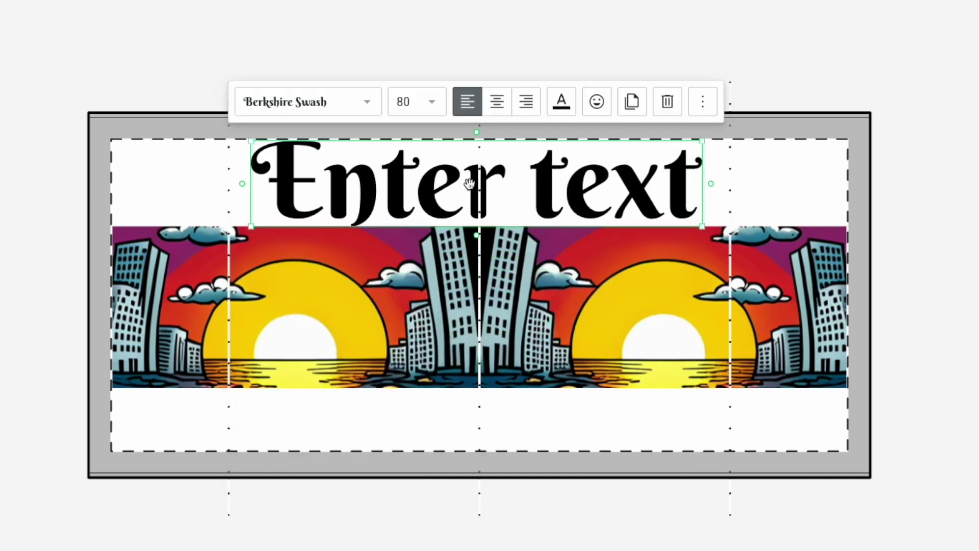
Replace the placeholder text with "Wakey Wakey"
triple_click(440, 186)
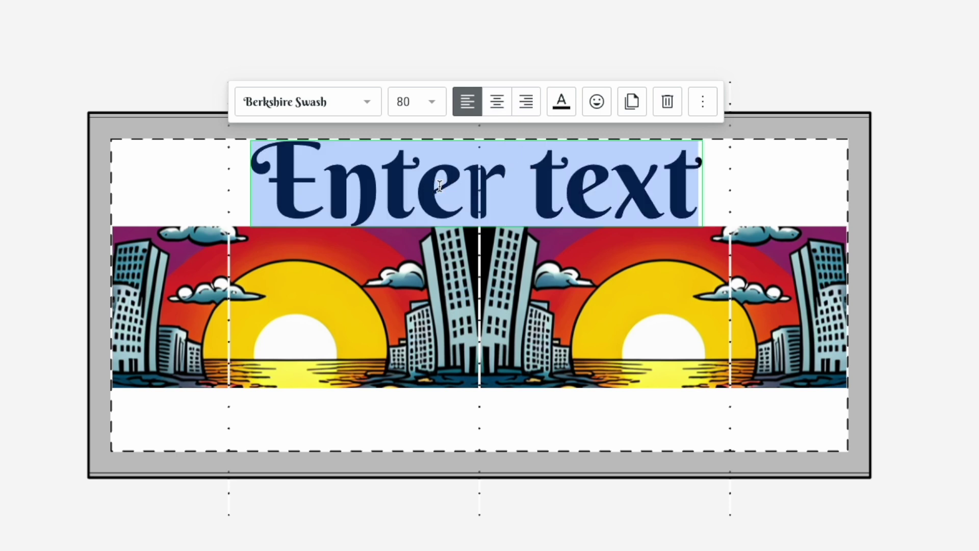
type("Wa")
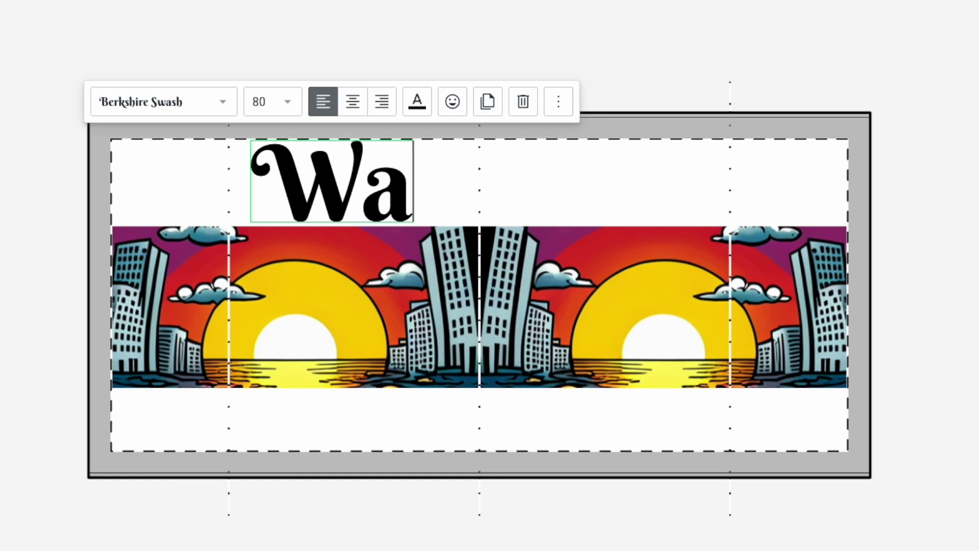
type("key W")
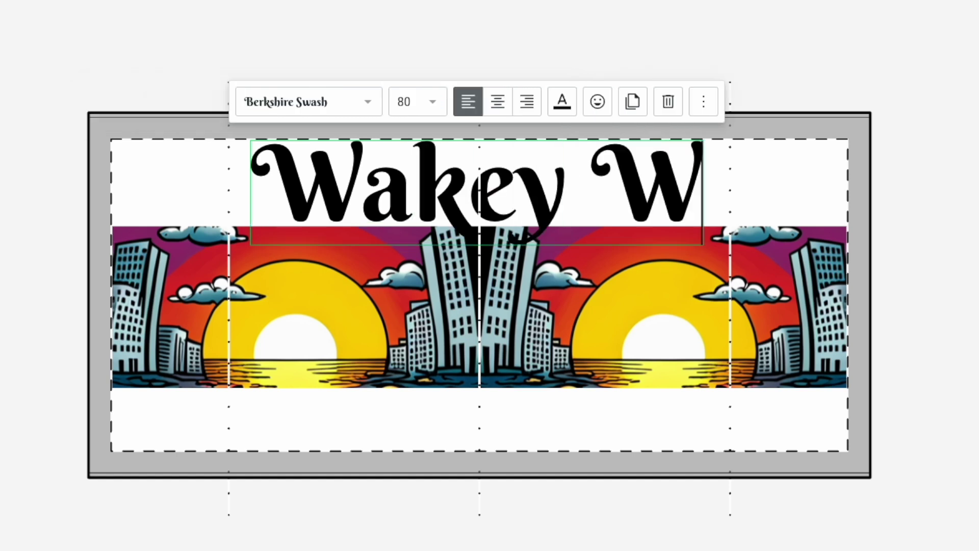
type("akey")
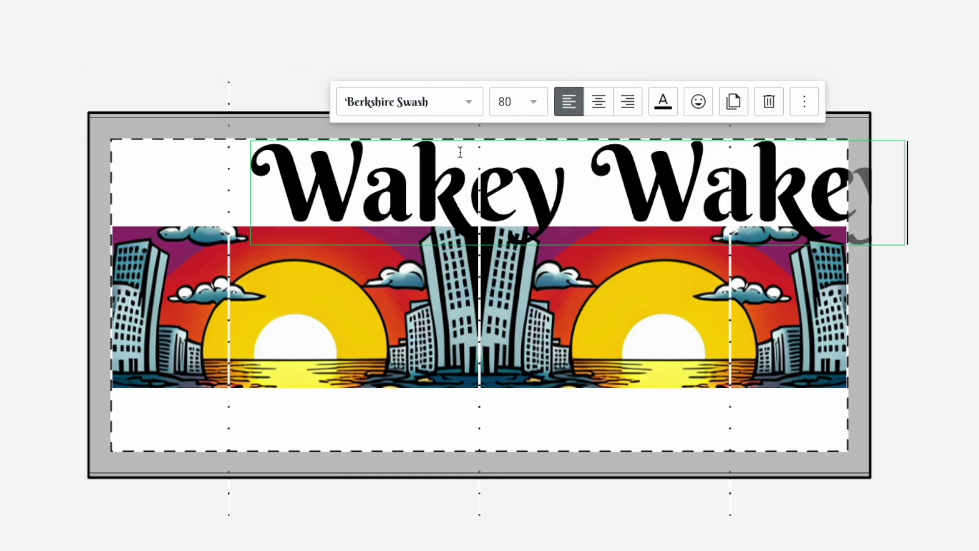
left_click(822, 48)
Shrink the "Wakey Wakey" text to a size of about 53.7 and move it to the print area's left edge
left_click(819, 206)
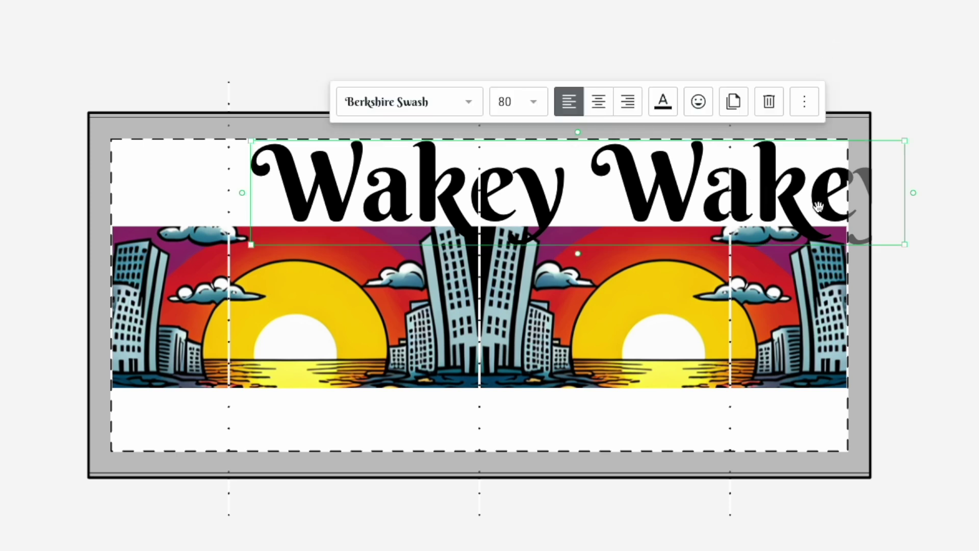
left_click_drag(906, 245, 687, 218)
left_click_drag(622, 183, 508, 187)
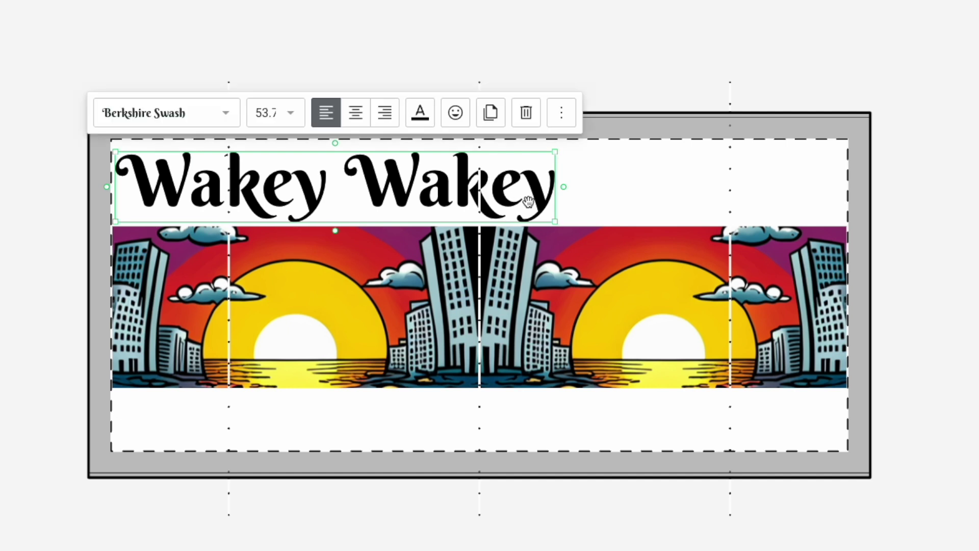
Append a third "Wakey" to the end of the text line
left_click(552, 191)
type("Wakey")
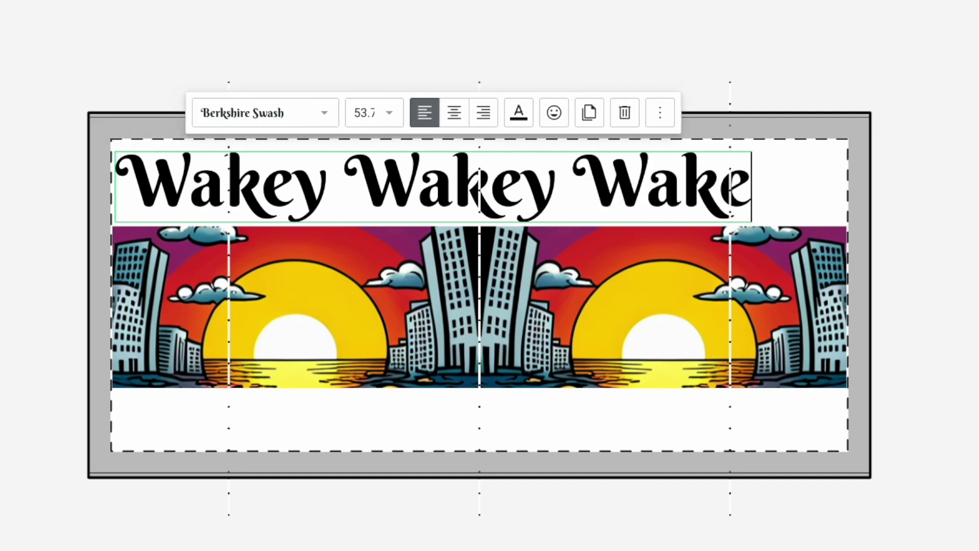
left_click(973, 114)
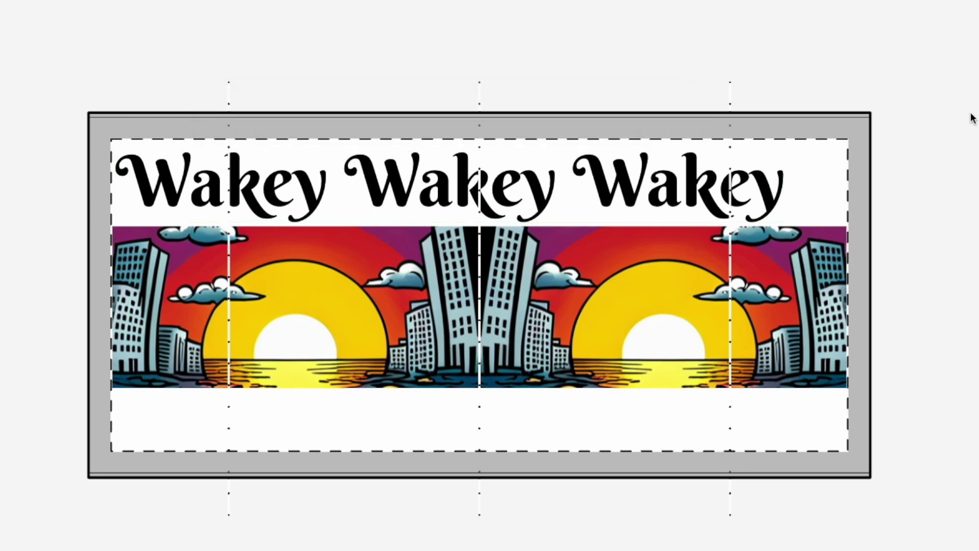
Enlarge the "Wakey Wakey Wakey" text to about size 57.2 and position it across the width above the sunset band
left_click(706, 190)
left_click_drag(788, 152, 831, 151)
mouse_move(644, 184)
left_mouse_down()
mouse_move(644, 411)
mouse_move(633, 177)
left_mouse_up()
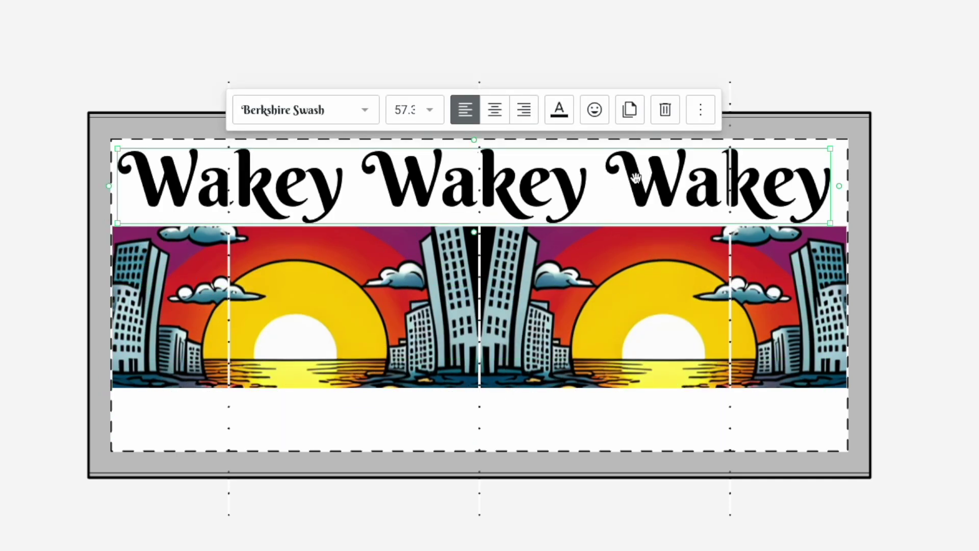
mouse_move(829, 222)
left_mouse_down()
mouse_move(802, 213)
mouse_move(845, 215)
mouse_move(832, 213)
left_mouse_up()
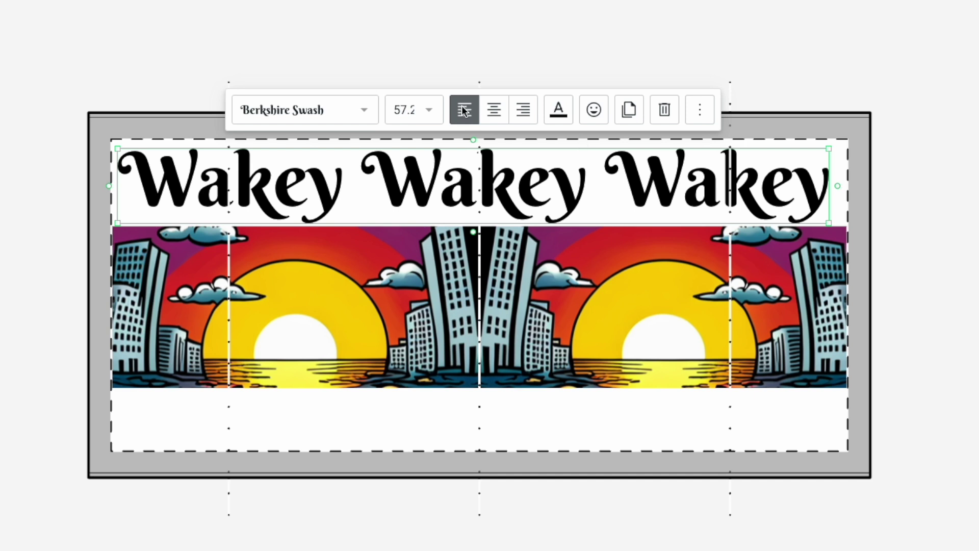
Centre-align the "Wakey Wakey Wakey" text and change its colour to bright red
left_click(493, 110)
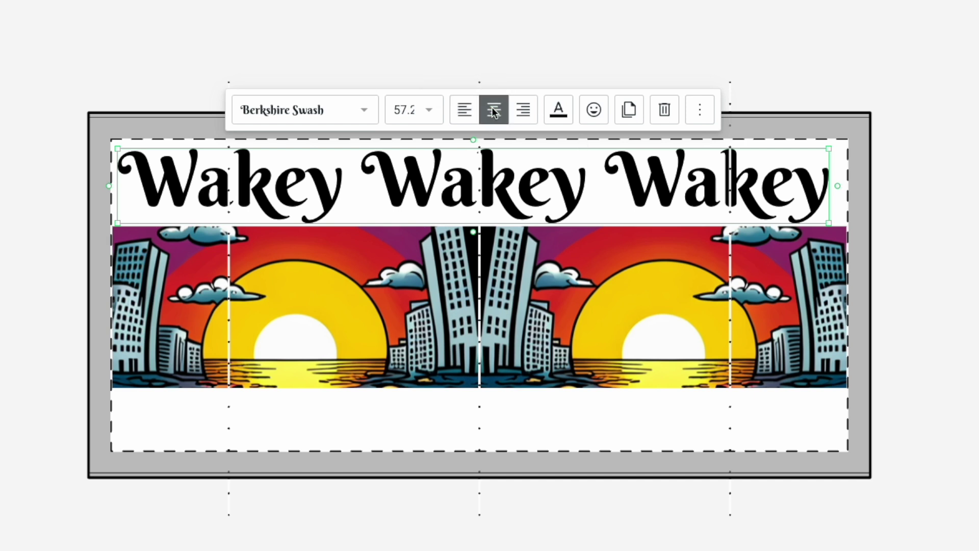
left_click(563, 119)
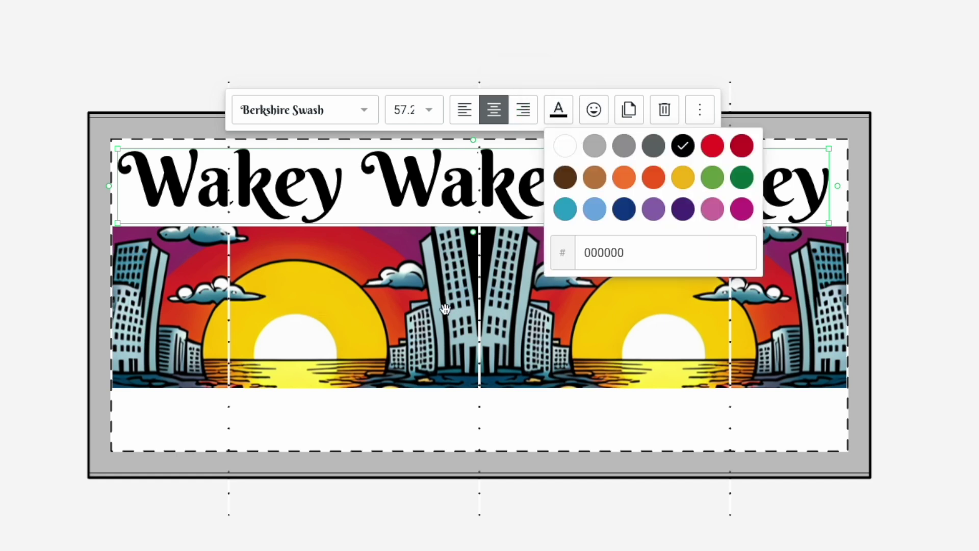
left_click(715, 144)
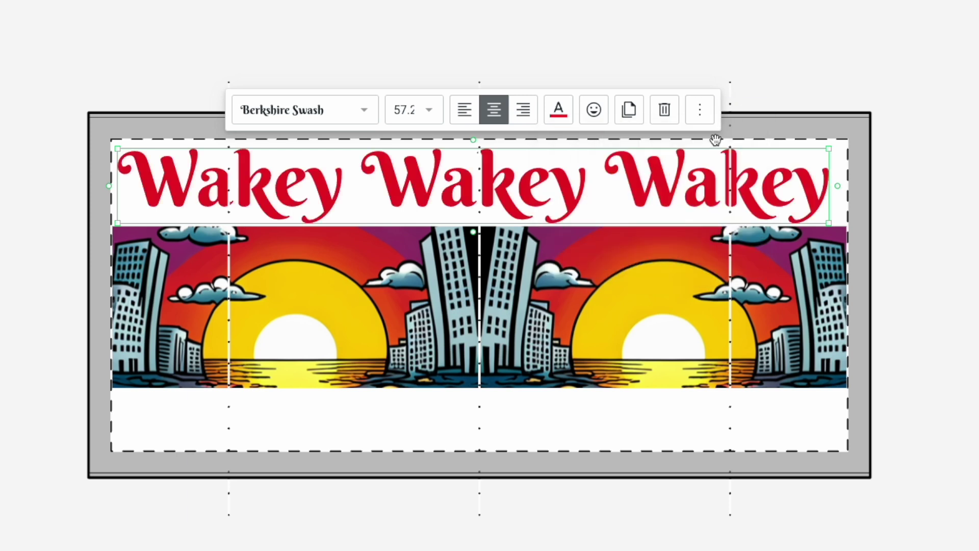
Try dark green (057944) as the text colour, and return the text to bright red
left_click(563, 115)
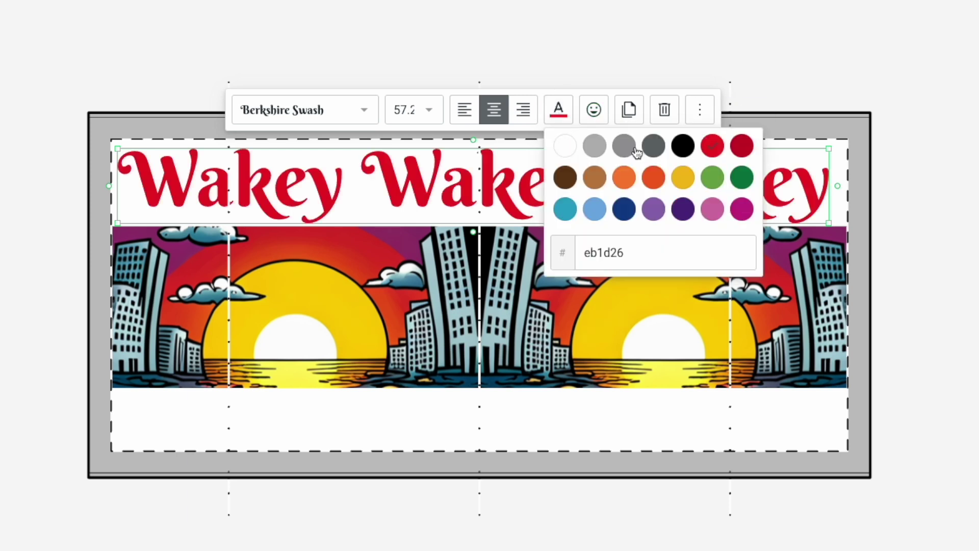
left_click(742, 178)
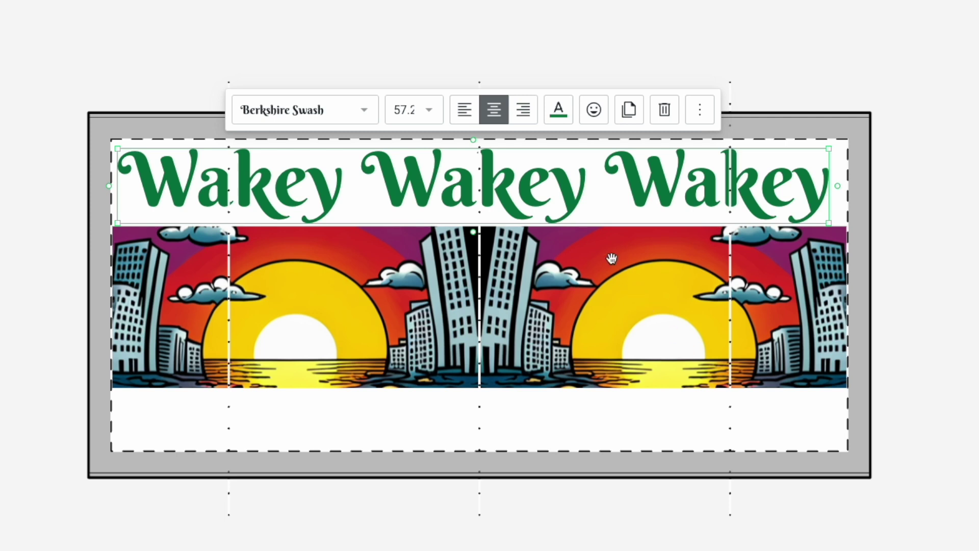
left_click(560, 111)
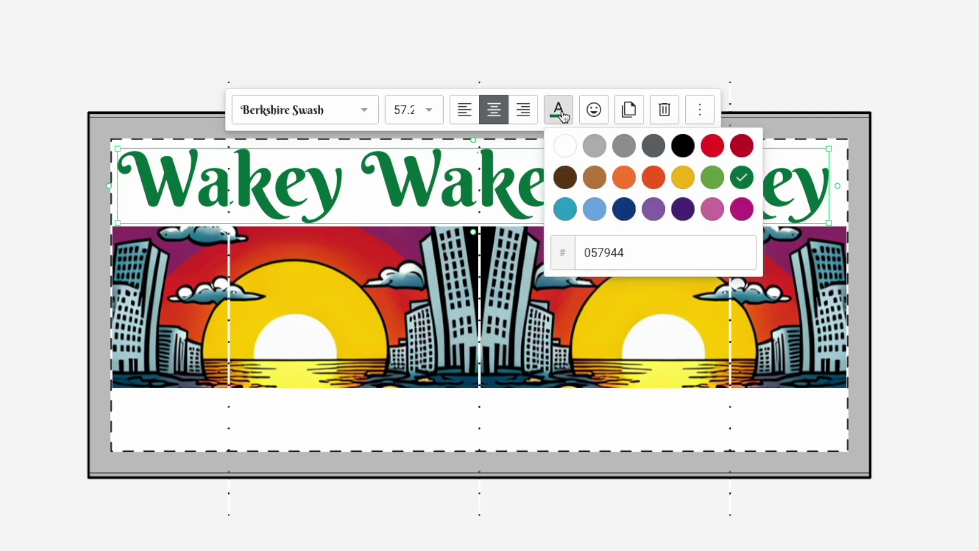
left_click(714, 148)
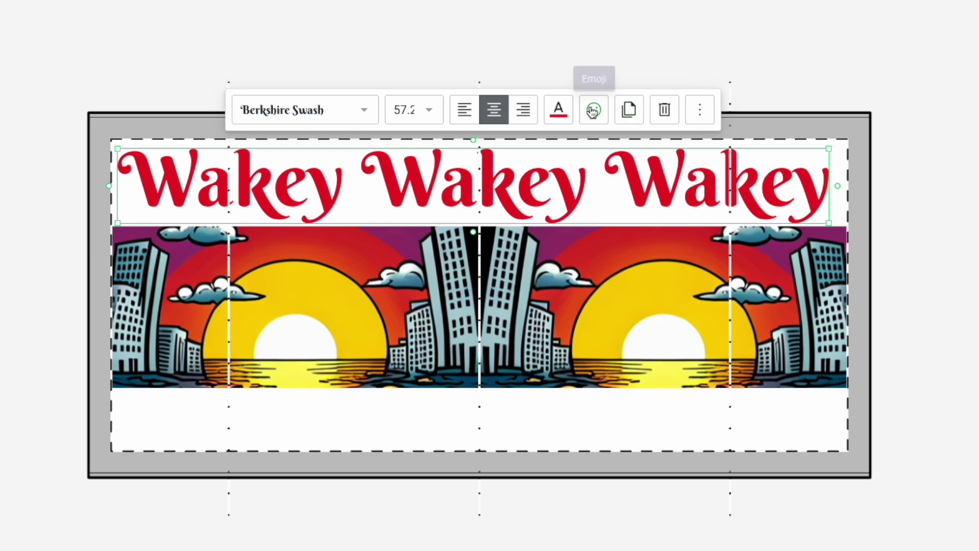
Duplicate the red "Wakey Wakey Wakey" text, recolour the copy golden yellow, and overlap it slightly offset from the original
left_click(630, 111)
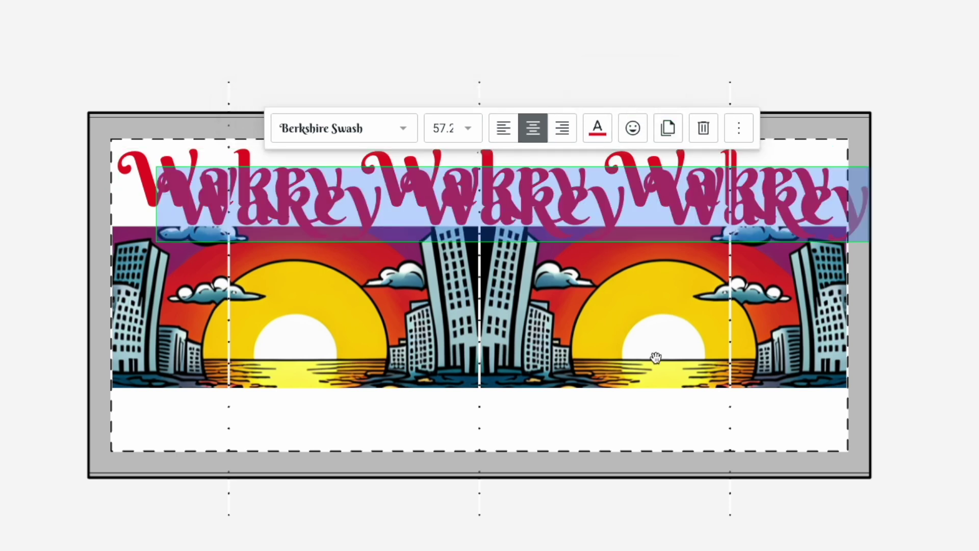
left_click(606, 344)
left_click_drag(555, 218, 528, 203)
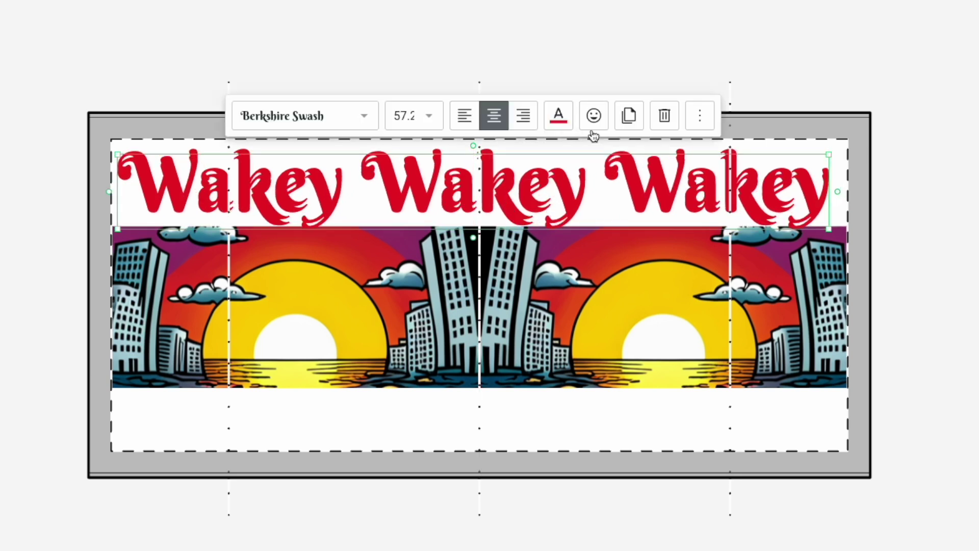
left_click(558, 116)
left_click(680, 190)
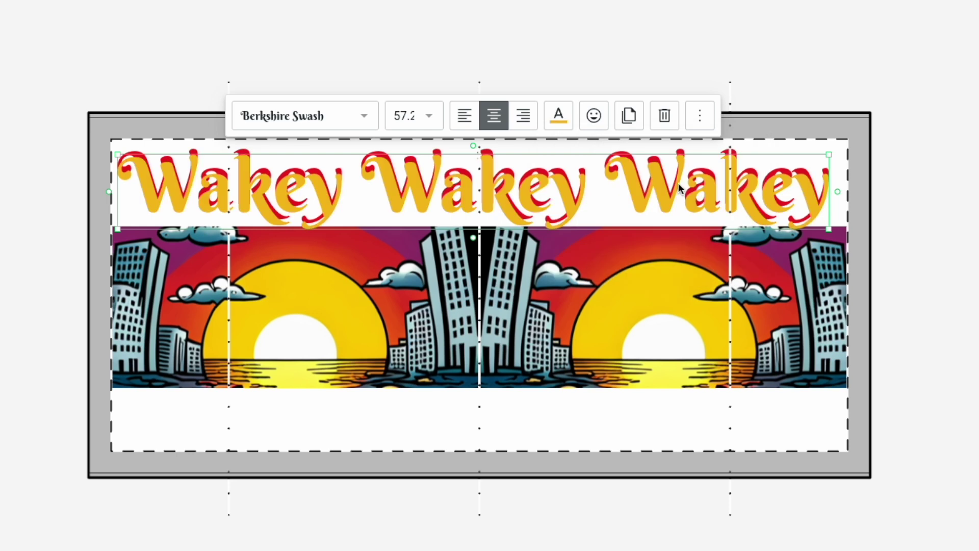
left_click_drag(564, 201, 563, 192)
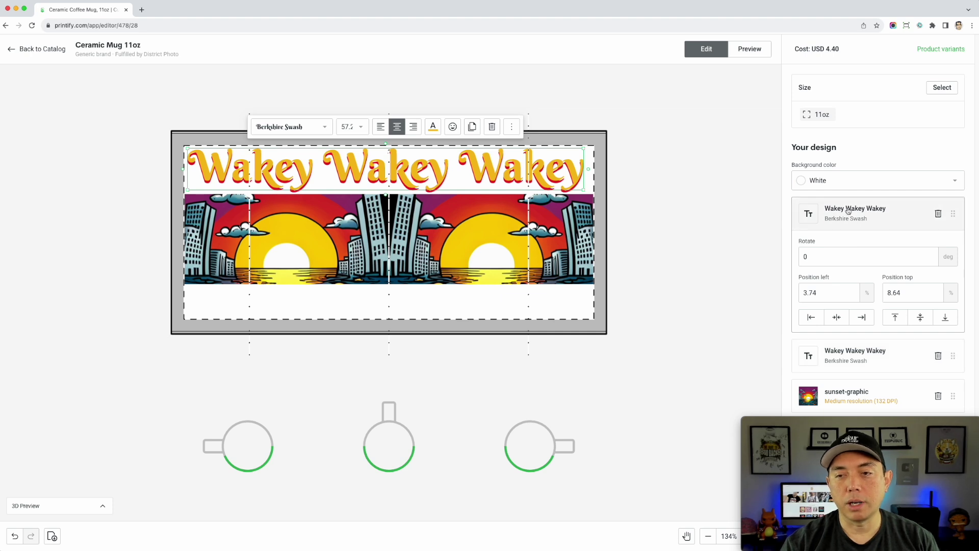
Reorder the text layers so the red line sits above the yellow copy, and nudge the red text to leave a yellow shadow
left_click_drag(954, 354, 922, 175)
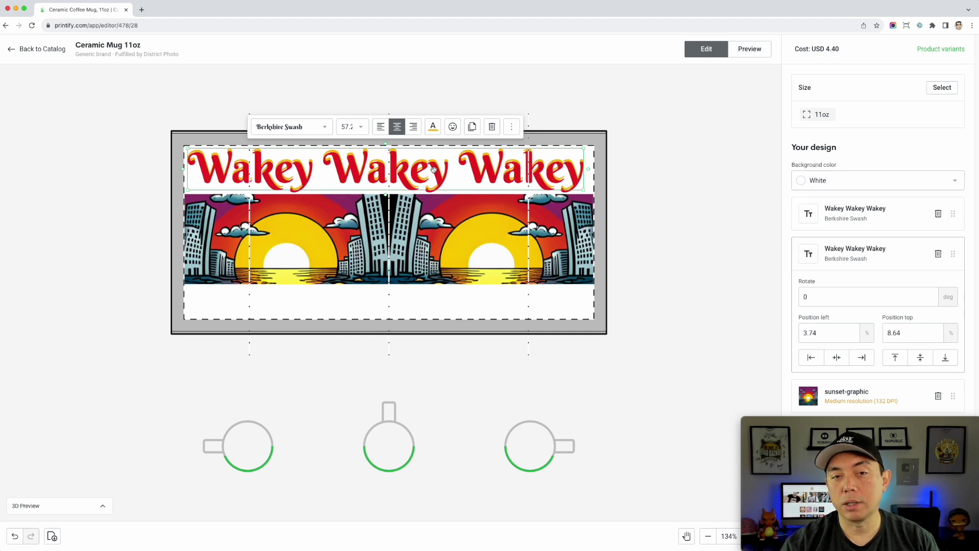
left_click_drag(466, 166, 476, 163)
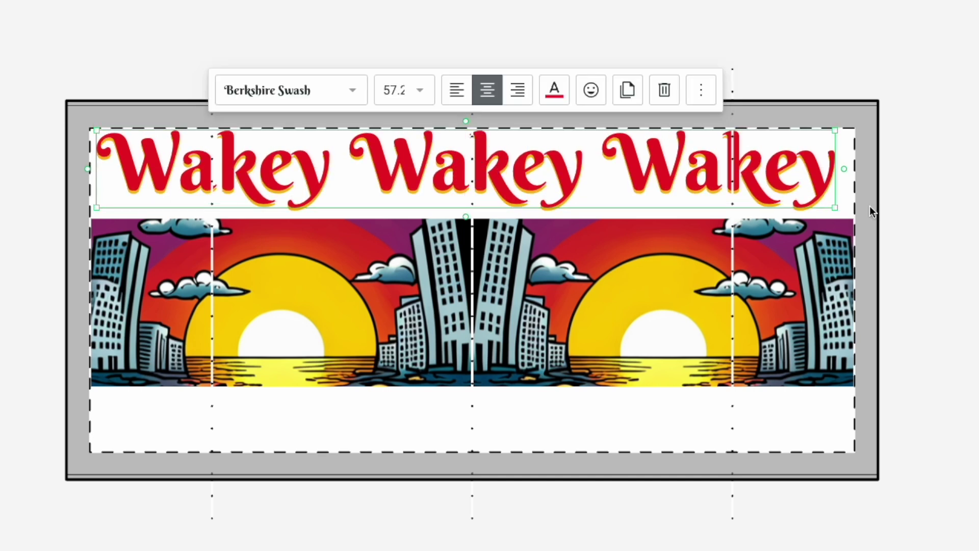
left_click(953, 203)
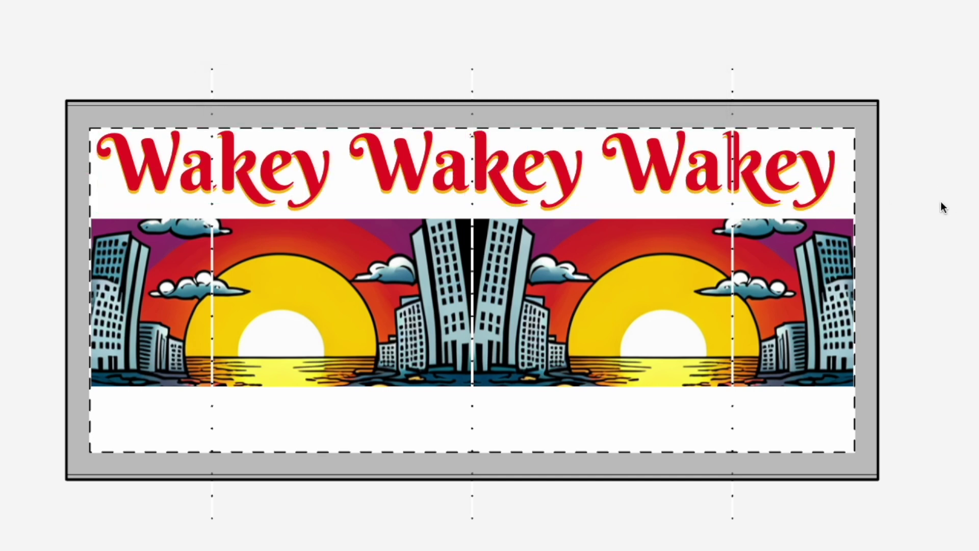
Duplicate the red "Wakey Wakey Wakey" text and place the copy below the sunset band
left_click(493, 166)
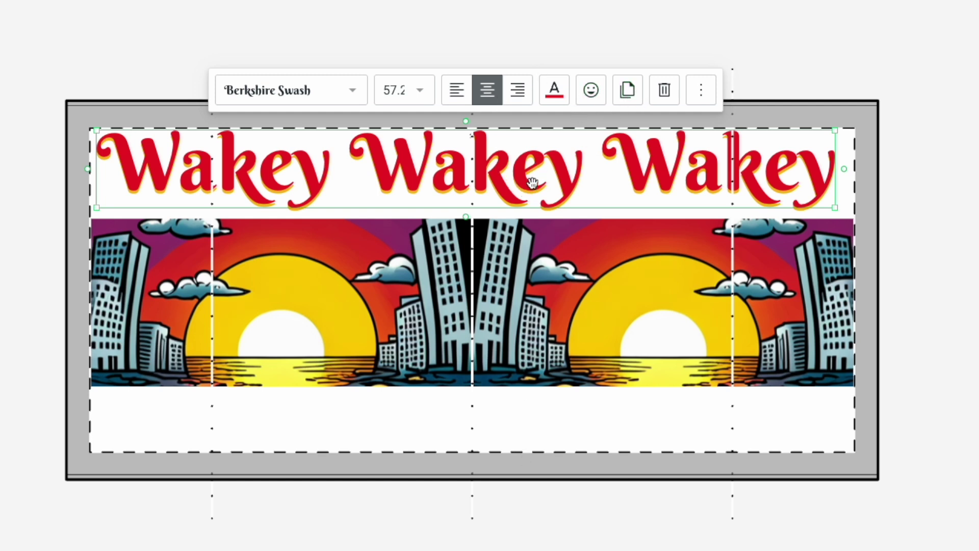
left_click(627, 92)
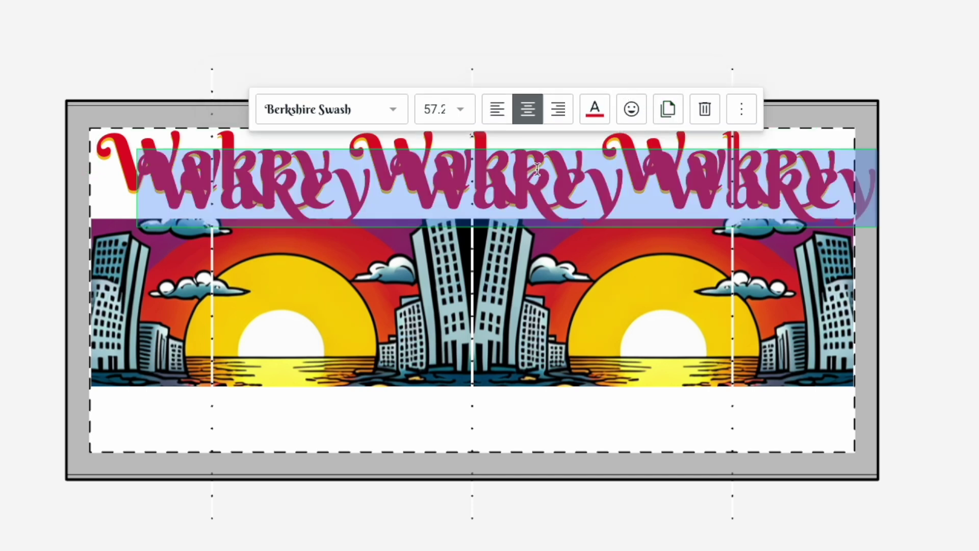
left_click(644, 262)
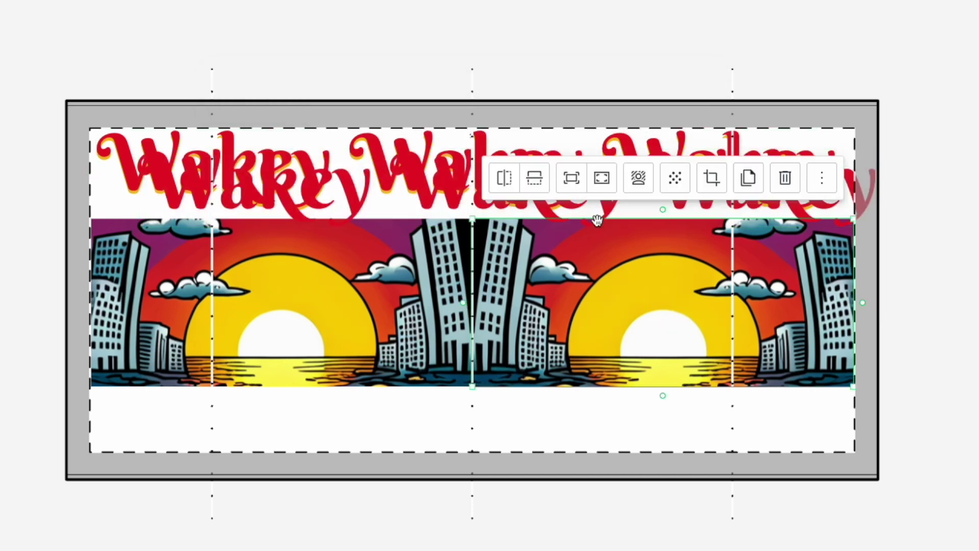
left_click_drag(444, 214, 412, 431)
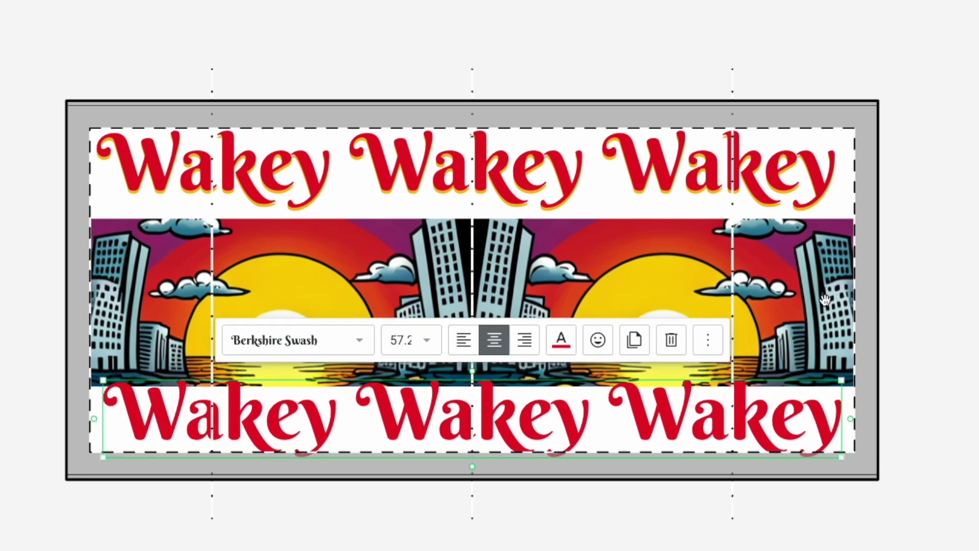
Move both halves of the sunset band up slightly, keeping them level between the two text lines
left_click(305, 161)
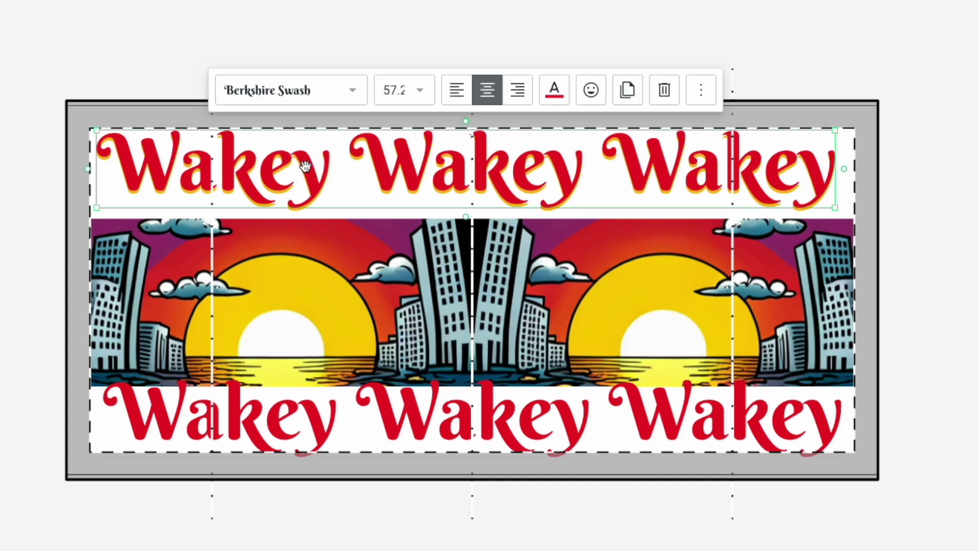
left_click(306, 275)
left_click_drag(305, 275, 306, 270)
left_click(580, 287)
left_click_drag(580, 288, 574, 278)
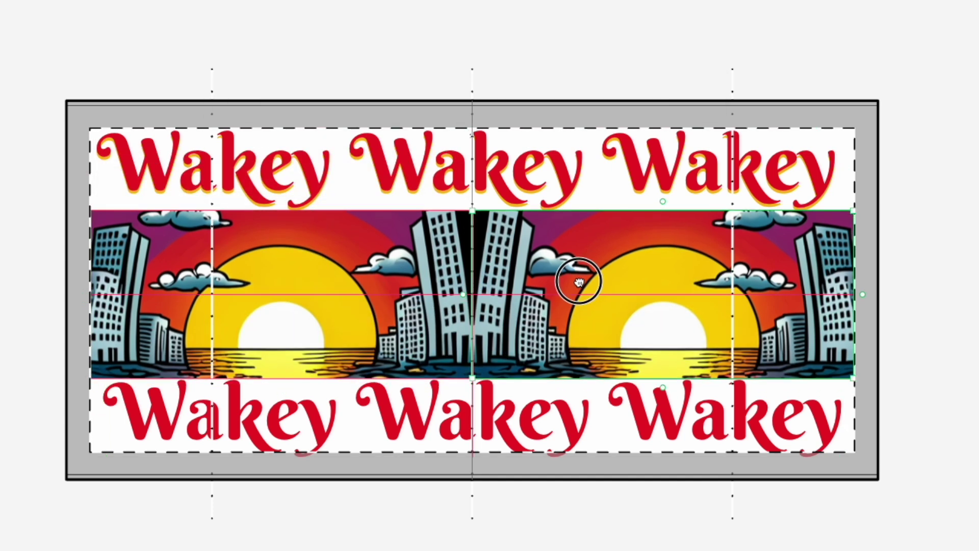
Shrink the lower red text to about size 49.3 and centre it beneath the sunset band
left_click(430, 438)
left_click_drag(842, 459, 743, 449)
left_click_drag(615, 412, 669, 413)
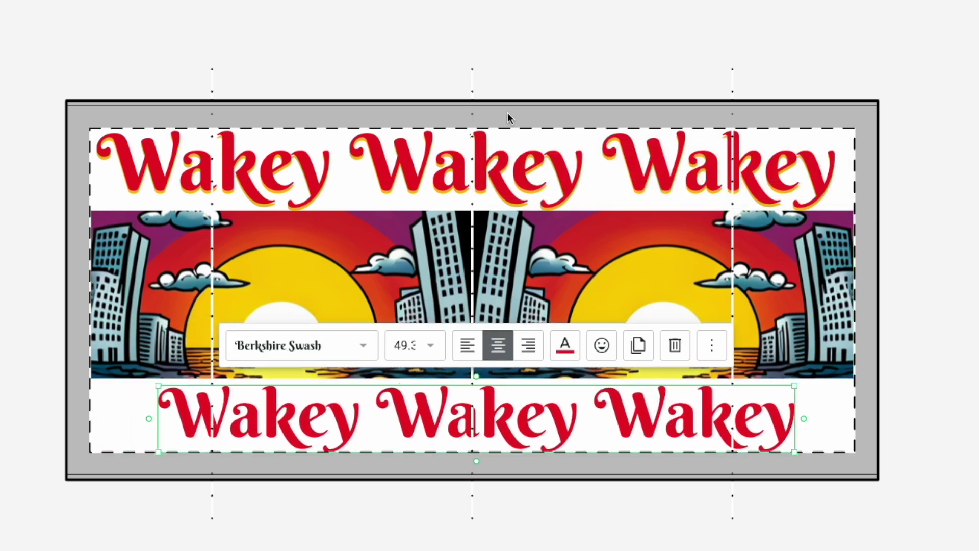
Replace the lower text with "Have a Great Morning" and move it up to fit inside the print area
left_click(525, 169)
left_click(411, 406)
left_click(412, 408)
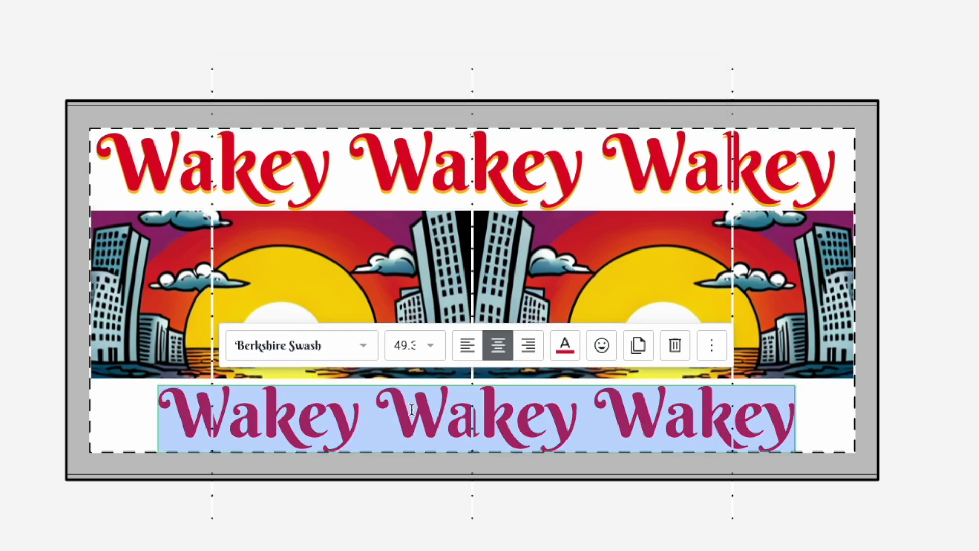
type("Have a ")
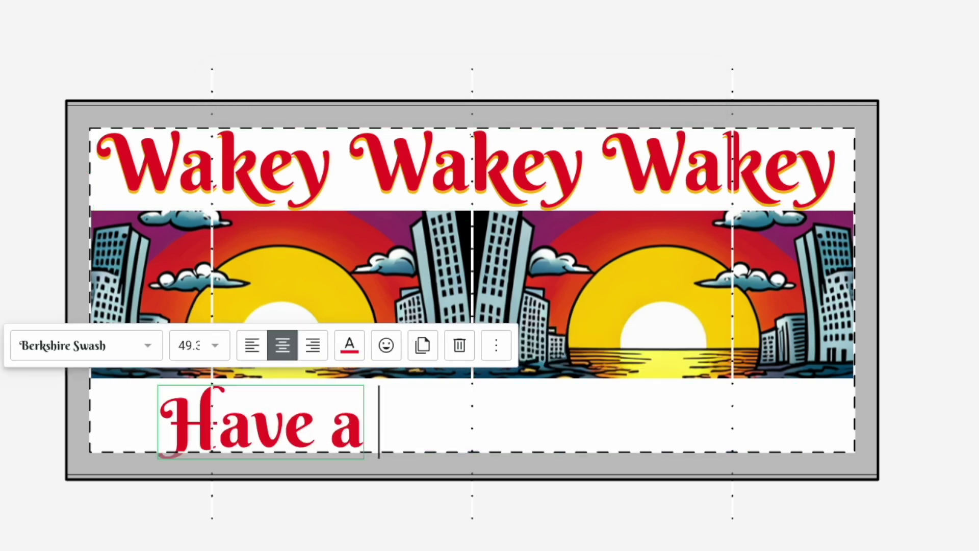
type("Great mo")
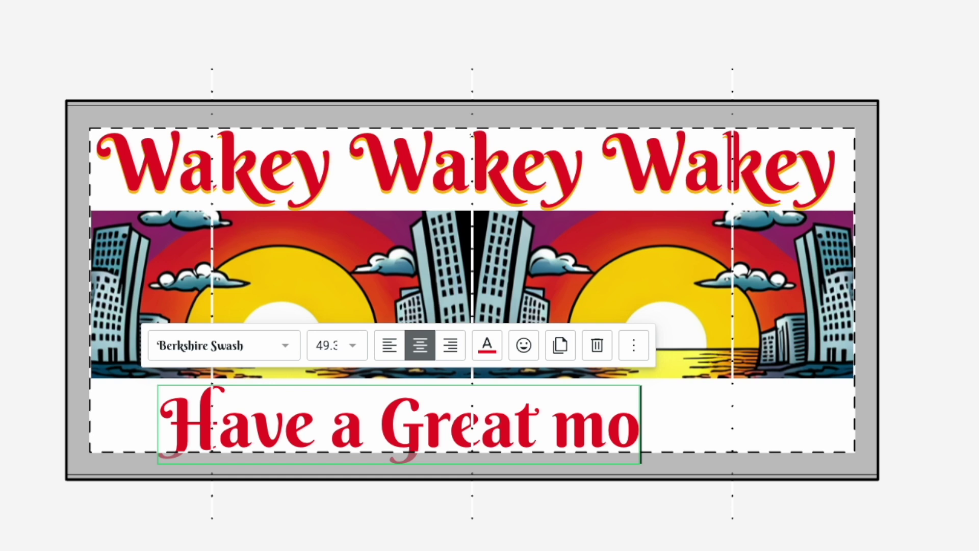
key("BackSpace")
key("BackSpace")
type("Morning")
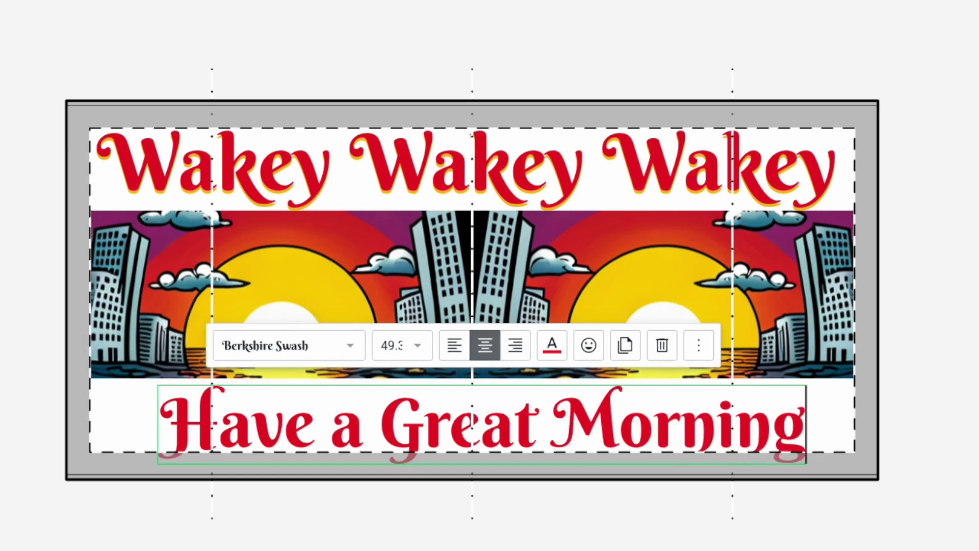
left_click(896, 313)
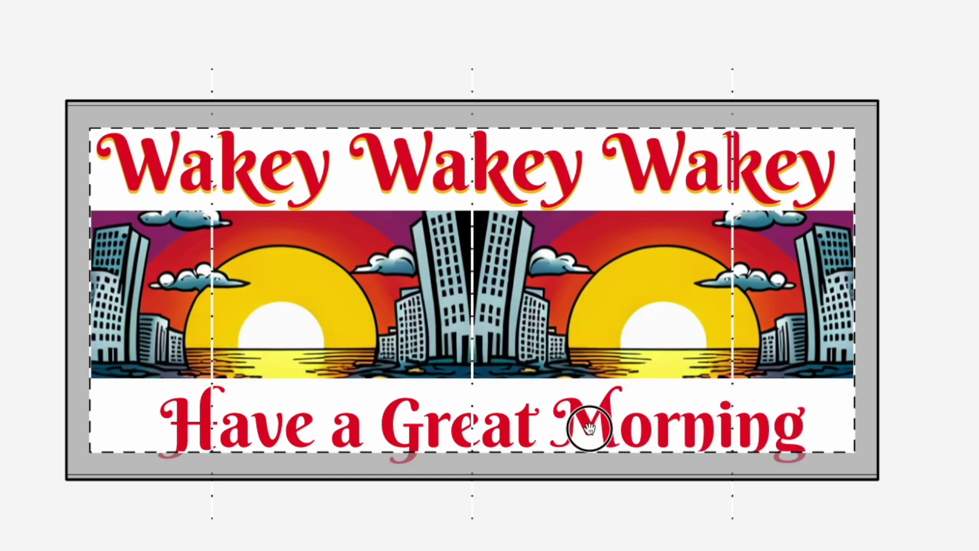
left_click_drag(580, 430, 585, 418)
key("Escape")
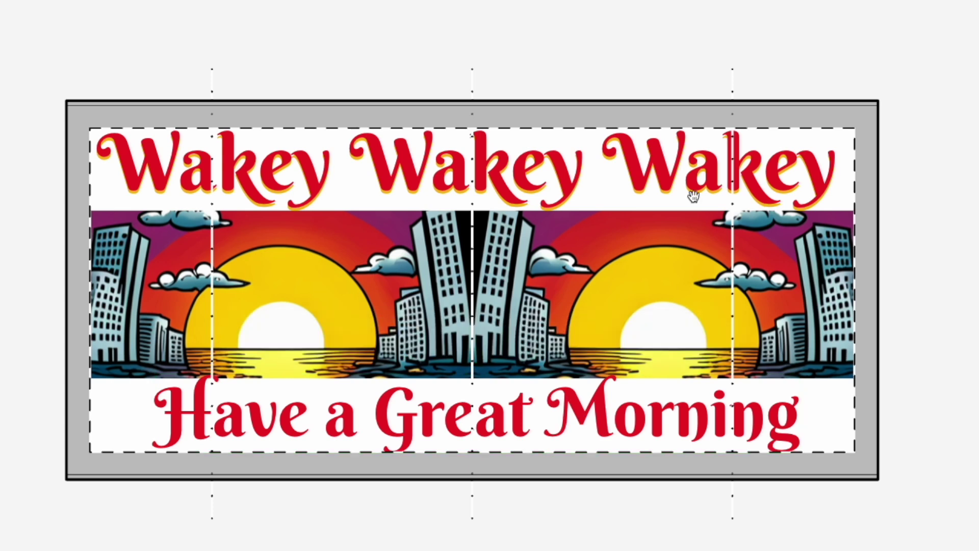
Delete all the text lines and both sunset images to clear the mug design
left_click(574, 171)
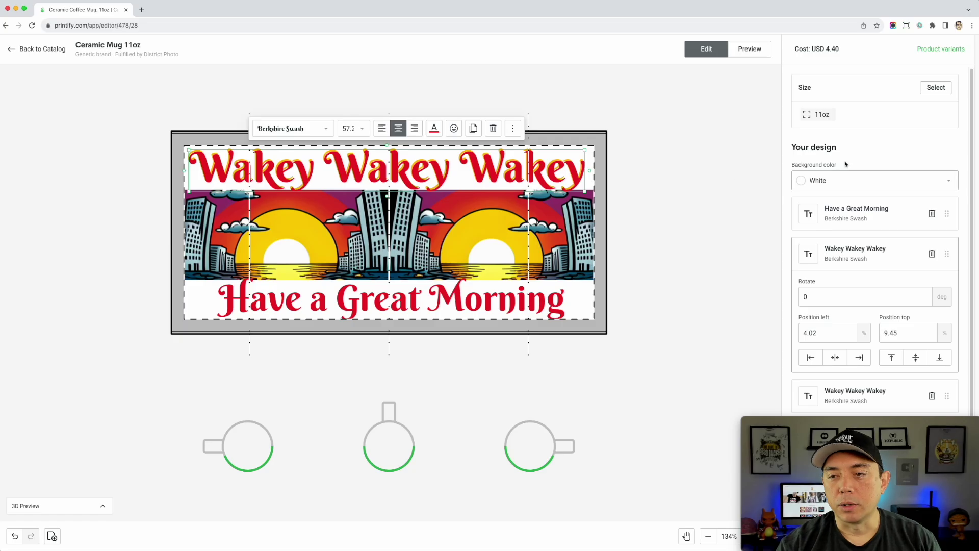
scroll(866, 357, "down", 1)
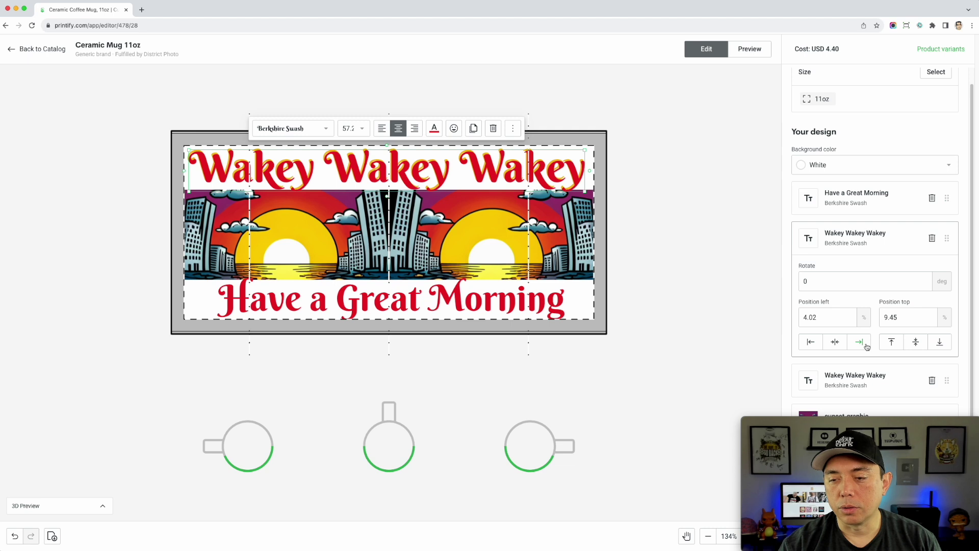
mouse_move(847, 459)
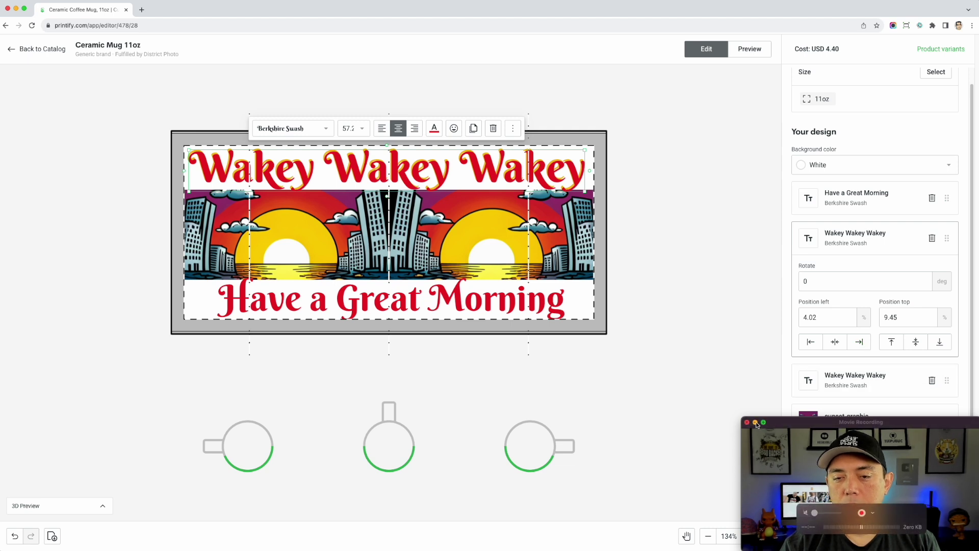
left_click(755, 422)
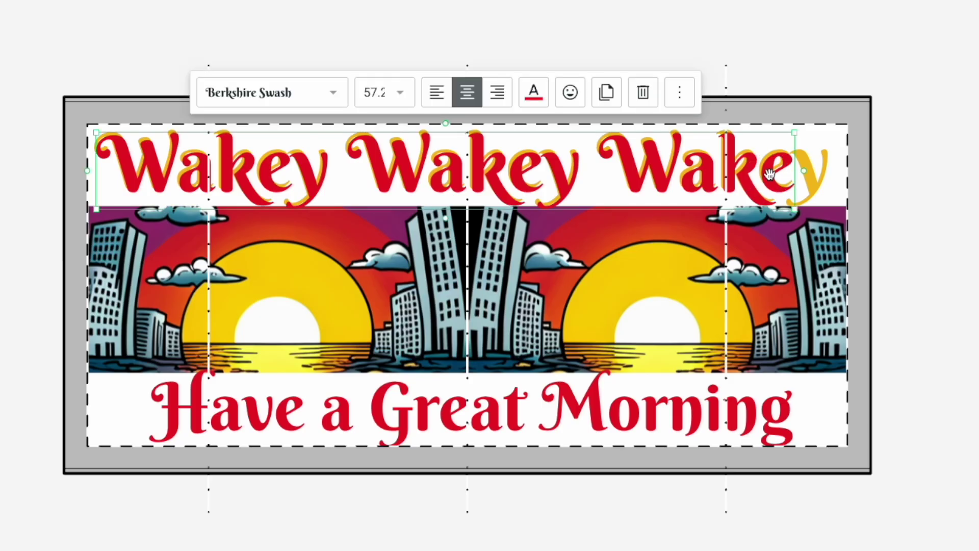
key("Delete")
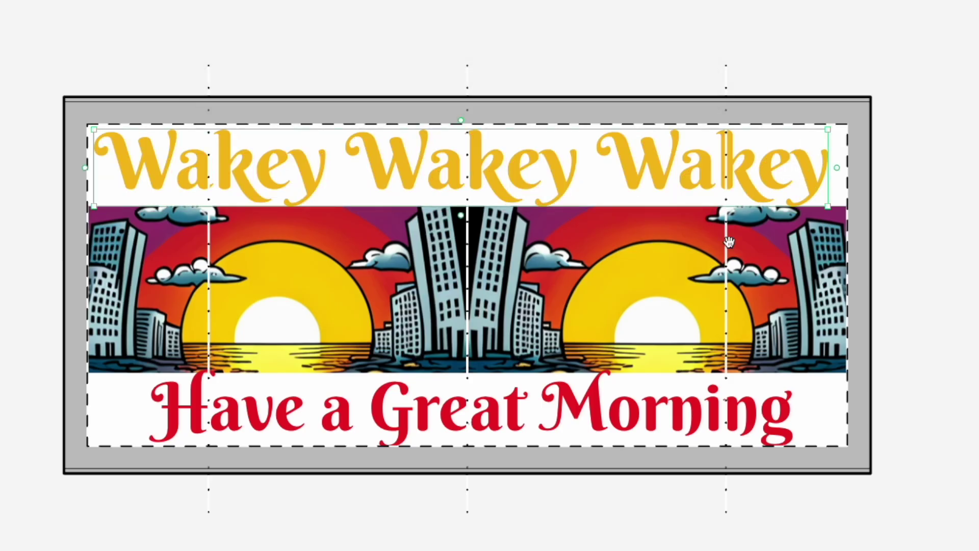
key("Delete")
key("Delete")
key("Delete")
key("Delete")
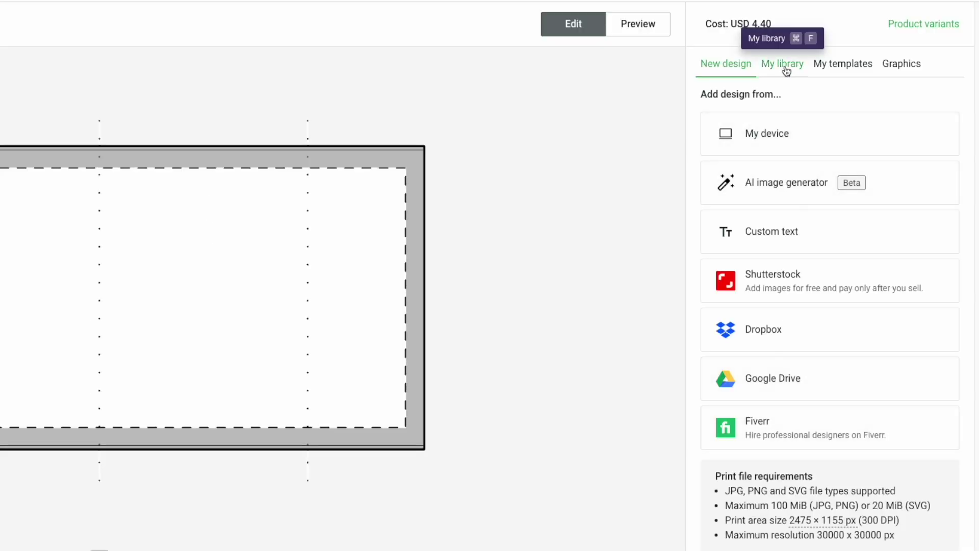
Add the NICHE RESEARCH snowflakes-and-village image from the library and crop it to the row of snowy houses
left_click(785, 64)
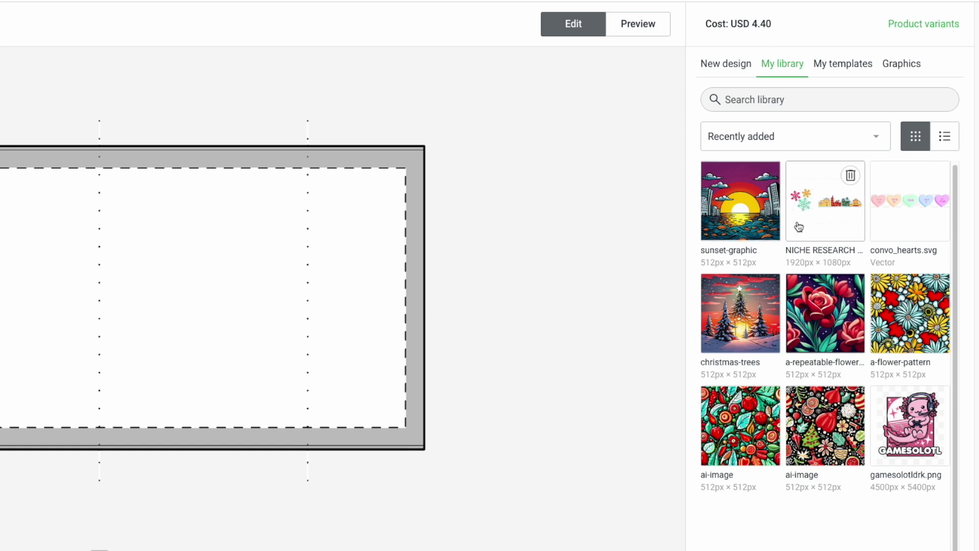
left_click(834, 205)
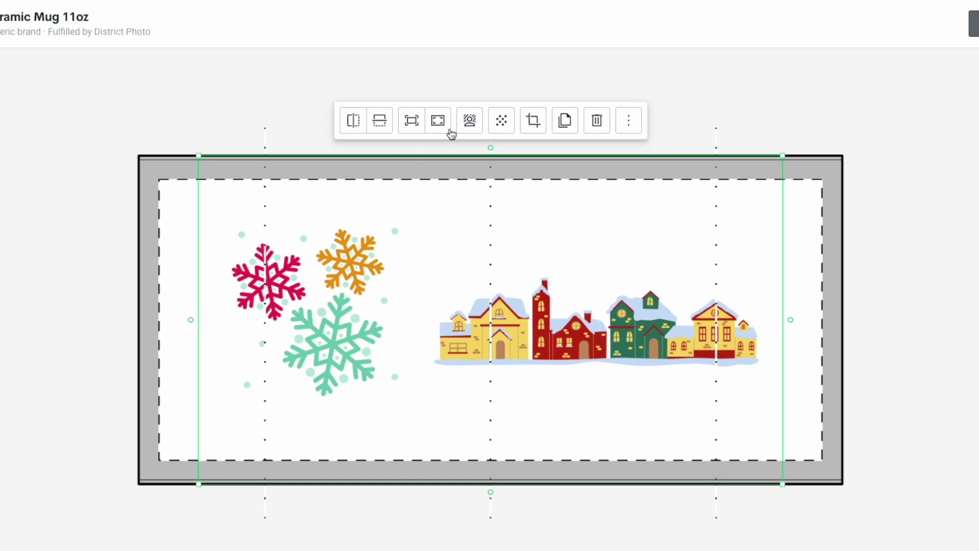
left_click(534, 120)
left_click_drag(199, 155, 488, 242)
left_click_drag(607, 486, 611, 384)
left_click_drag(610, 288, 614, 264)
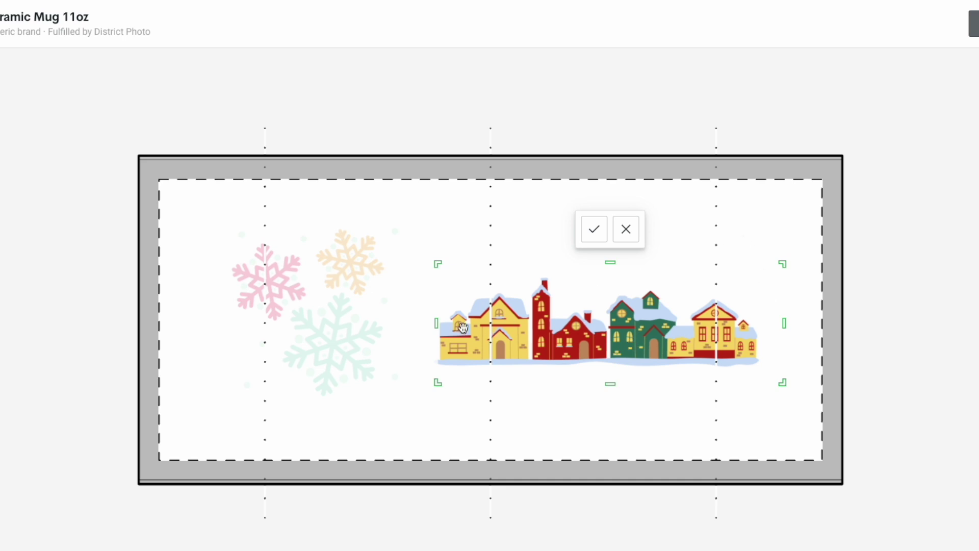
left_click_drag(440, 325, 432, 323)
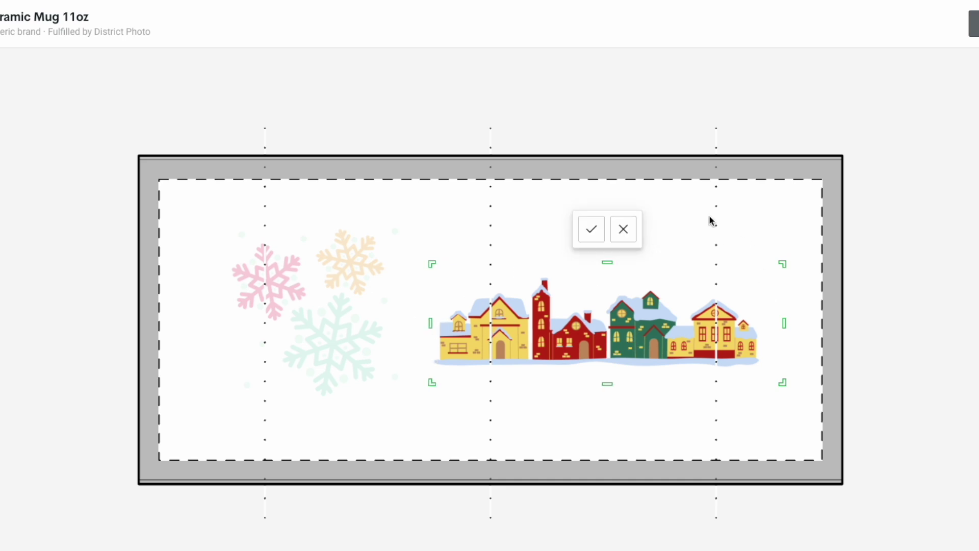
left_click(591, 227)
Enlarge the cropped village image slightly and position it on the right-hand half of the mug's print area
left_click_drag(675, 330, 413, 318)
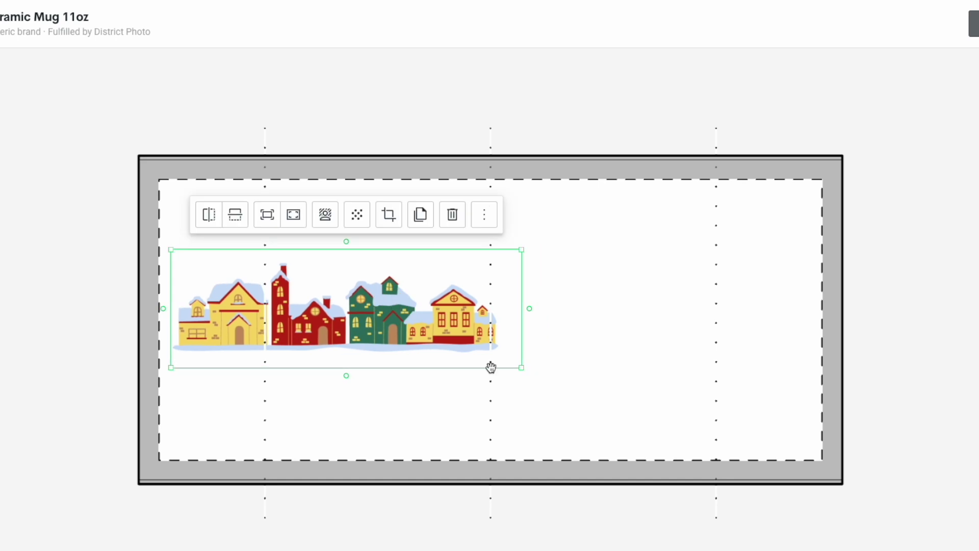
left_click_drag(522, 367, 742, 413)
left_click_drag(585, 362, 574, 336)
left_click_drag(713, 411, 544, 369)
left_click_drag(369, 287, 659, 308)
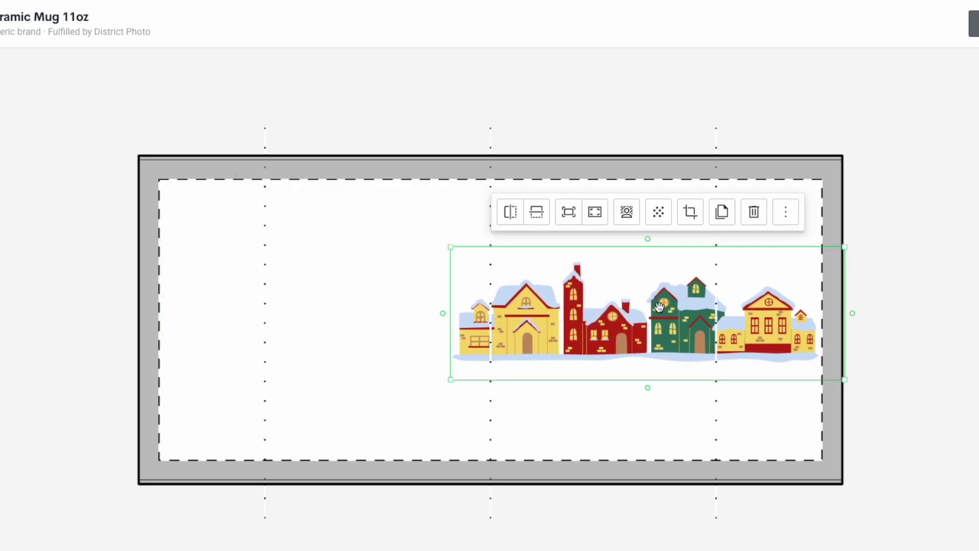
Duplicate the village image, place the copy on the left half of the mug, and flip it horizontally
left_click(722, 216)
left_click_drag(692, 320, 367, 300)
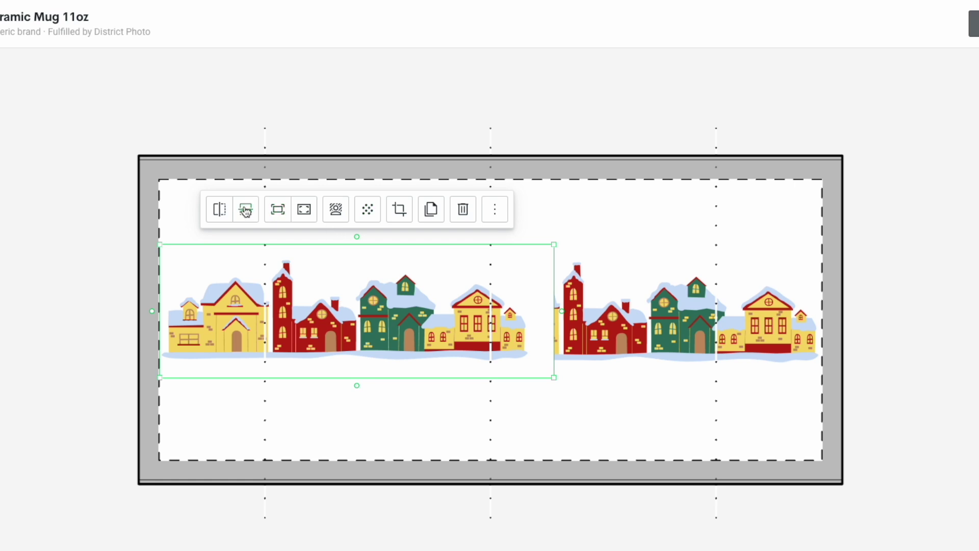
left_click(219, 209)
left_click_drag(483, 317, 459, 316)
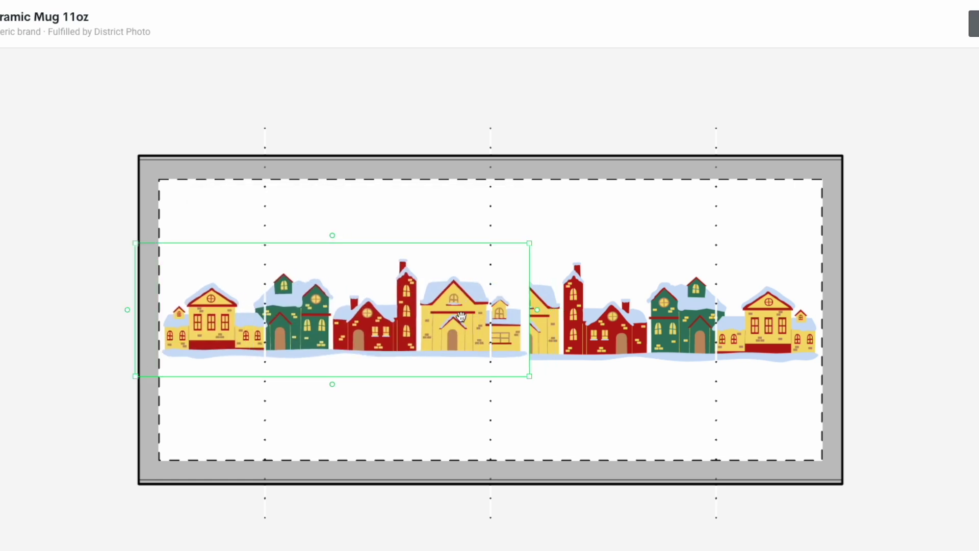
Shrink both village images and line them up side by side at the same base height across the mug's print area
left_click_drag(531, 373, 460, 353)
left_click(564, 335)
left_click_drag(563, 335, 559, 311)
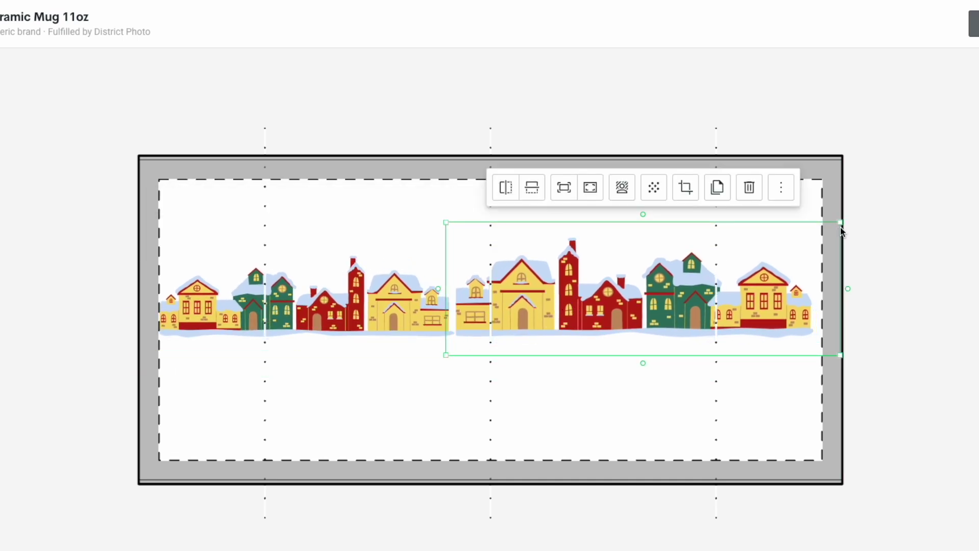
left_click_drag(841, 224, 792, 240)
left_click_drag(594, 310, 607, 305)
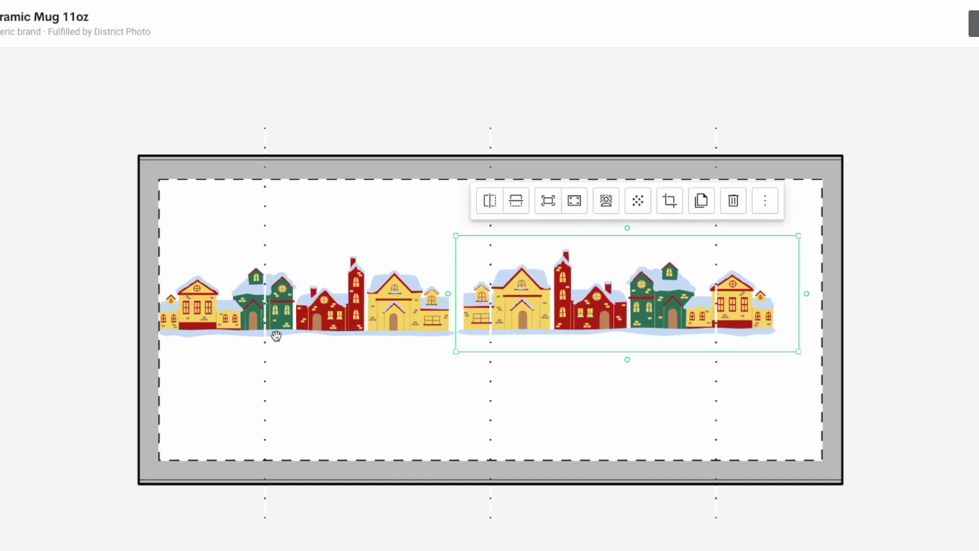
left_click(256, 311, "shift")
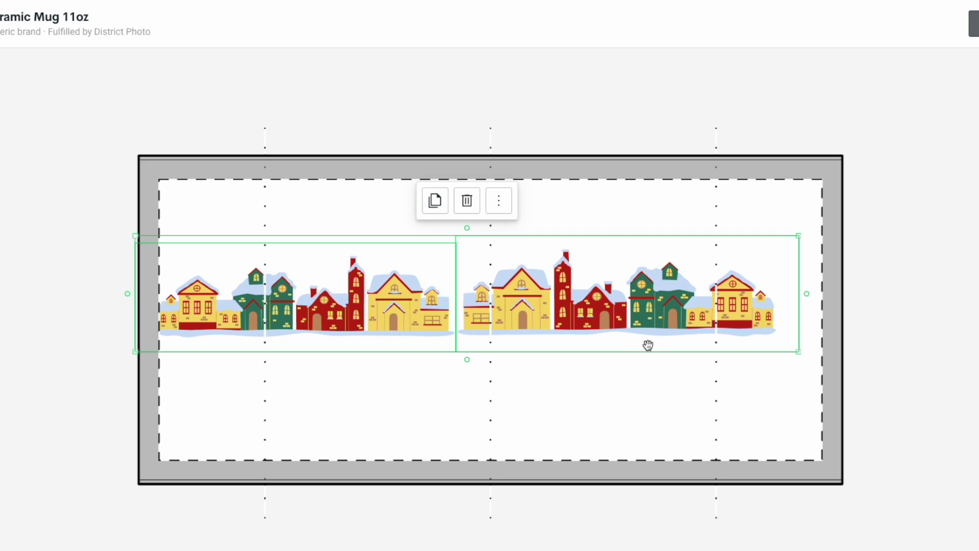
left_click(663, 381)
Delete the left village image and move the remaining one onto the right half of the print area, starting at the centre line
left_click(357, 289)
key("Delete")
left_click(561, 301)
left_click_drag(561, 301, 593, 333)
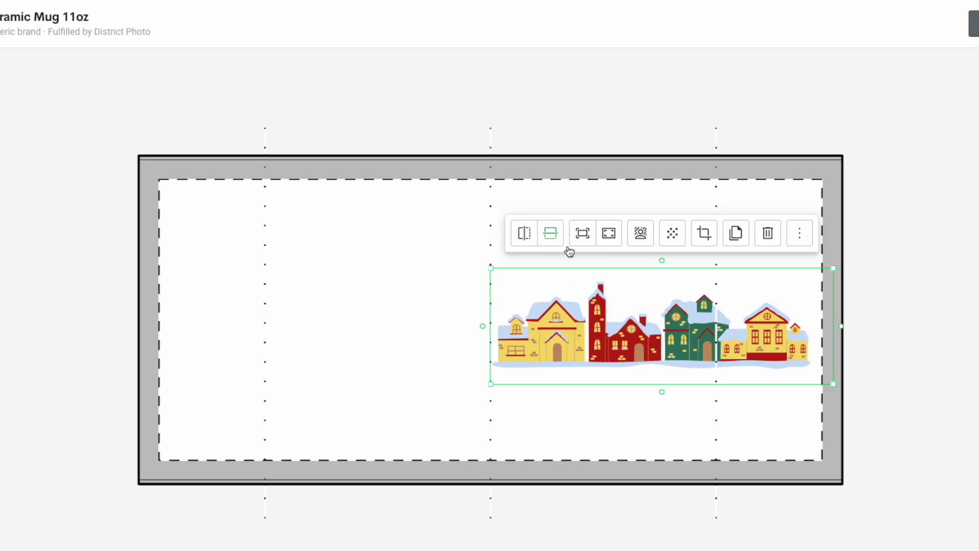
Duplicate the village image, flip the copy horizontally, and place it on the left half so it meets the original at the centre line
left_click(735, 233)
left_click_drag(648, 349, 305, 327)
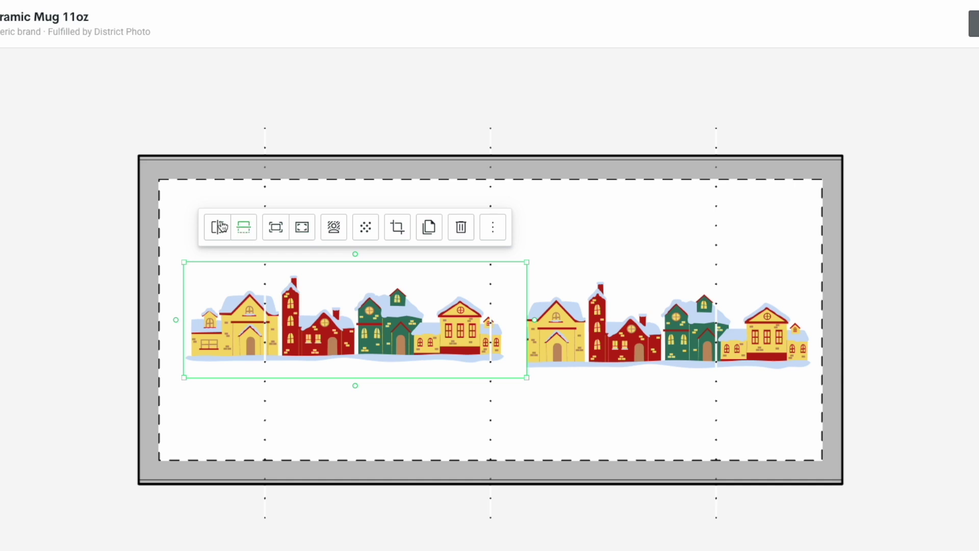
left_click(228, 236)
left_click_drag(433, 352, 399, 356)
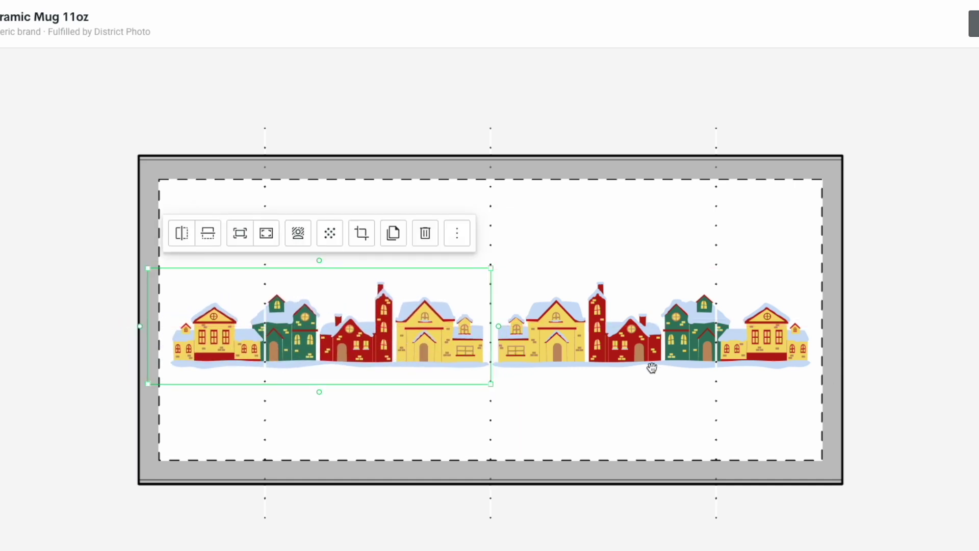
Select both village images and enlarge them together until the band of houses spans the print area's width, nudging it up slightly
left_click(566, 329, "shift")
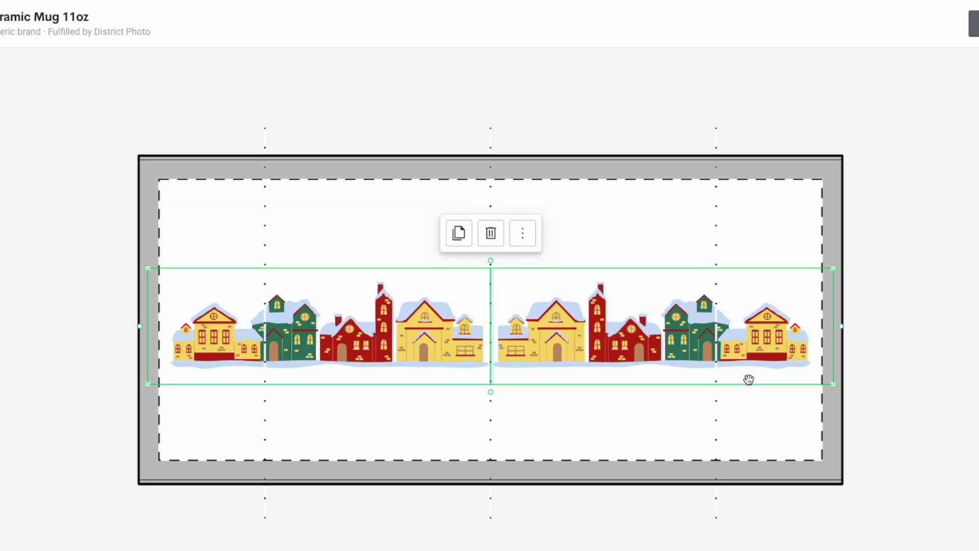
mouse_move(833, 385)
left_mouse_down()
mouse_move(704, 349)
mouse_move(713, 343)
mouse_move(841, 386)
left_mouse_up()
left_click_drag(151, 272, 140, 269)
left_click_drag(339, 332, 341, 324)
left_click(300, 223)
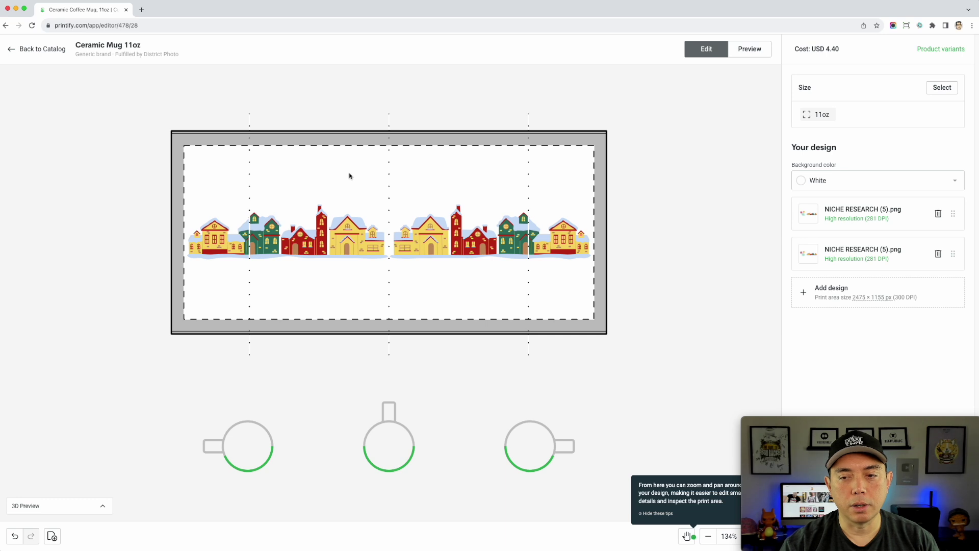
Add a custom text element to the mug design and set its font to Berkshire Swash
left_click(815, 288)
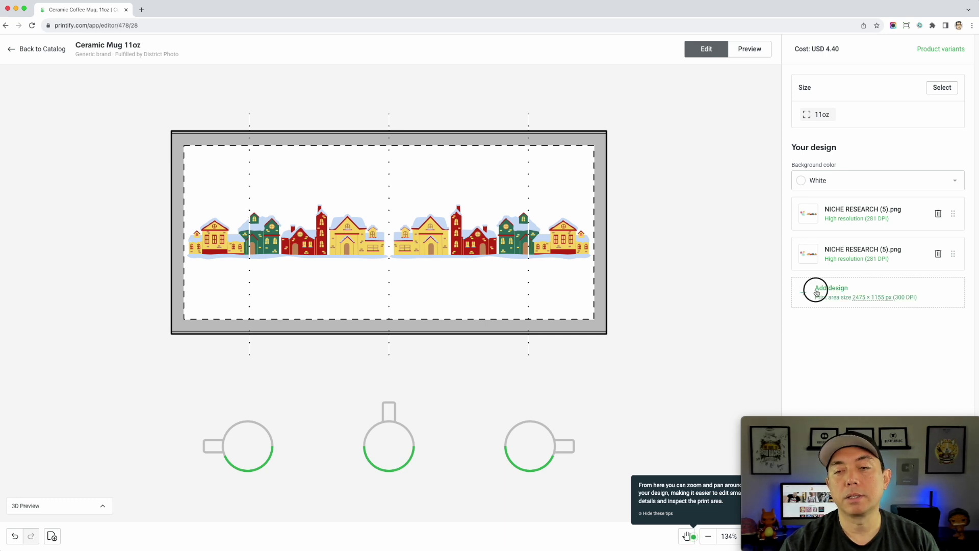
left_click(840, 188)
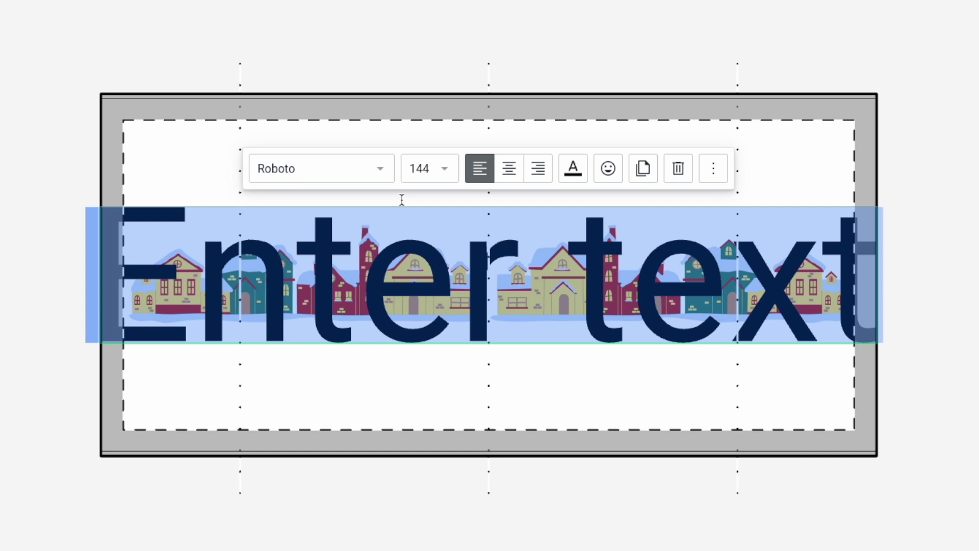
left_click(387, 175)
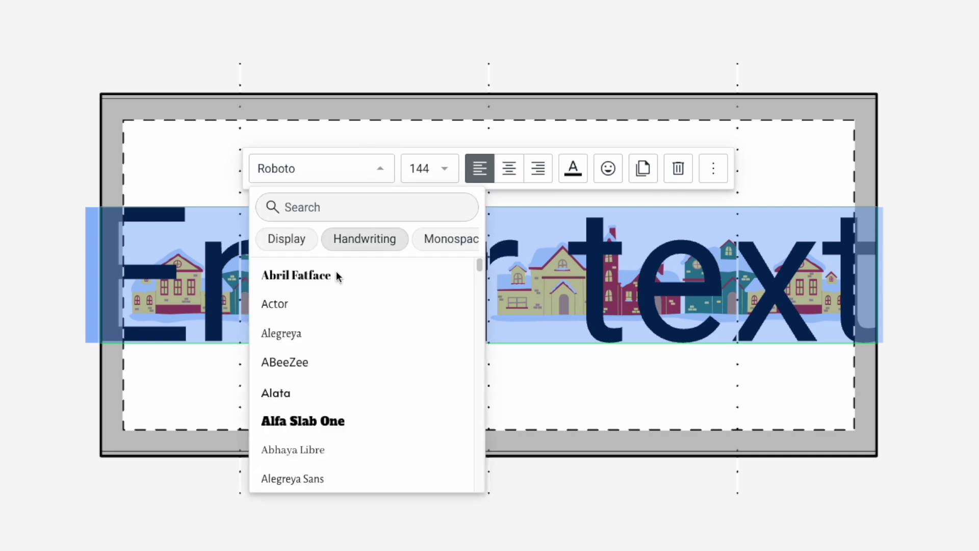
scroll(357, 408, "down", 5)
scroll(357, 401, "down", 10)
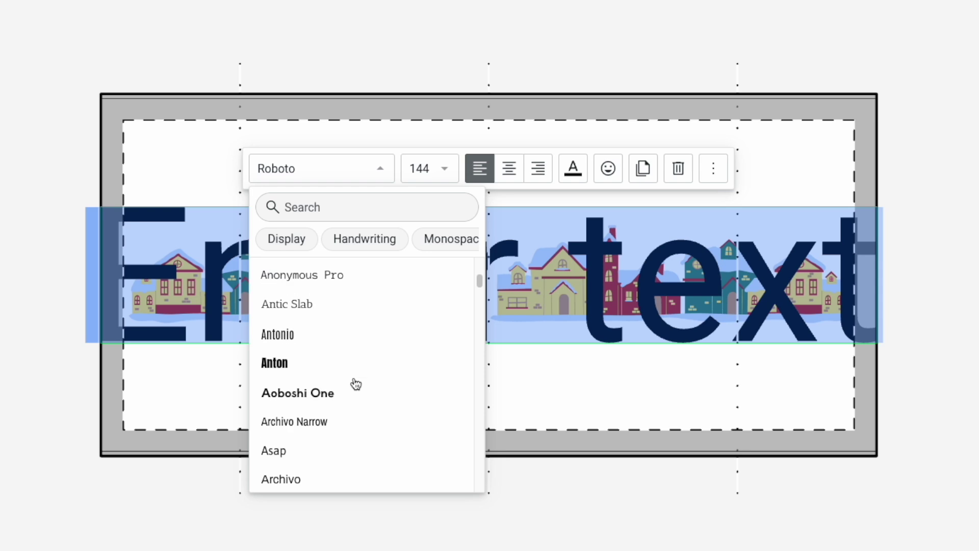
scroll(356, 384, "down", 3)
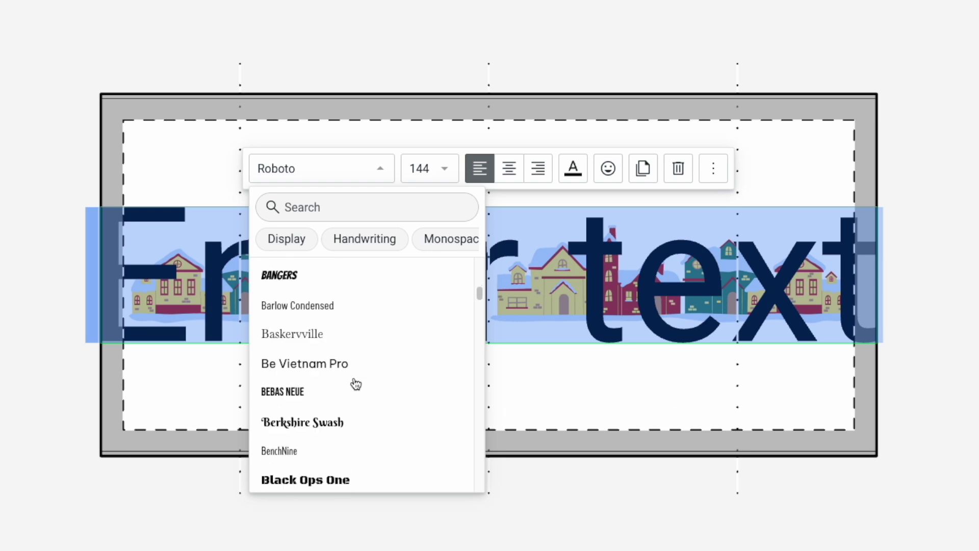
left_click(334, 422)
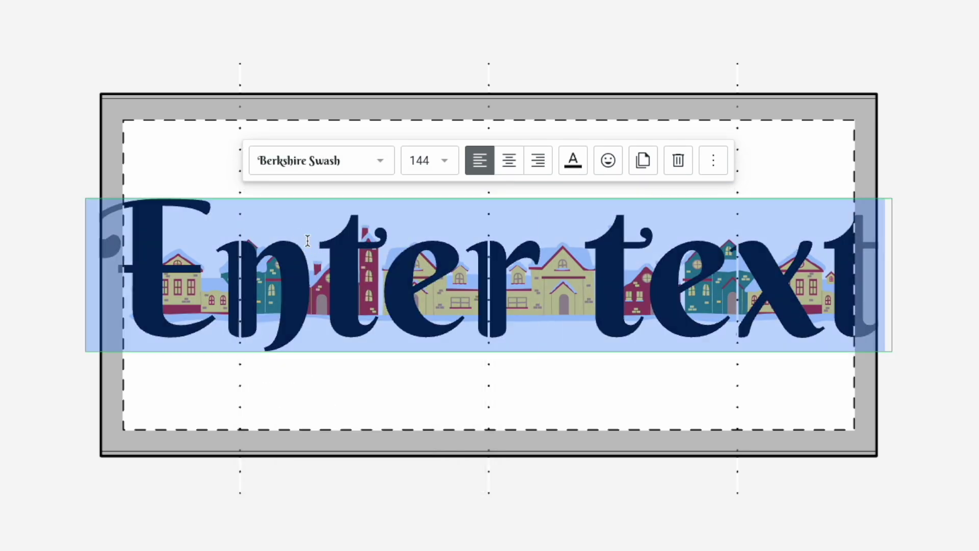
Enter "Merry Christmas" as the text and set its font size to 64
type("Merry ")
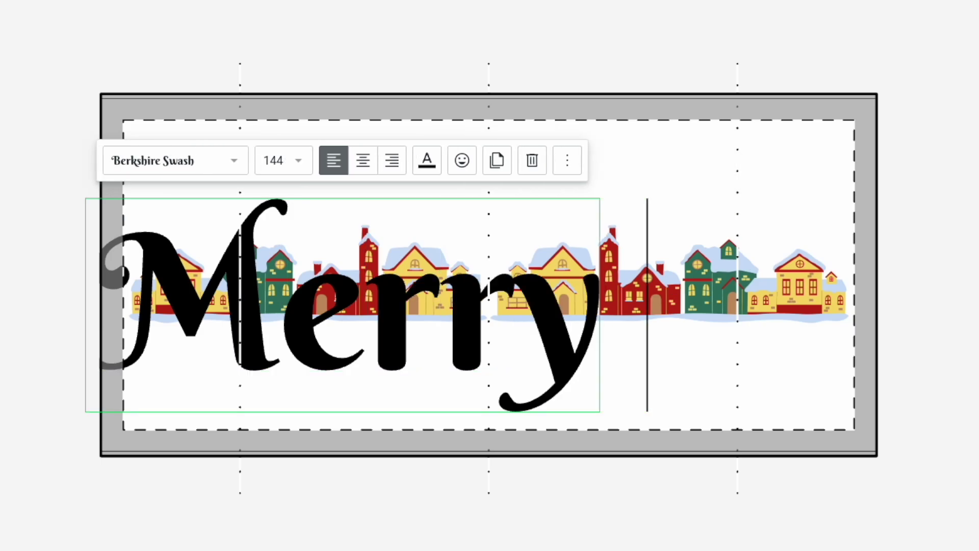
type("Chr")
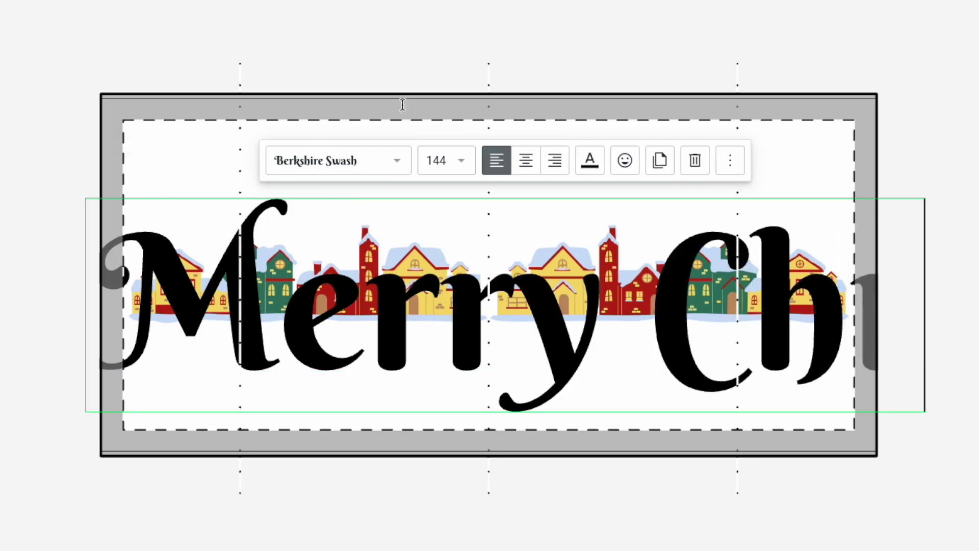
left_click(463, 161)
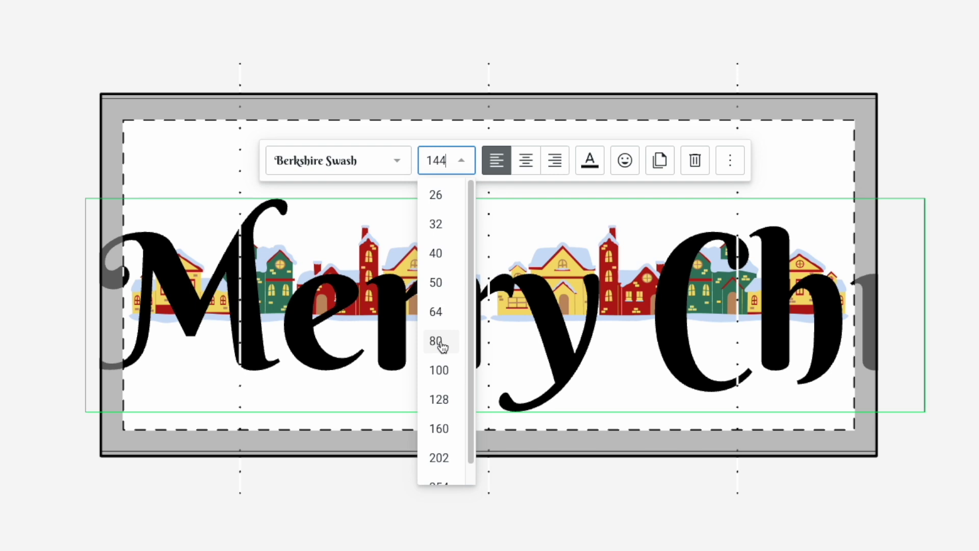
left_click(443, 313)
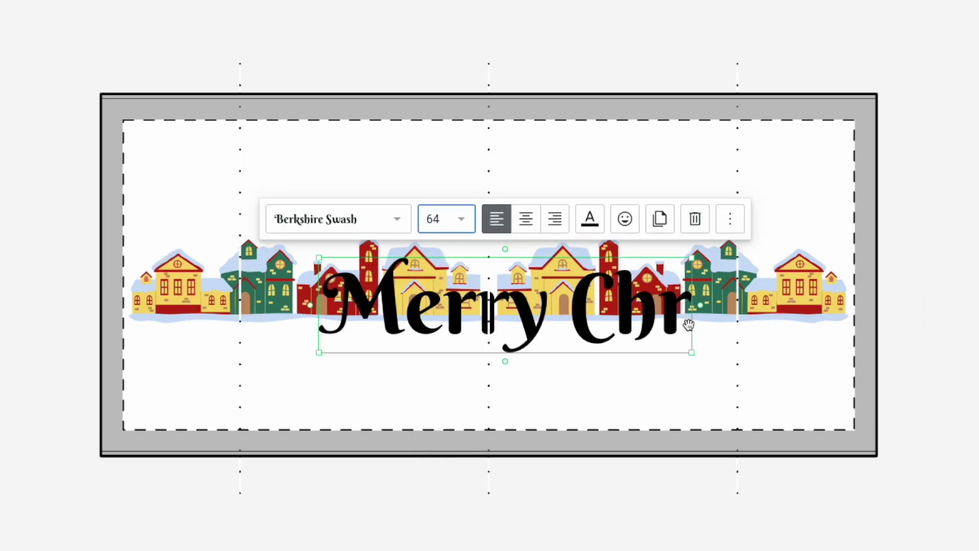
left_click(680, 308)
type("istma")
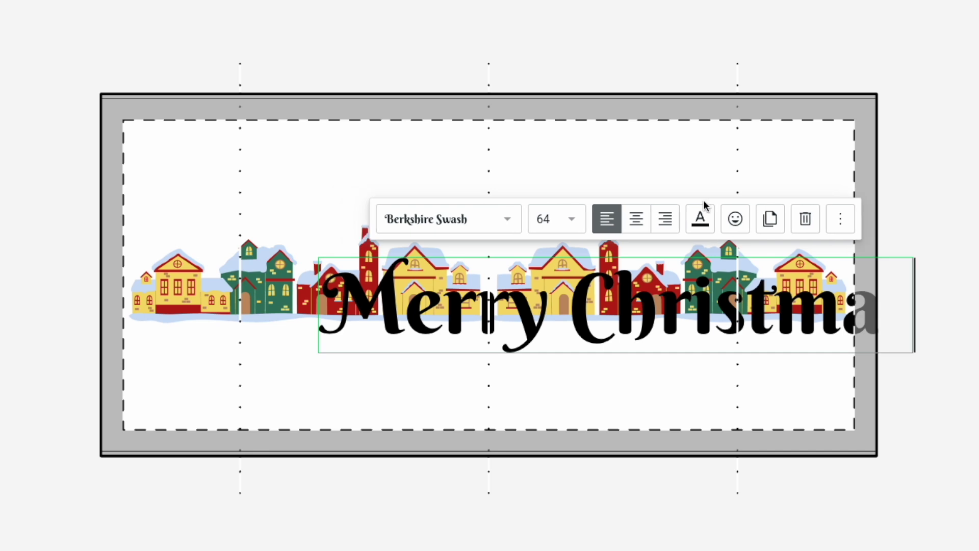
left_click(611, 197)
Move the Merry Christmas text above the houses and enlarge it to nearly the full width of the print area
left_click_drag(704, 312, 578, 190)
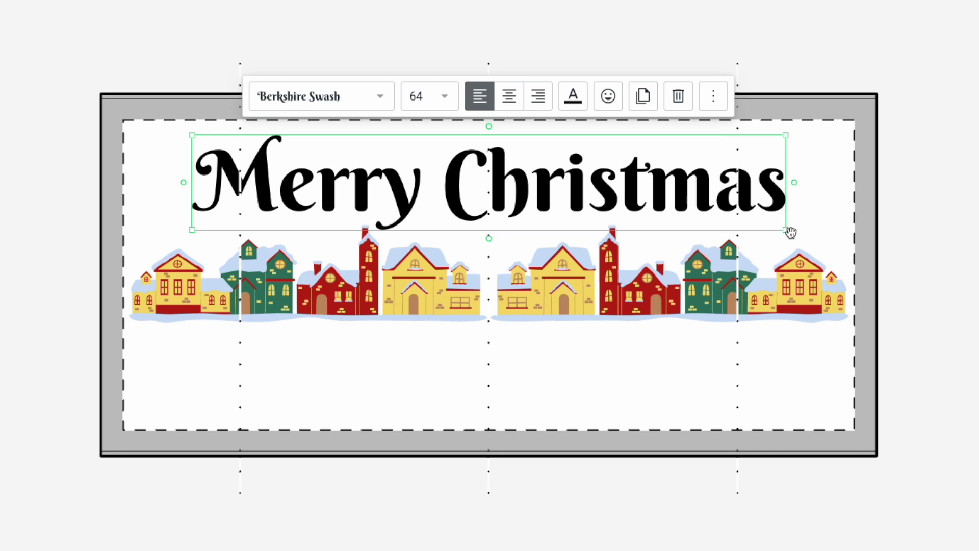
left_click_drag(788, 233, 837, 233)
left_click_drag(192, 237, 141, 240)
left_click_drag(507, 211, 507, 204)
Select the Merry Christmas text together with both village images and move them slightly down in the print area
left_click(571, 378)
left_click(551, 211)
left_click(548, 277, "shift")
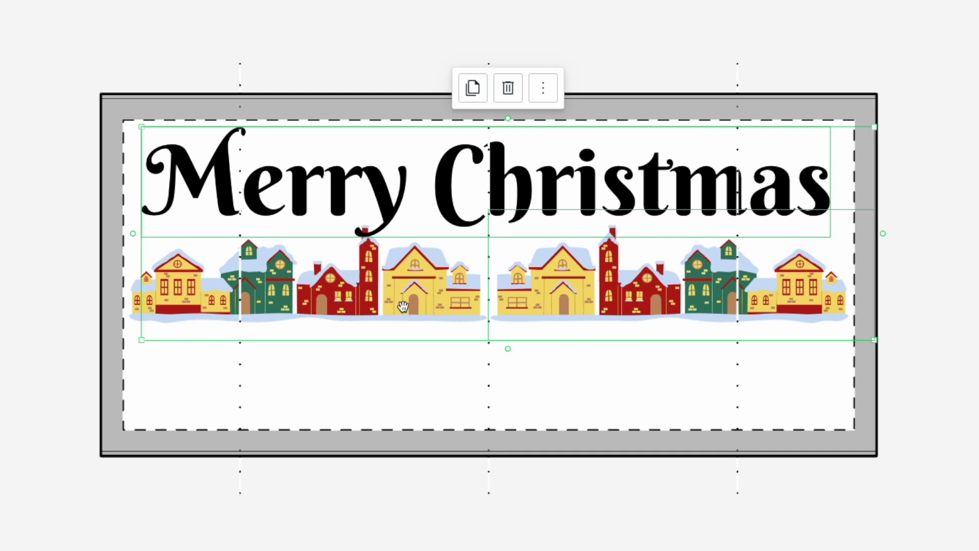
left_click(565, 376)
left_click(571, 305)
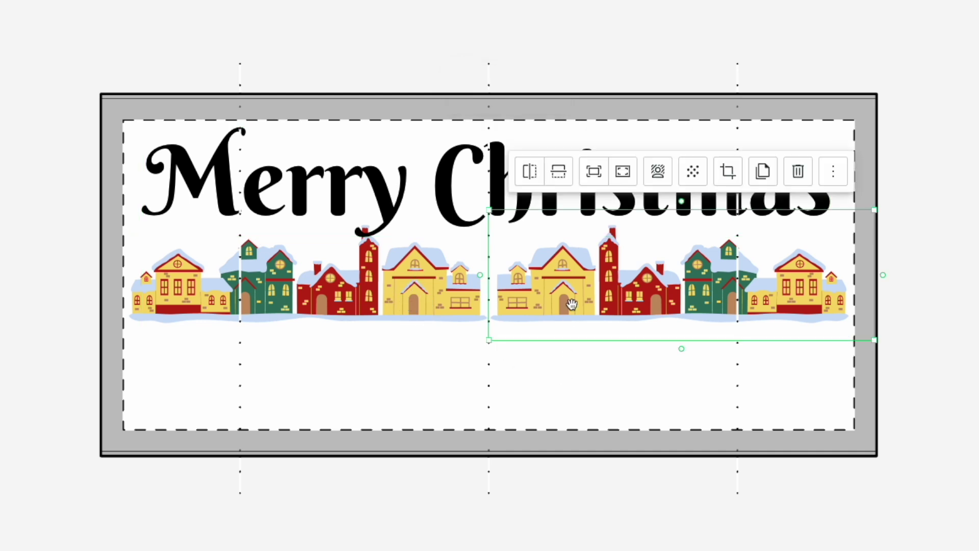
left_click(377, 275, "shift")
left_click(345, 184, "shift")
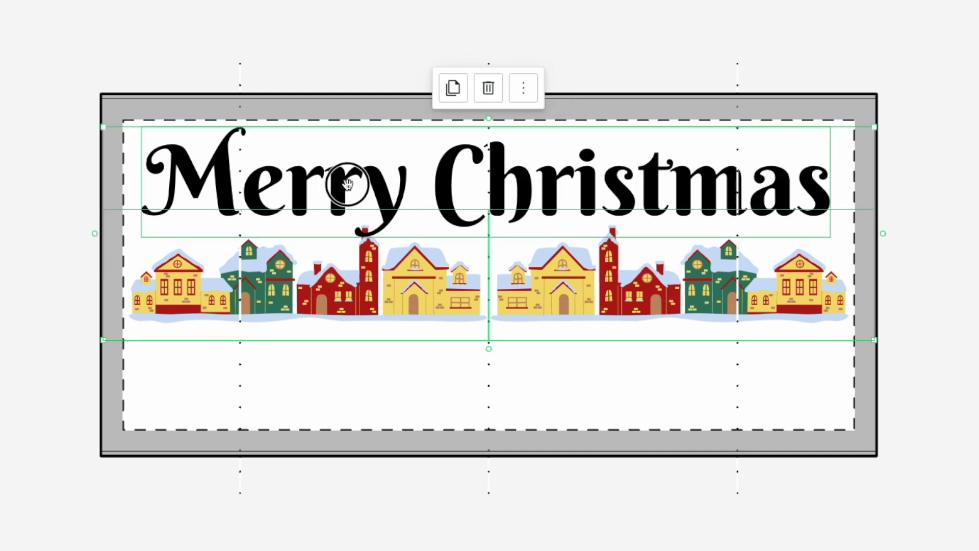
left_click_drag(347, 184, 349, 216)
Move the Merry Christmas text up slightly so it clears the chimneys of the houses
left_click(344, 153)
left_click(386, 213)
left_click_drag(386, 213, 386, 194)
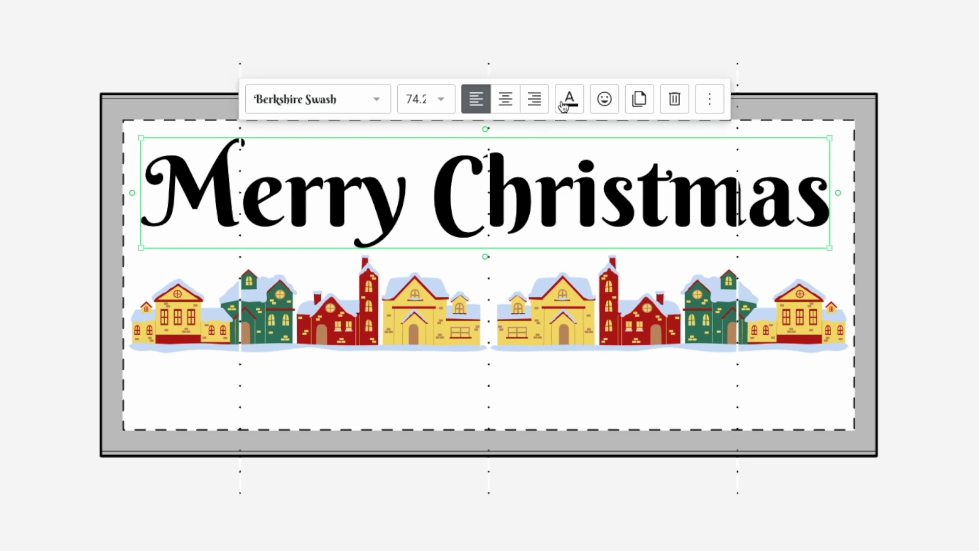
Change the Merry Christmas text colour to Dark red
left_click(578, 104)
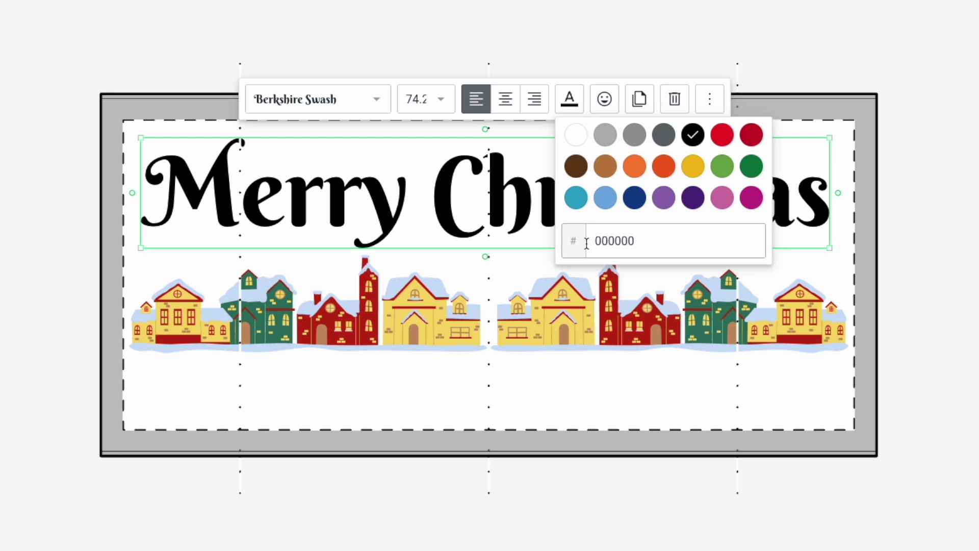
left_click_drag(591, 241, 698, 244)
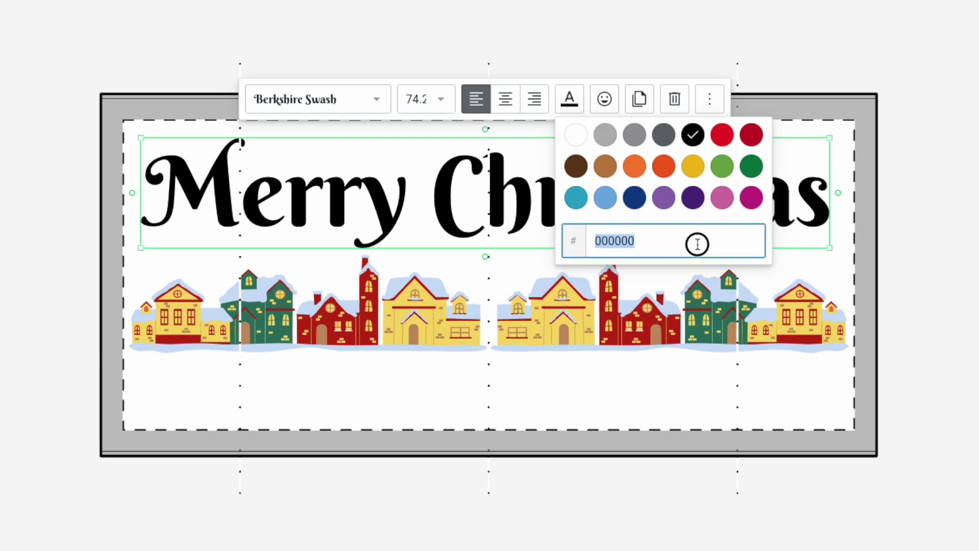
left_click(752, 136)
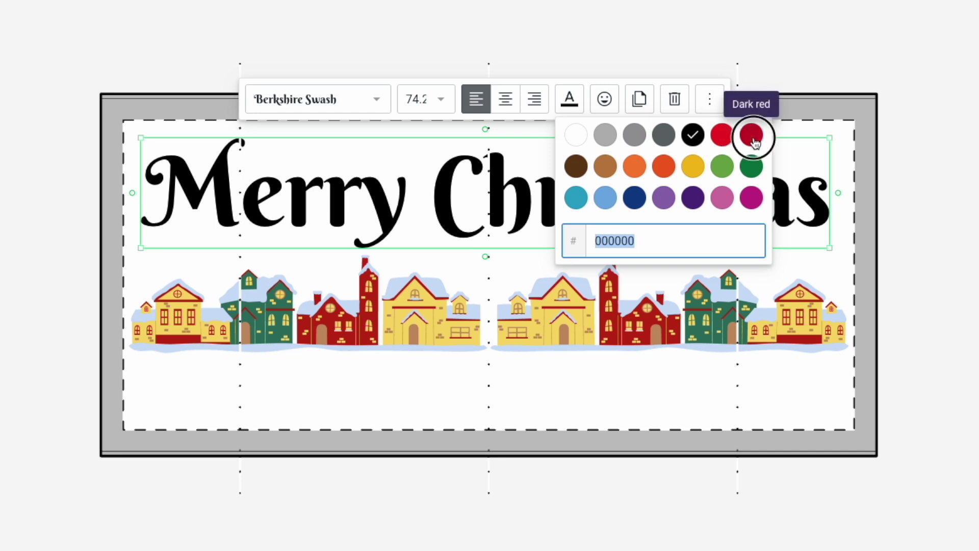
left_click(622, 391)
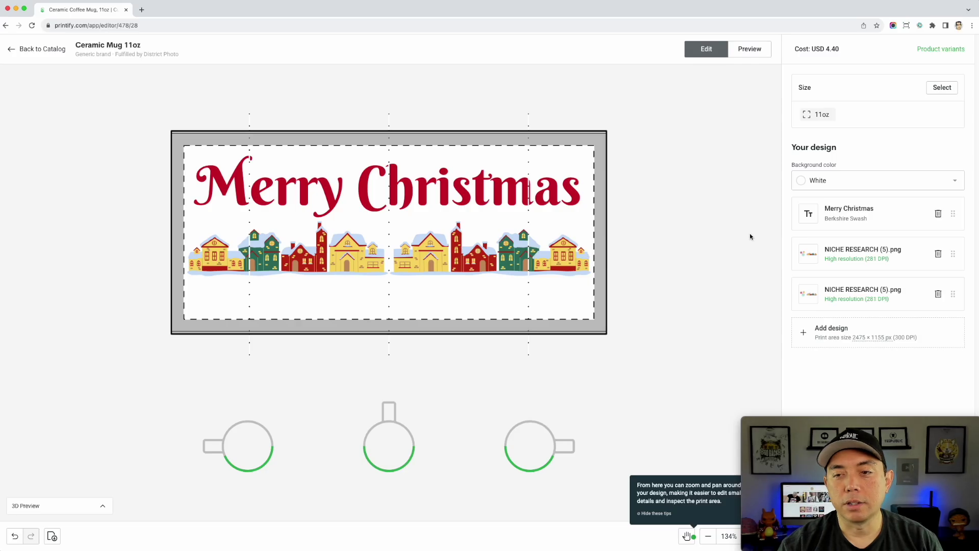
Look through the design library and the saved templates available for the mug
left_click(831, 330)
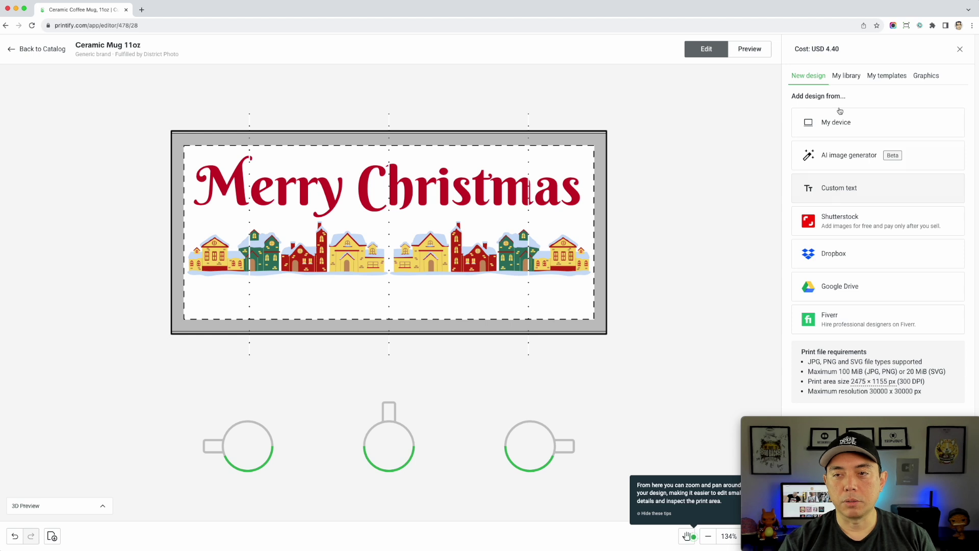
left_click(846, 75)
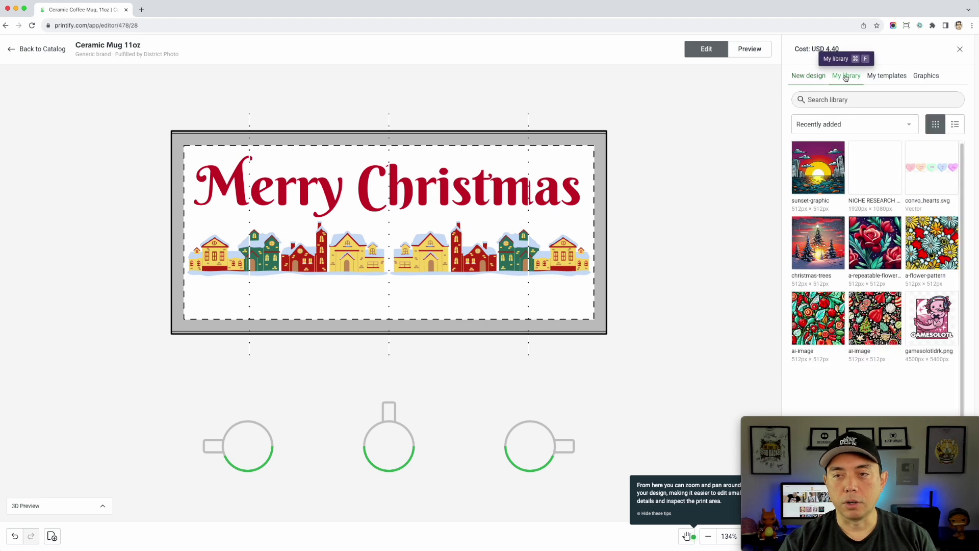
left_click(883, 77)
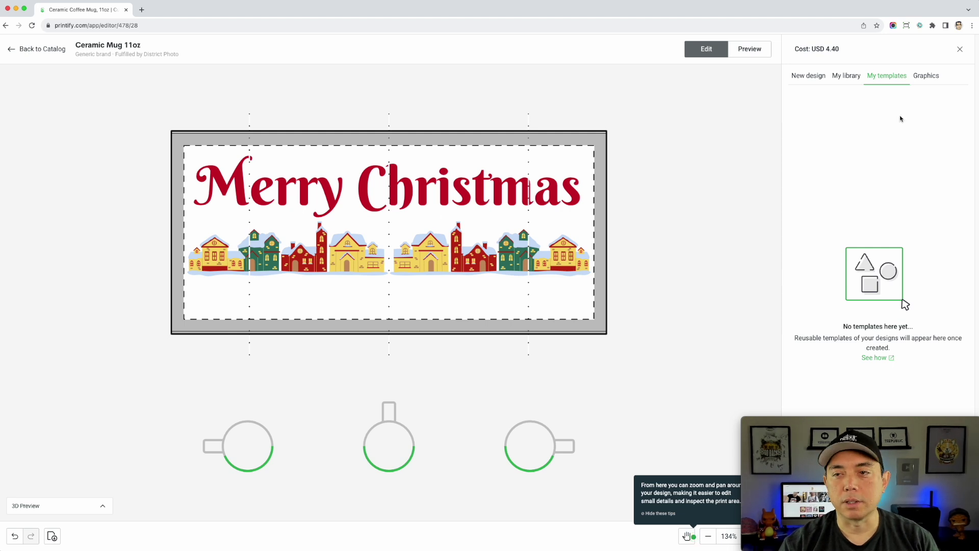
Select both village images without the Merry Christmas text and save them together as a template named Houses
left_click(423, 259)
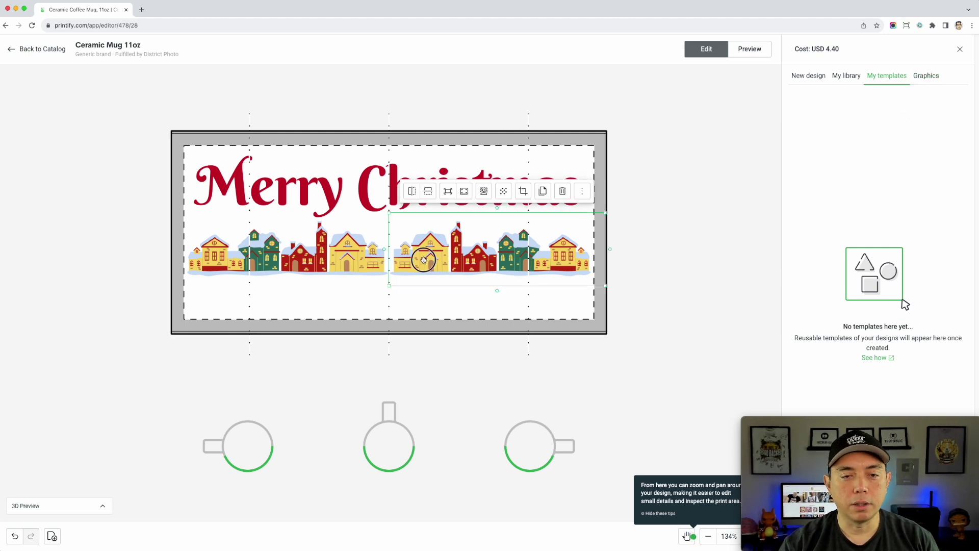
left_click(365, 145)
left_click(386, 271)
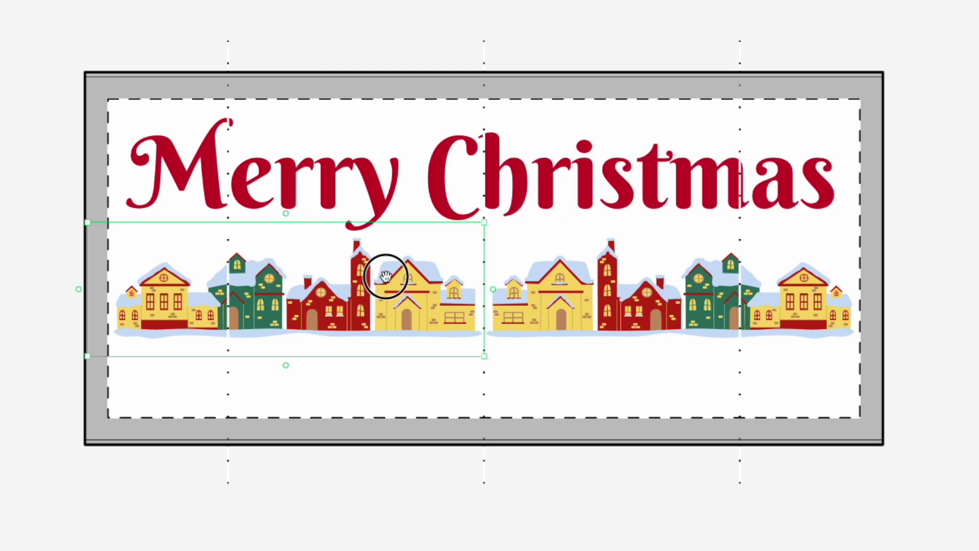
left_click(542, 297, "shift")
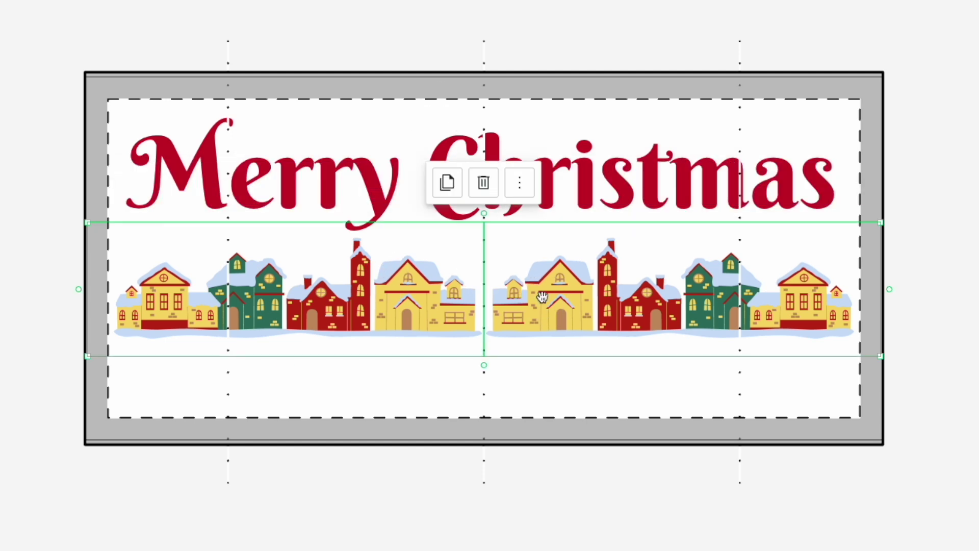
left_click(518, 182)
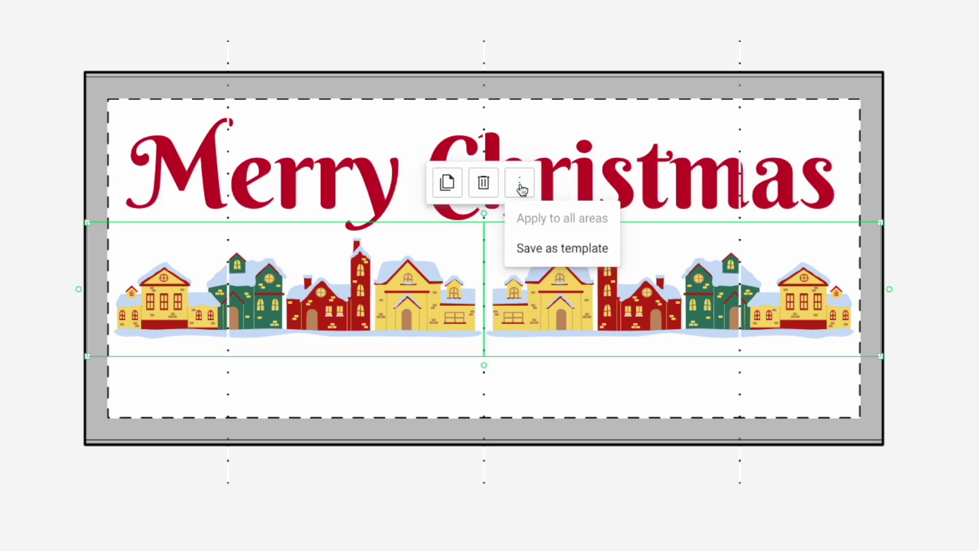
left_click(541, 249)
left_click(580, 390)
type("Ho")
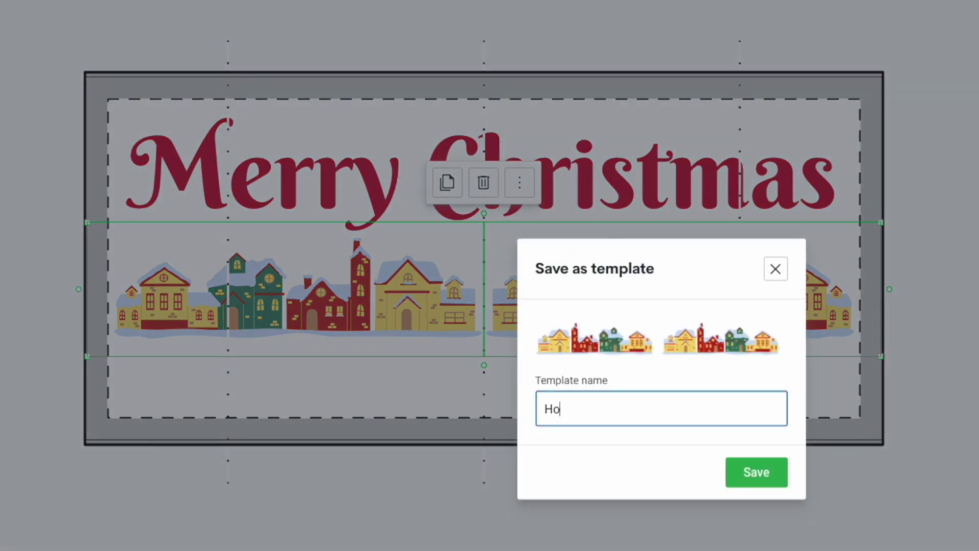
left_click(755, 482)
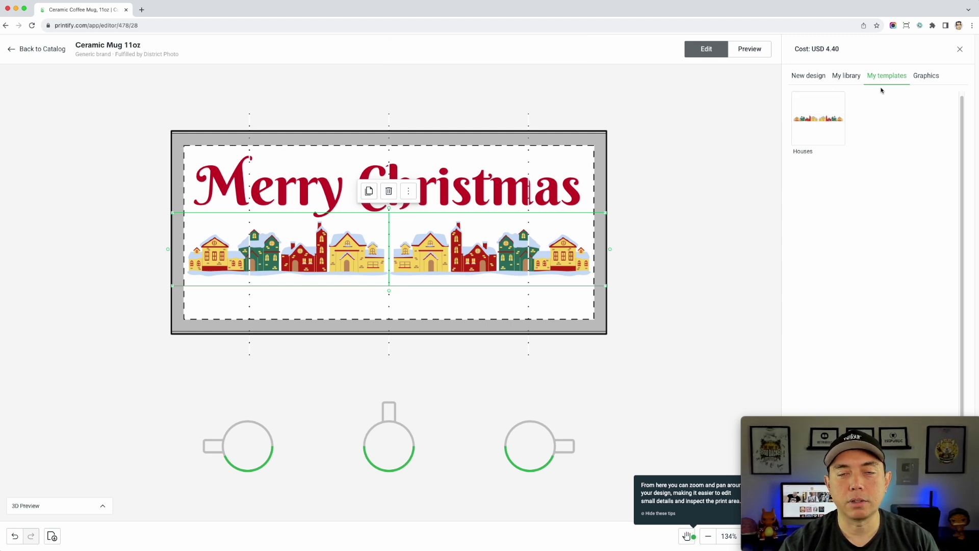
Look through the free graphics collections, from Thank You notes to Patterns, Family and Celebrating women
left_click(928, 77)
scroll(888, 165, "down", 5)
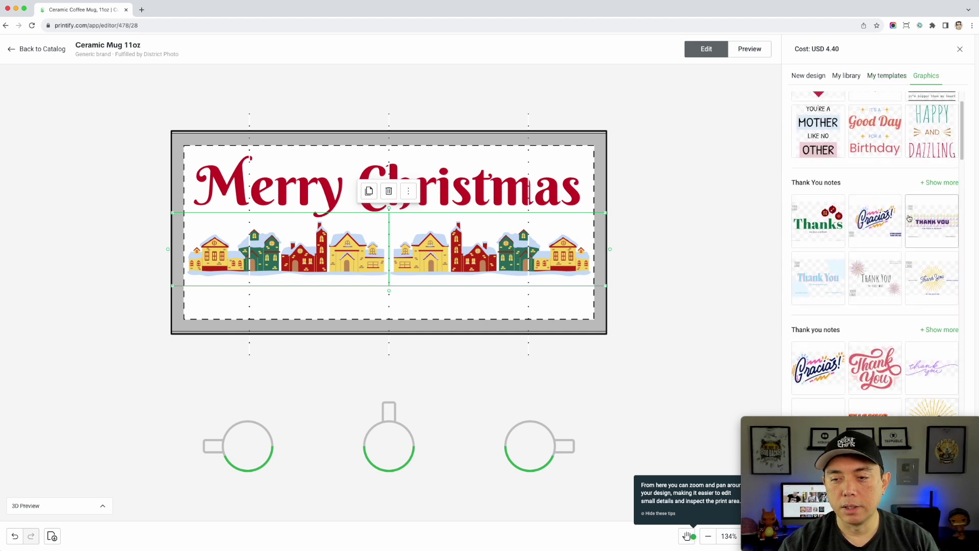
scroll(909, 218, "down", 7)
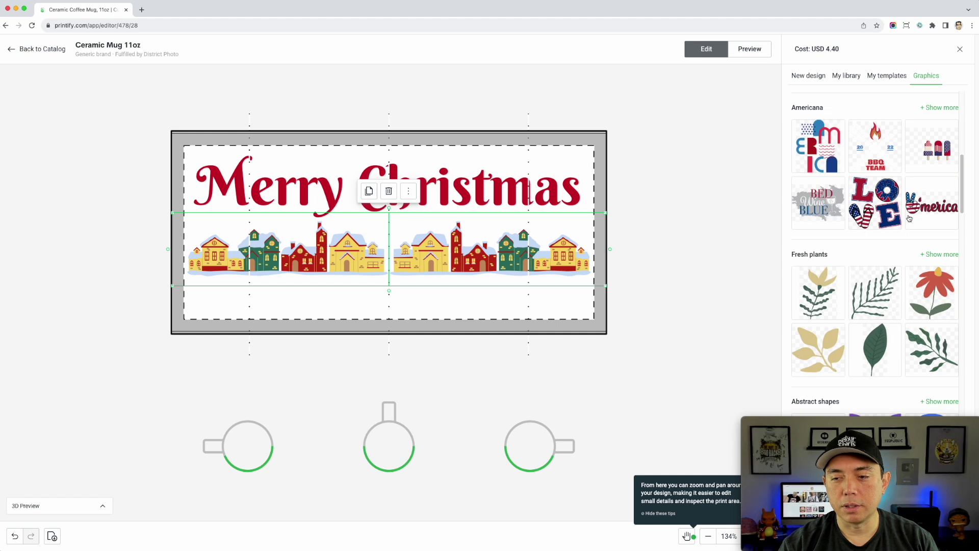
scroll(910, 235, "down", 7)
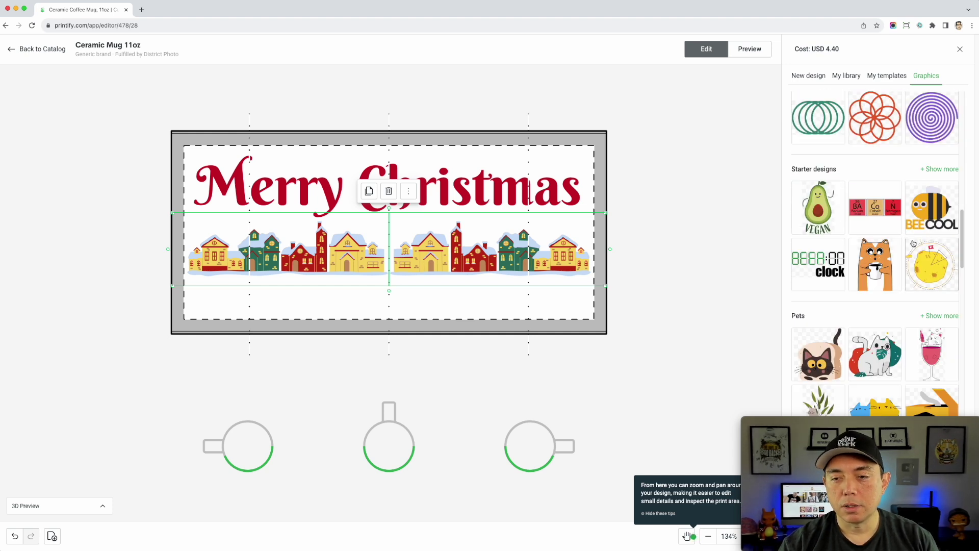
scroll(903, 248, "down", 6)
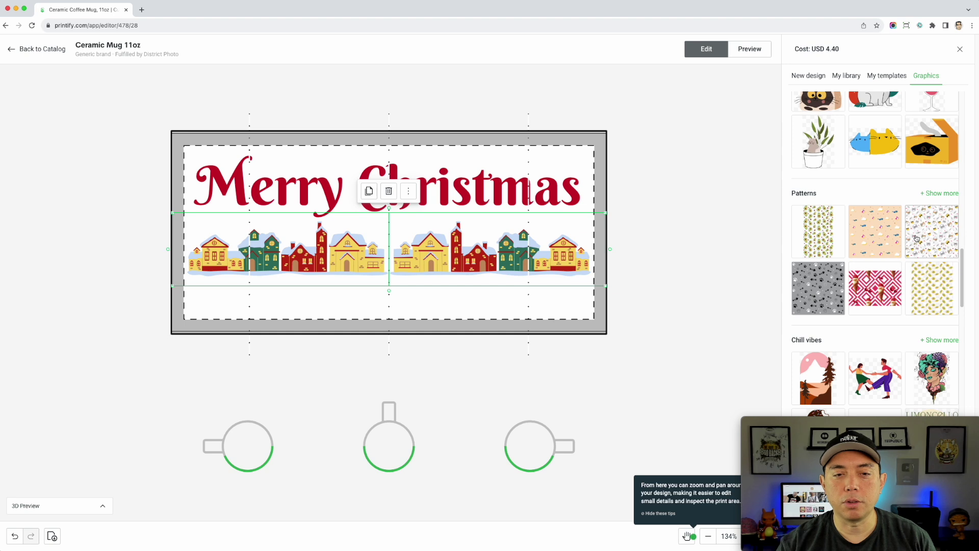
scroll(910, 260, "down", 5)
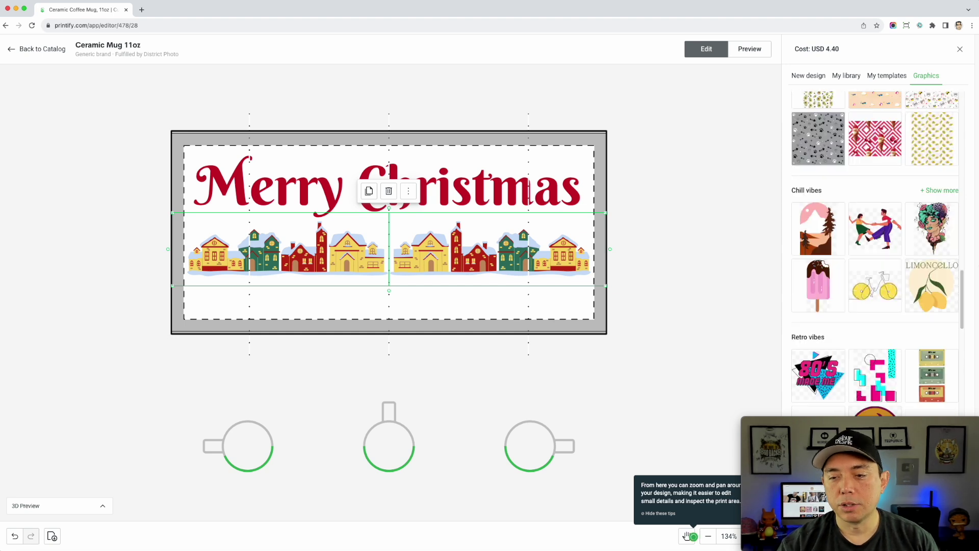
scroll(902, 282, "down", 5)
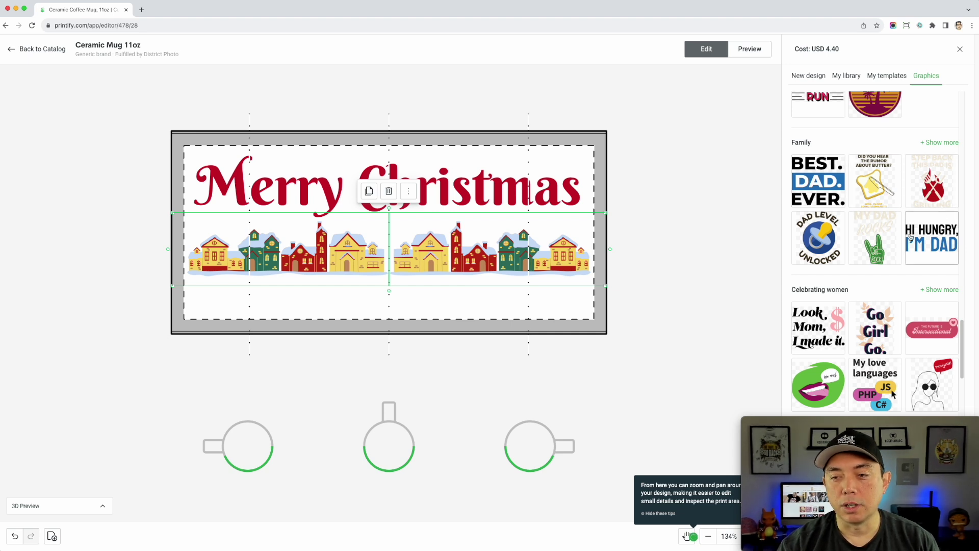
scroll(913, 230, "down", 1)
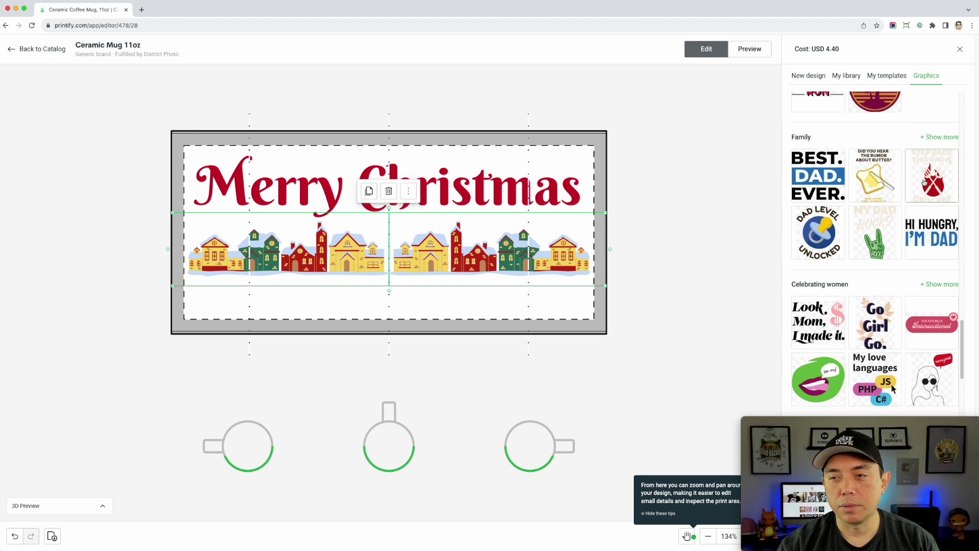
Expand the Family graphics and browse onward through the Love, Education, Winter holidays, Easter and St. Patrick's Day collections
left_click(936, 136)
scroll(921, 236, "down", 3)
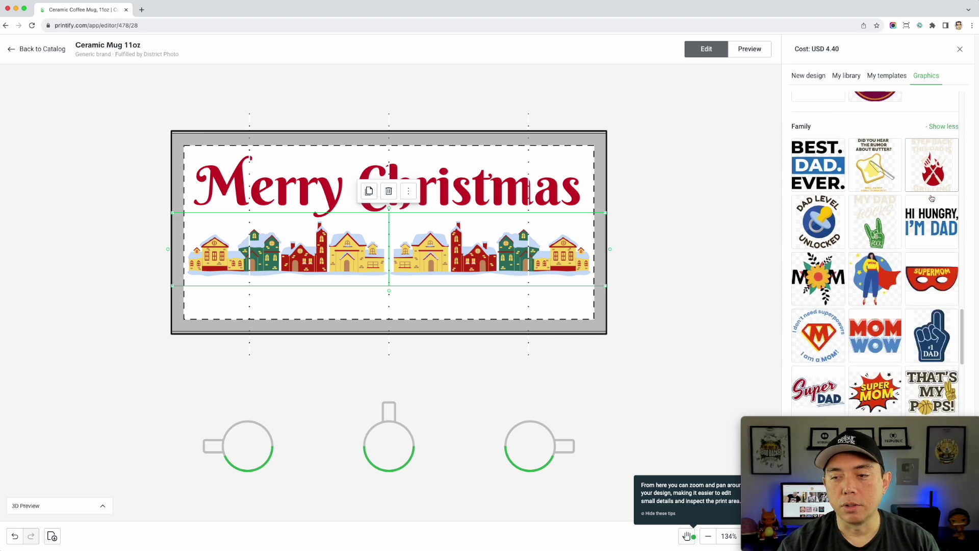
scroll(920, 235, "down", 1)
scroll(921, 235, "up", 2)
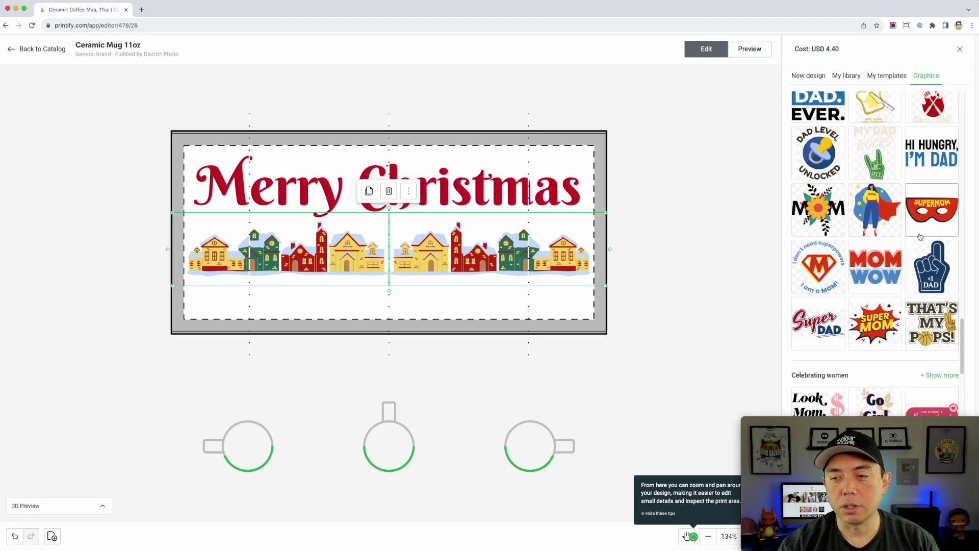
scroll(921, 235, "down", 3)
scroll(921, 235, "down", 8)
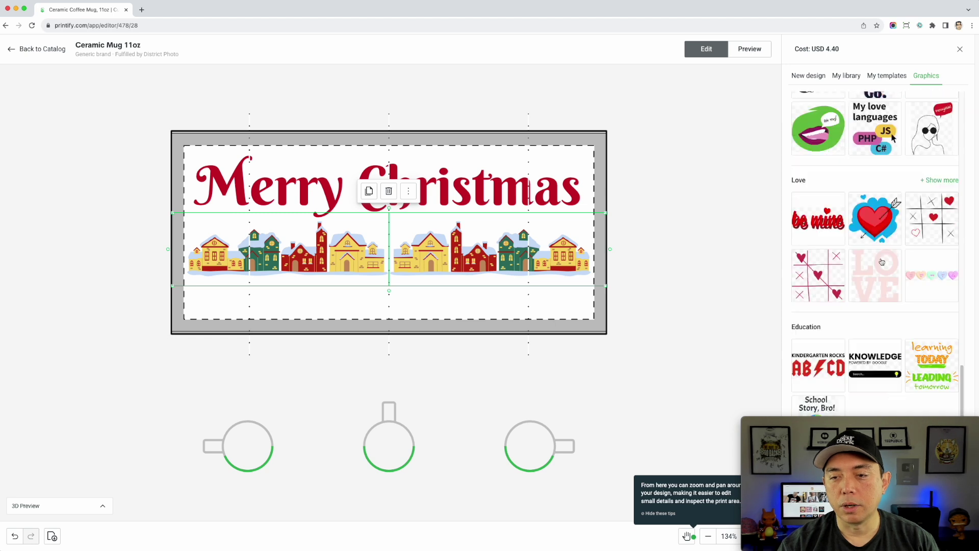
scroll(898, 250, "down", 6)
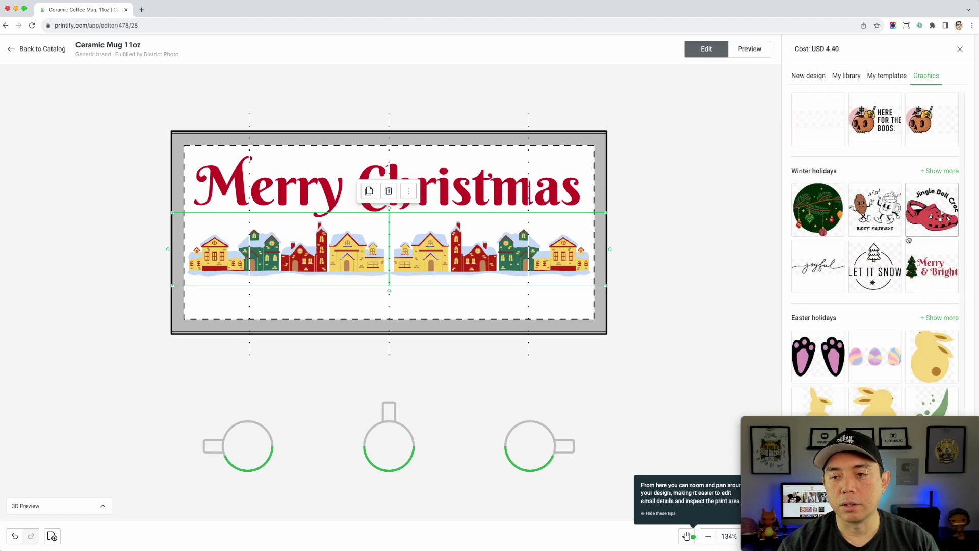
scroll(909, 239, "down", 5)
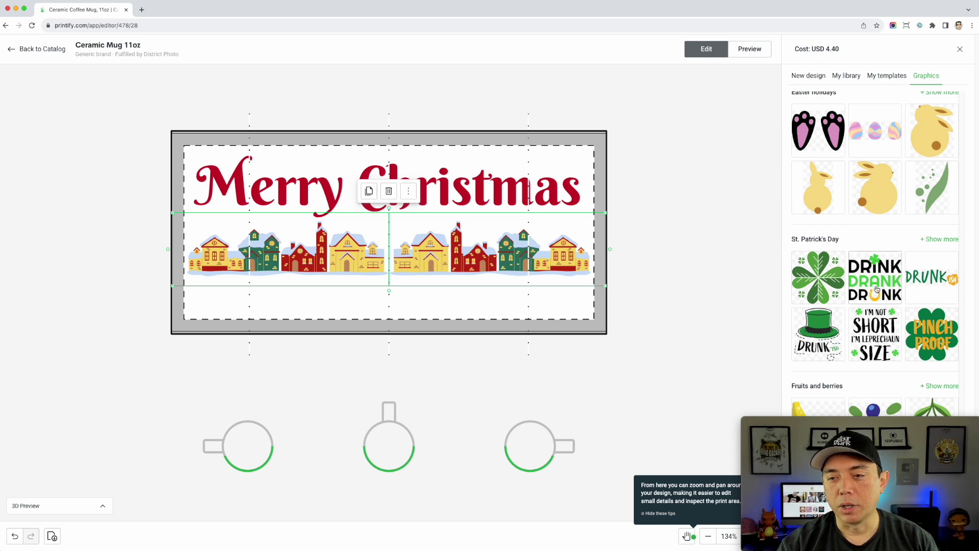
scroll(877, 288, "up", 1)
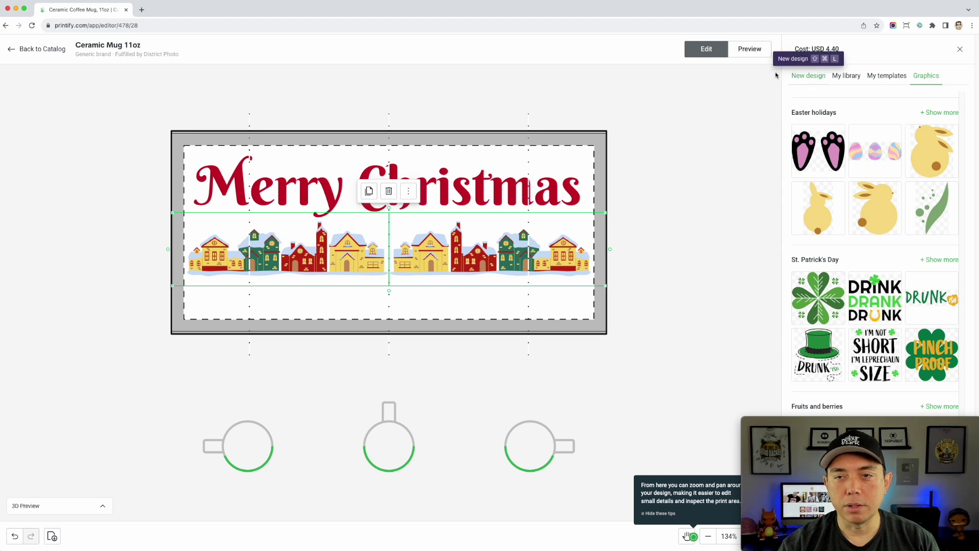
Preview the Christmas mug design on the Left, Context 1 and Context 2 mockups
left_click(751, 51)
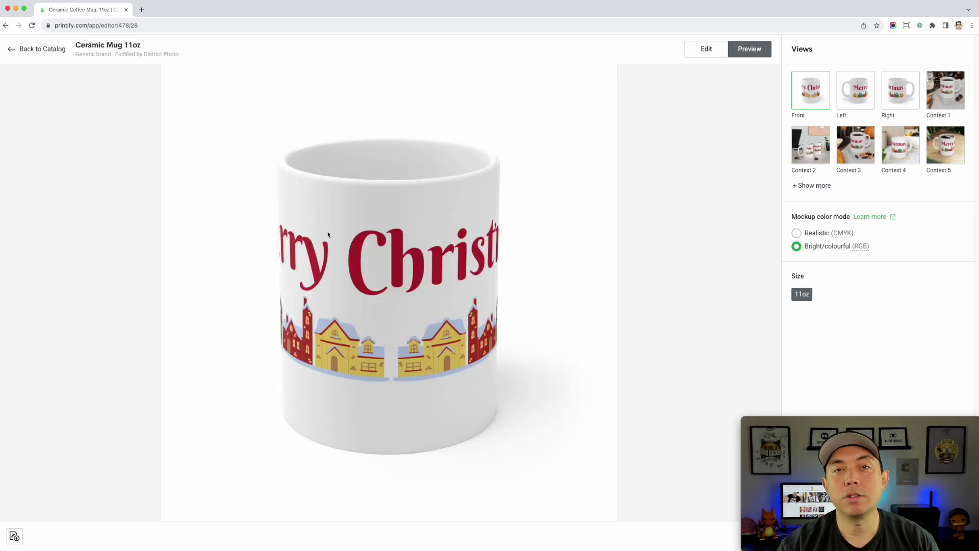
left_click(856, 95)
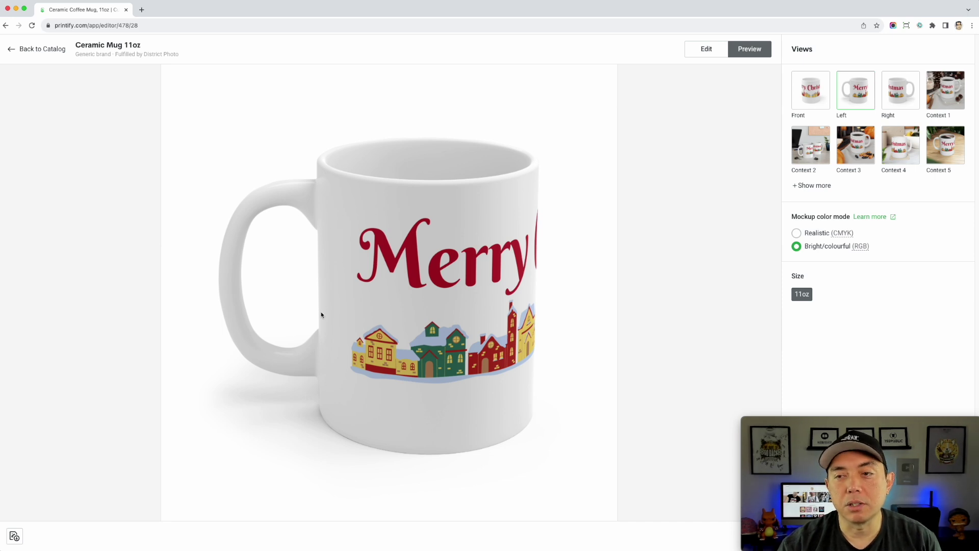
left_click(928, 109)
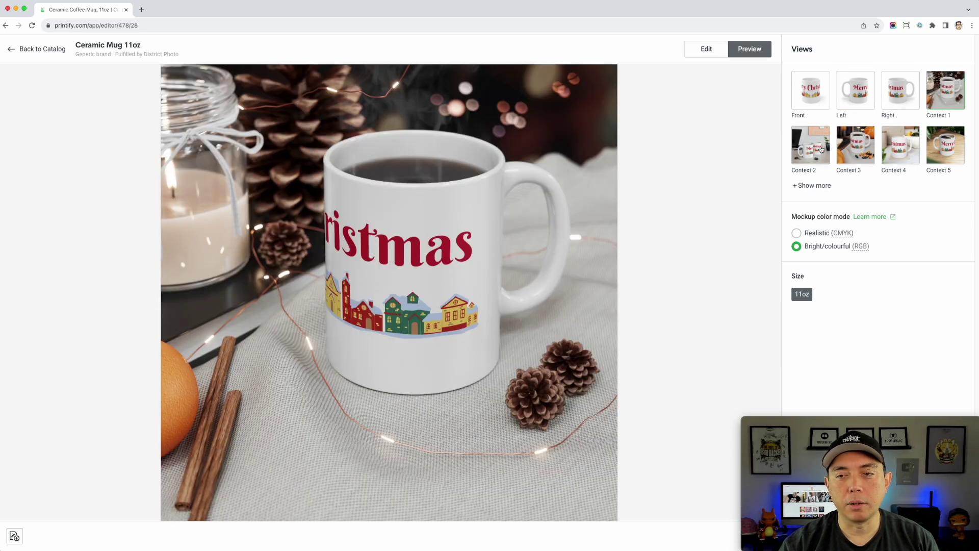
left_click(822, 150)
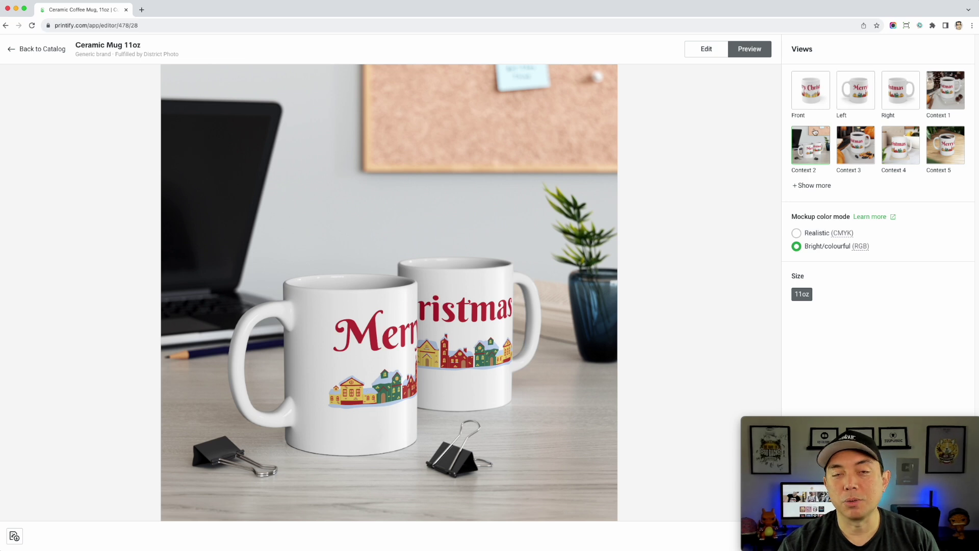
Return to editing and delete both village images and the Merry Christmas text from the print area
left_click(706, 49)
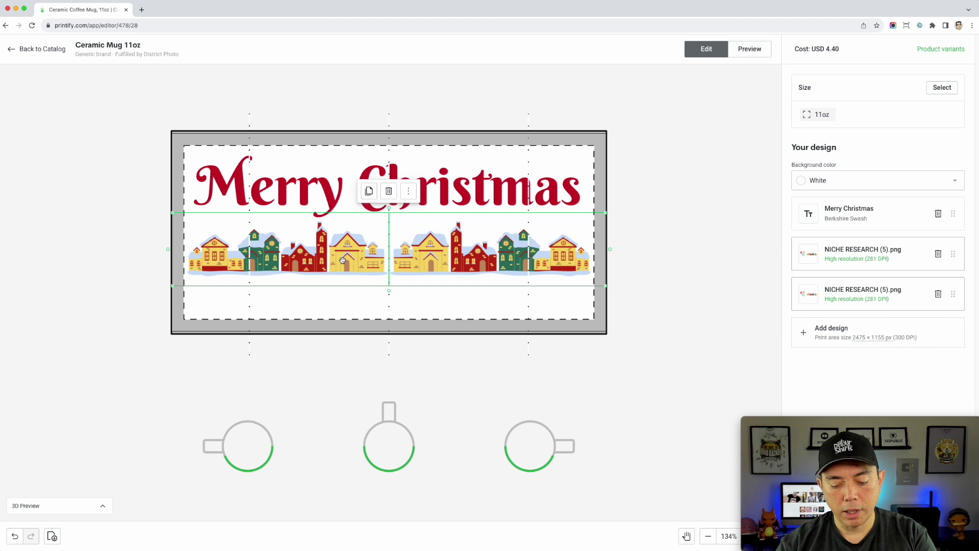
key("Delete")
left_click(306, 196)
key("Delete")
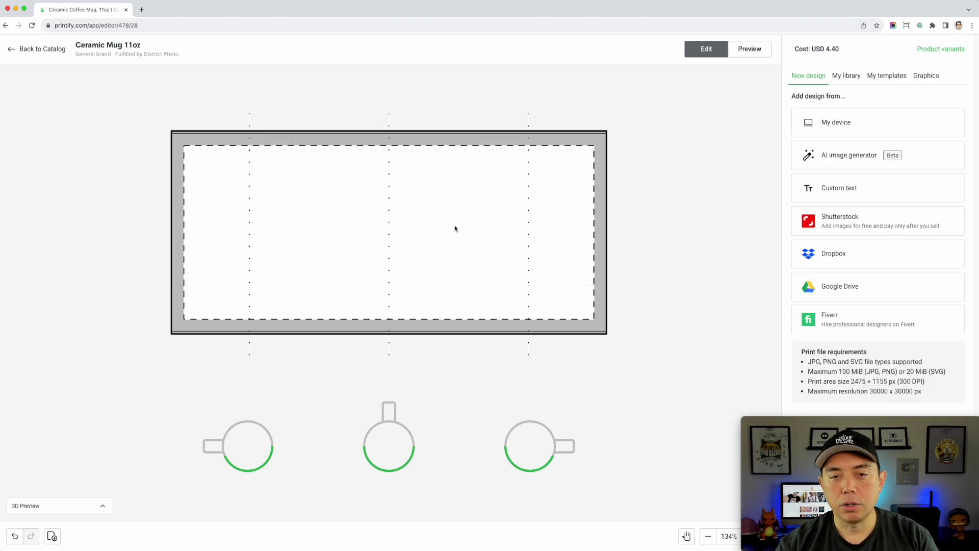
Add the tropical palm-leaf graphic from the full Patterns collection and place it along the left edge of the safe area
left_click(922, 79)
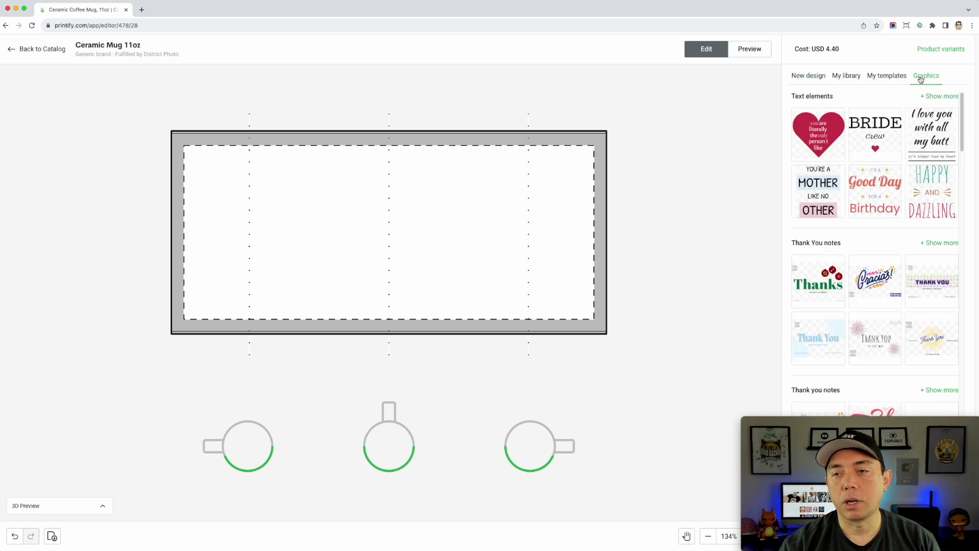
scroll(879, 245, "down", 15)
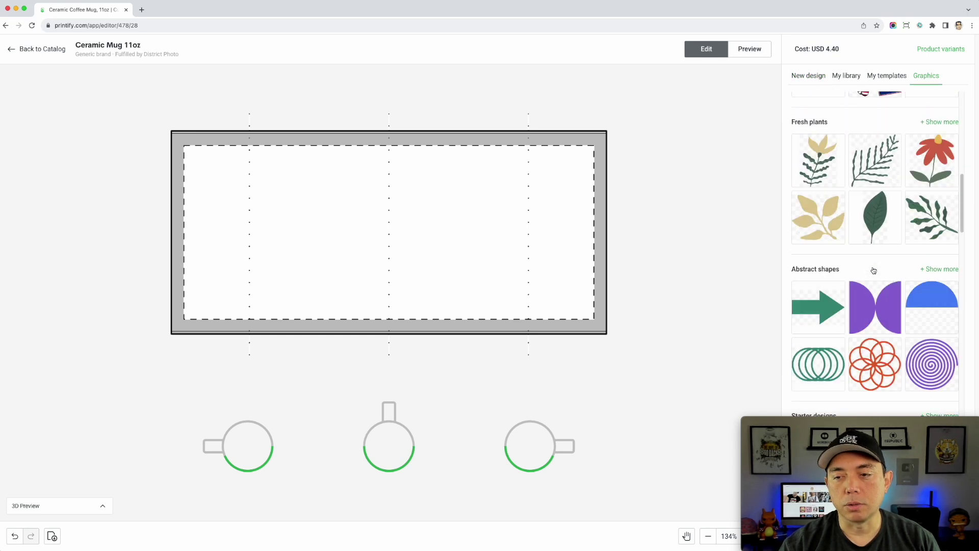
scroll(880, 268, "down", 8)
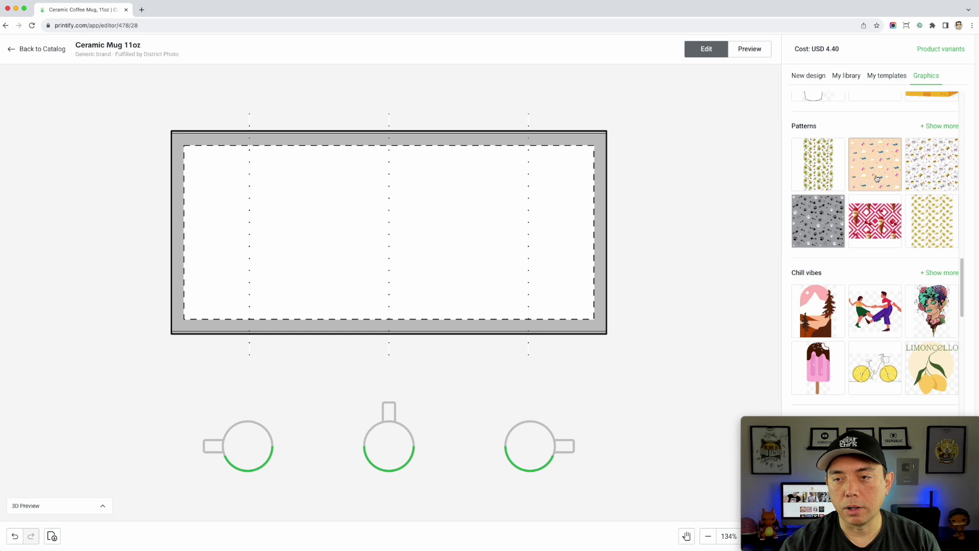
left_click(947, 129)
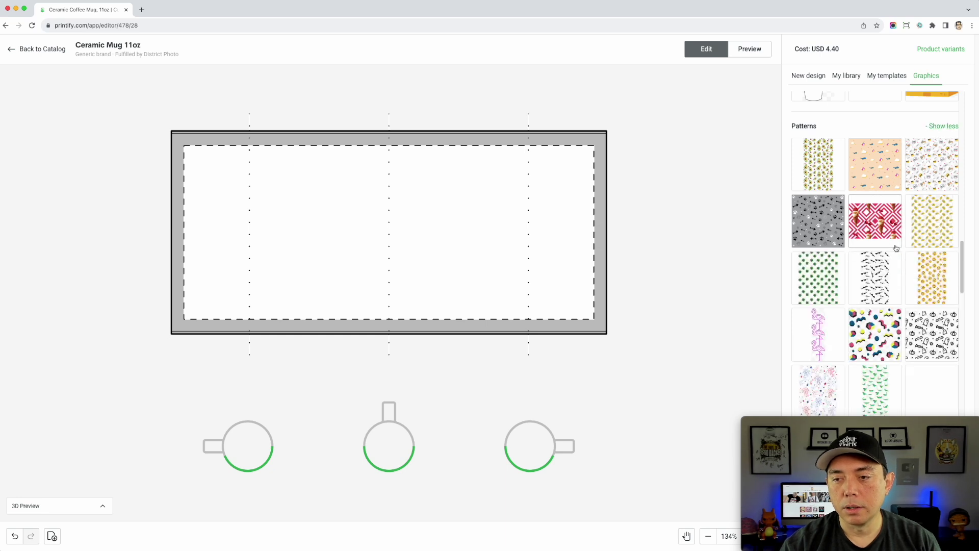
scroll(878, 250, "down", 2)
scroll(879, 250, "down", 2)
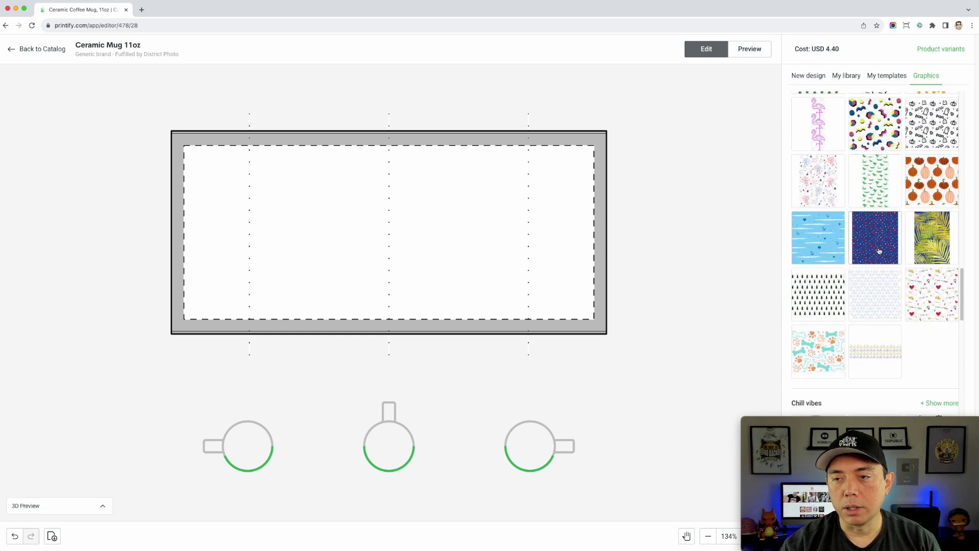
scroll(879, 251, "down", 1)
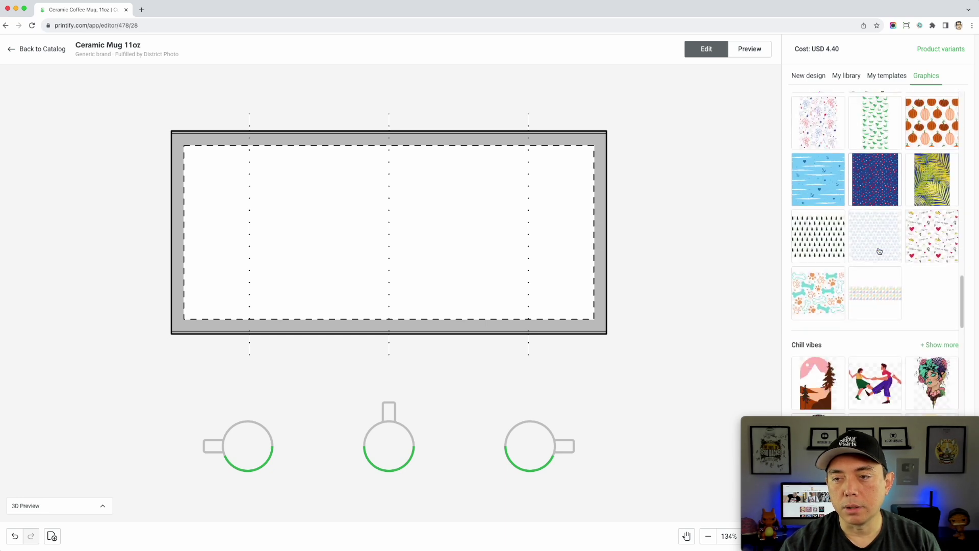
left_click(939, 183)
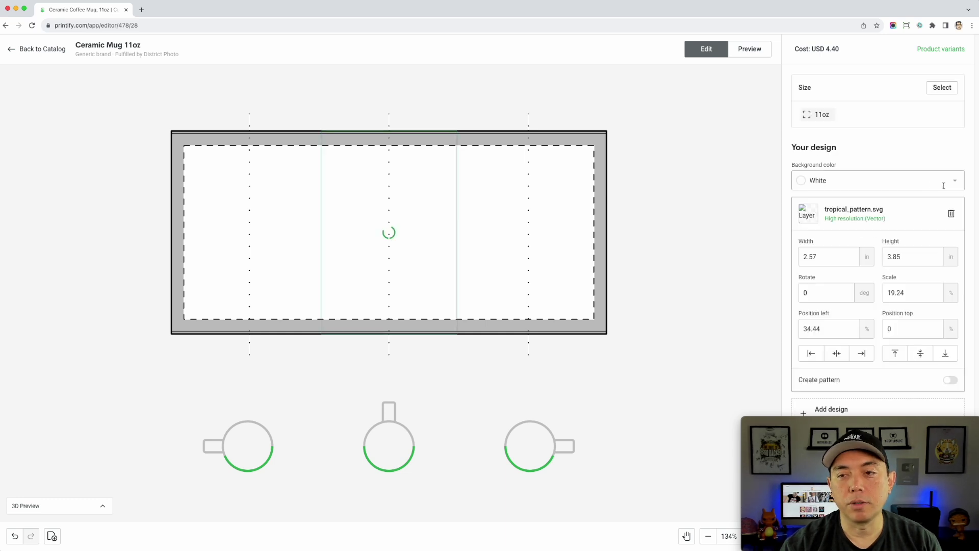
left_click_drag(387, 226, 271, 219)
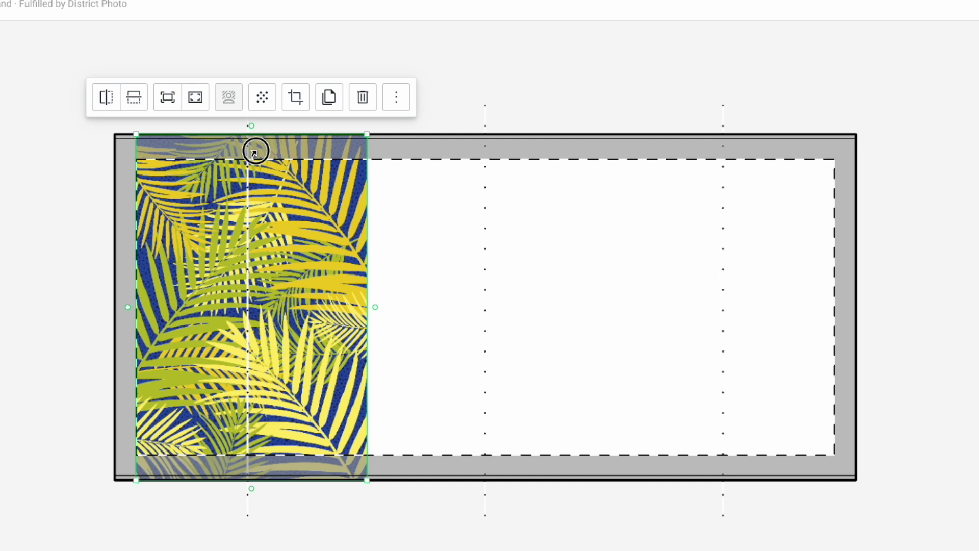
Rotate the tropical palm-leaf graphic about 90 degrees clockwise, enlarge it, and make it fill the whole print area
left_click_drag(251, 130, 516, 309)
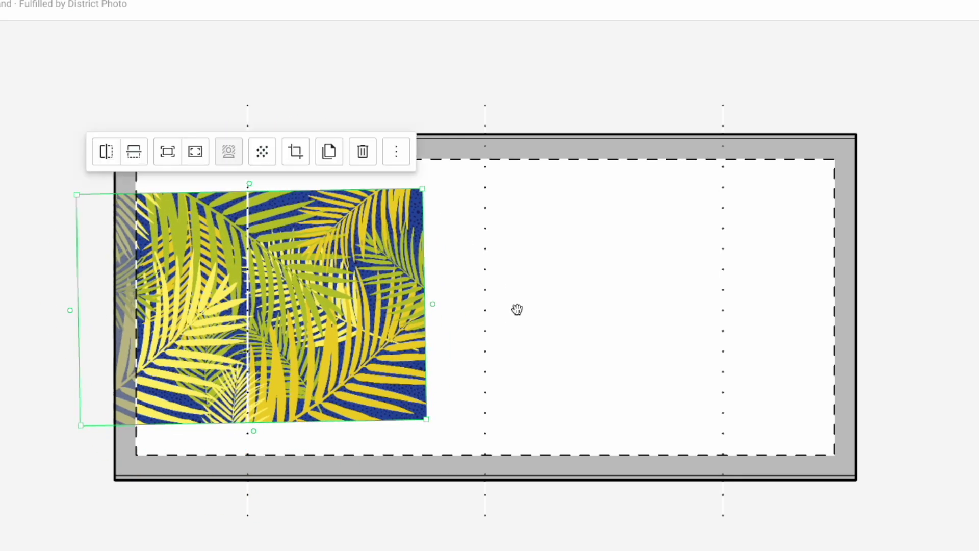
left_click_drag(425, 190, 487, 235)
left_click(200, 146)
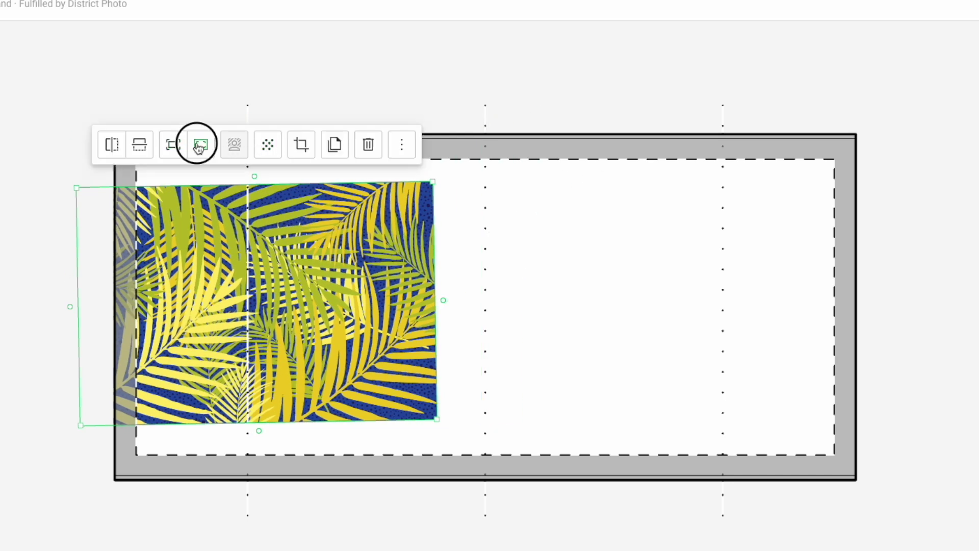
left_click(924, 240)
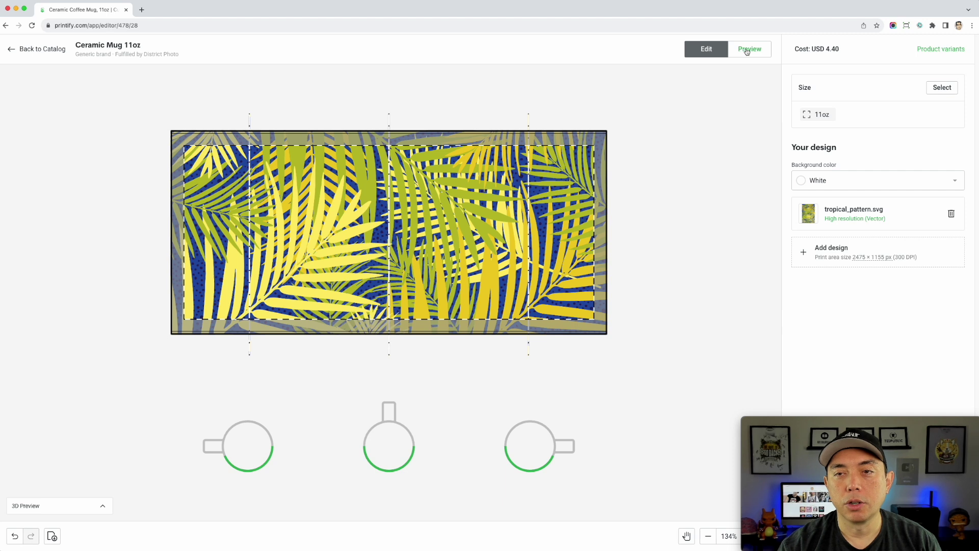
Preview the tropical wrap design on the Left, Context 4 and Context 2 mockups
left_click(744, 49)
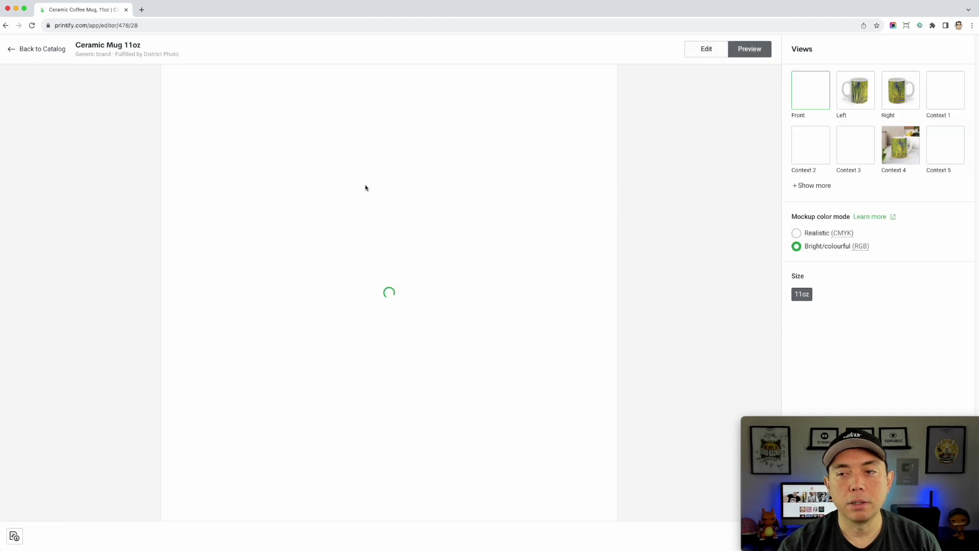
left_click(858, 101)
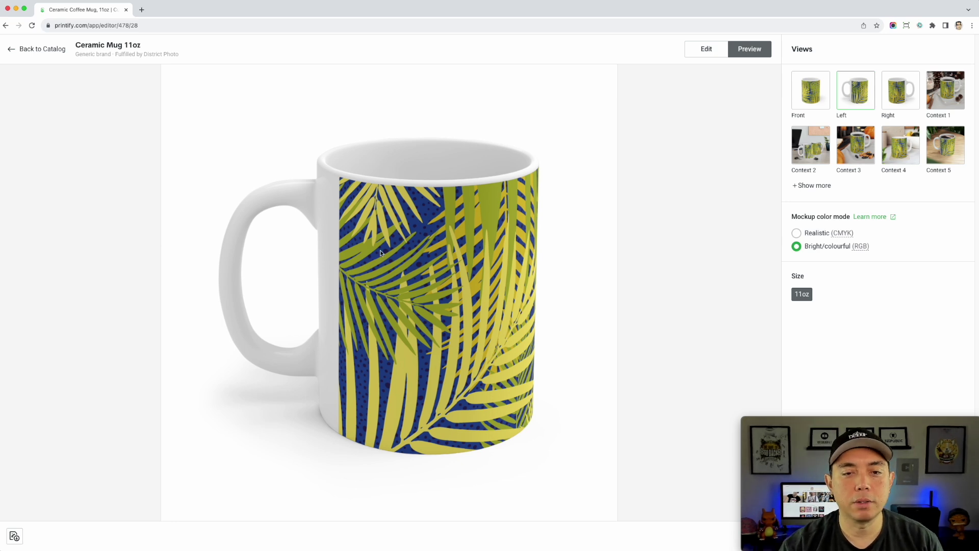
left_click(909, 148)
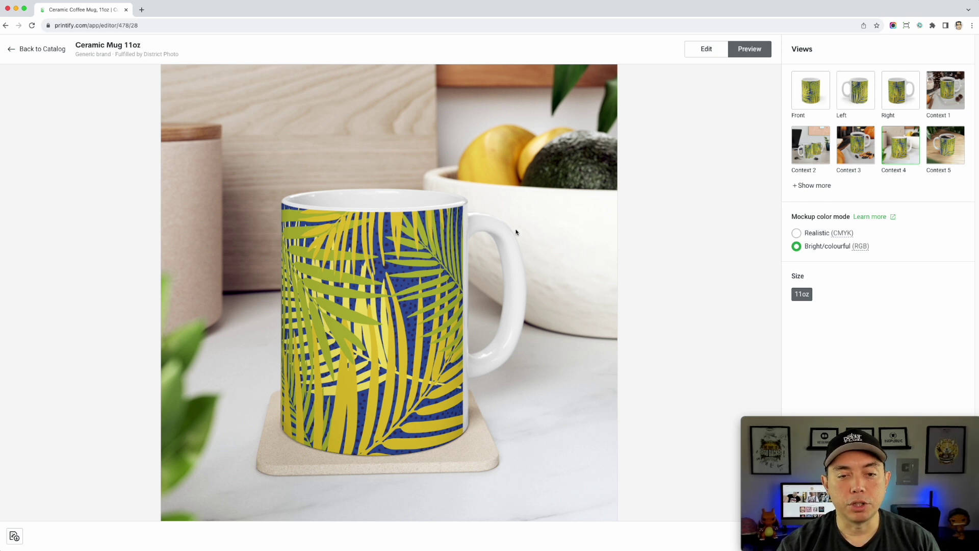
left_click(815, 152)
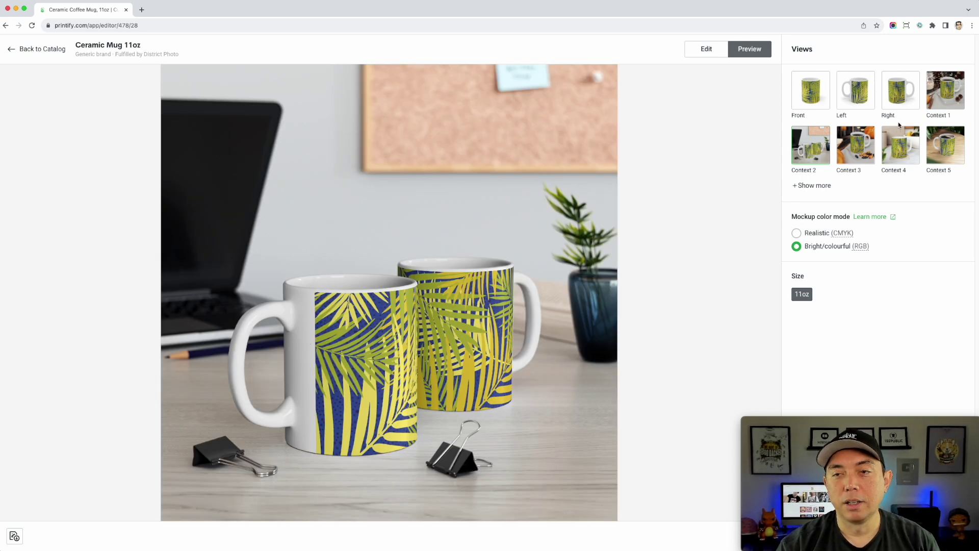
Return to editing and delete the tropical pattern graphic from the print area
left_click(706, 49)
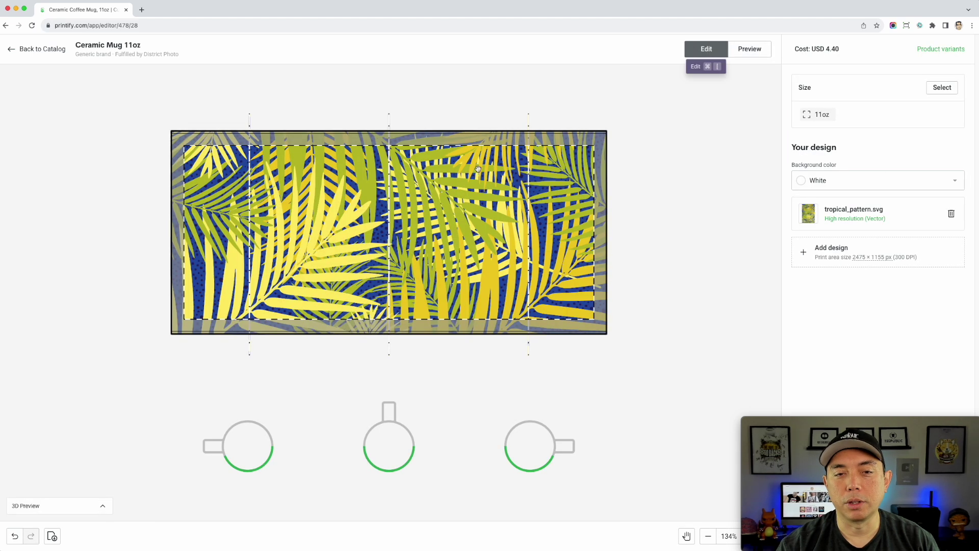
left_click(412, 223)
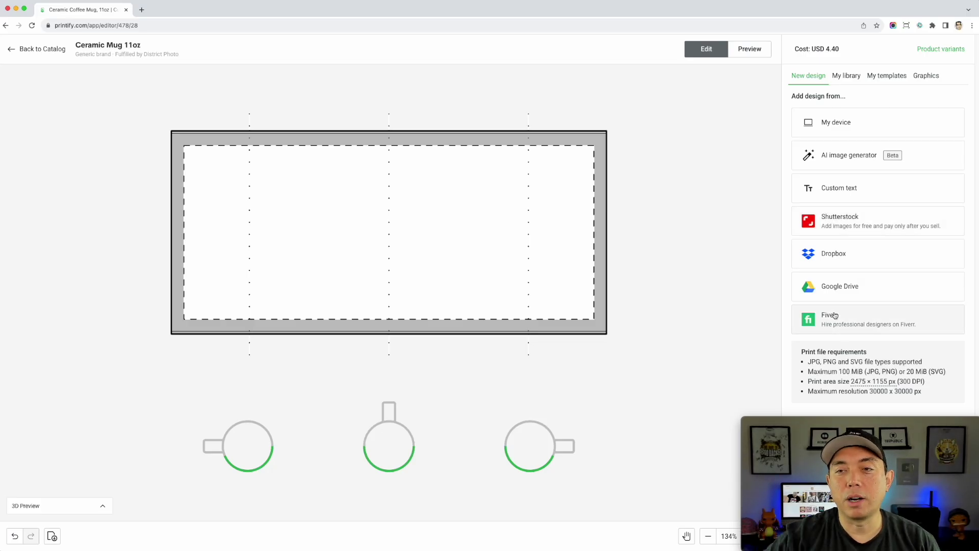
Browse the library and saved templates, and add the pink script Thank You graphic from the Thank you notes graphics collection
left_click(849, 76)
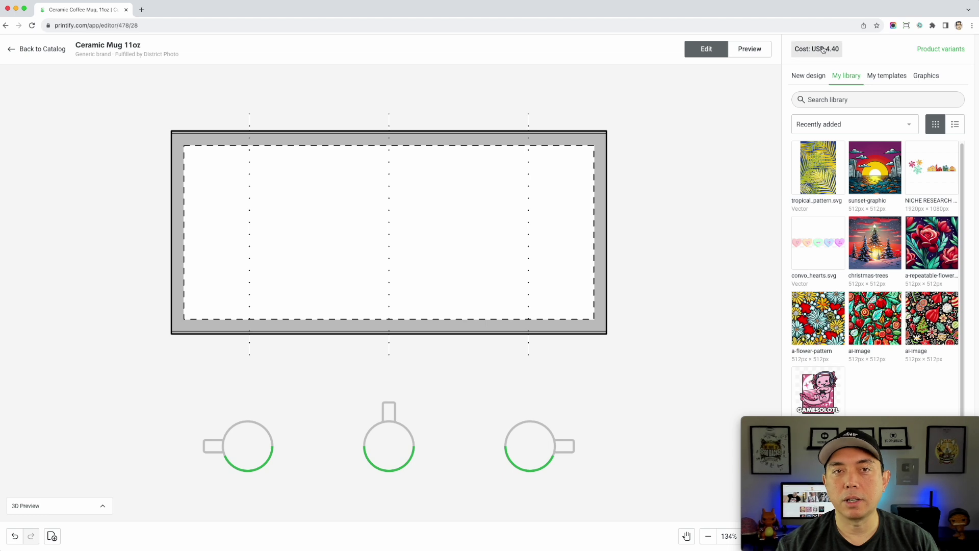
left_click(881, 77)
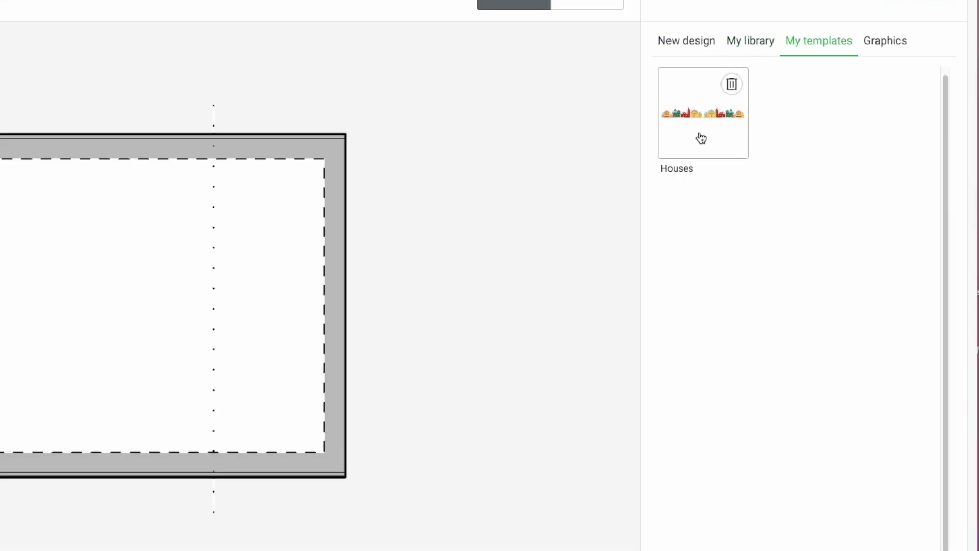
left_click(887, 46)
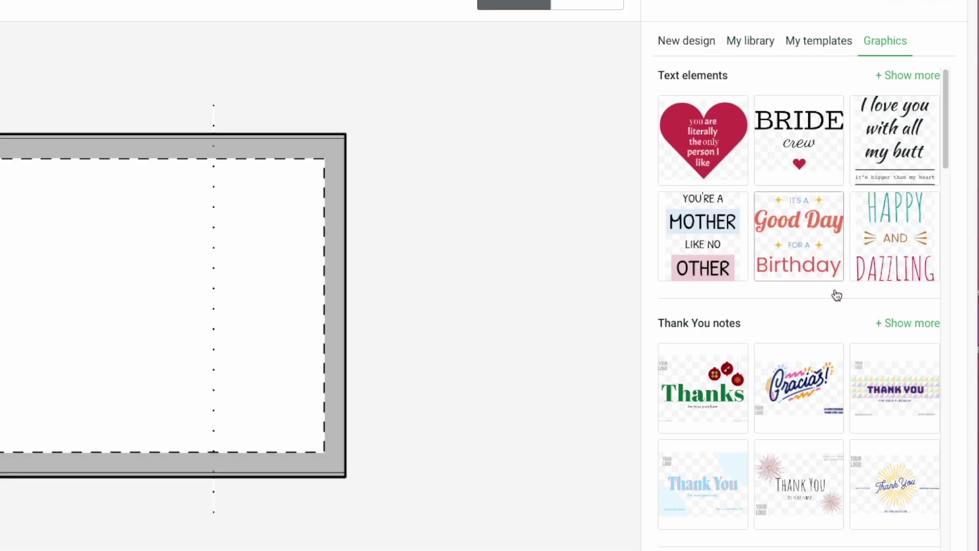
scroll(876, 306, "down", 4)
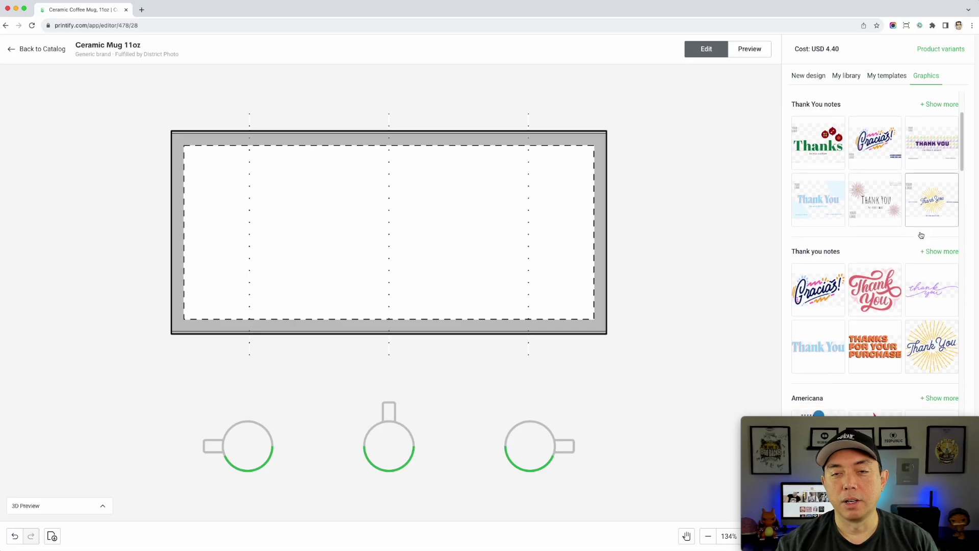
scroll(921, 235, "down", 3)
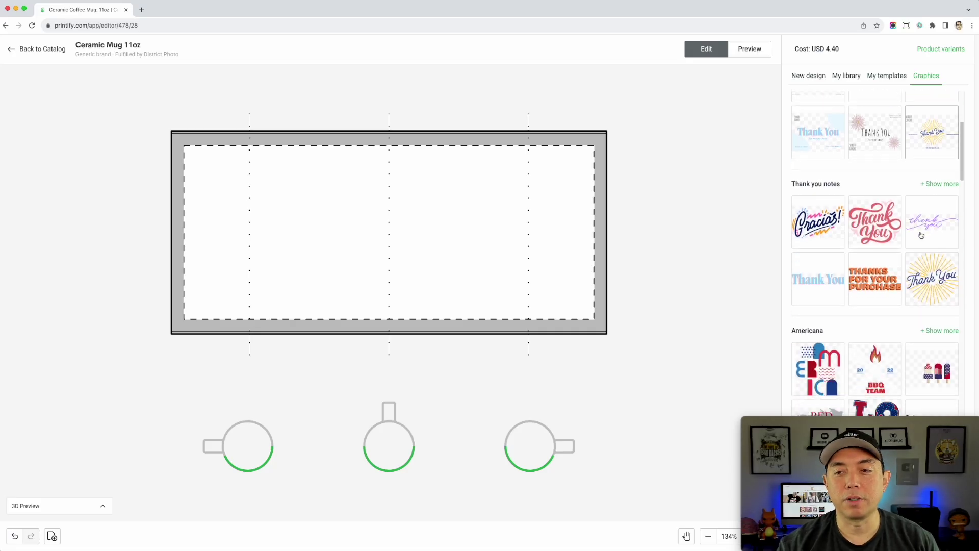
left_click(877, 224)
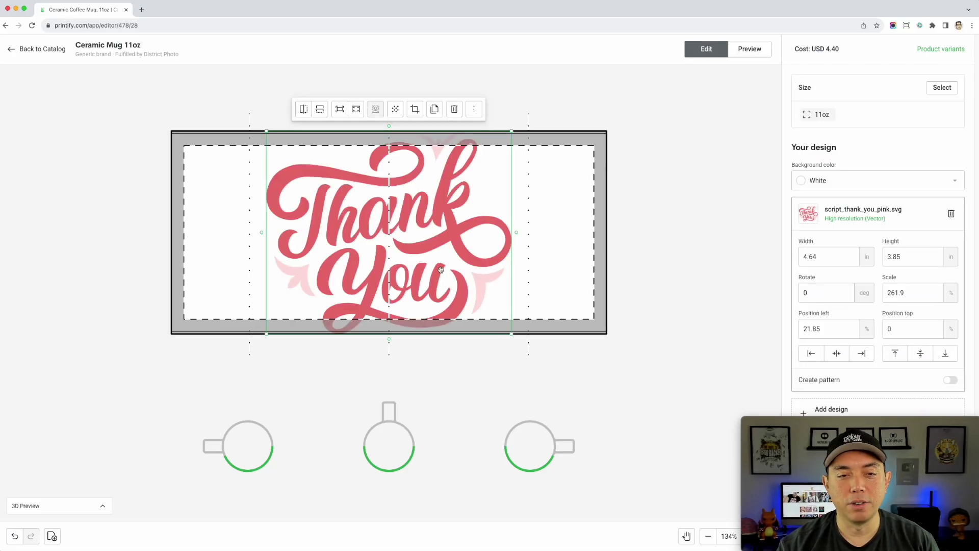
Shrink the pink Thank You graphic and place it in the left part of the print area, inside the safe area
left_click_drag(511, 333, 408, 265)
left_click_drag(354, 224, 288, 255)
left_click(596, 228)
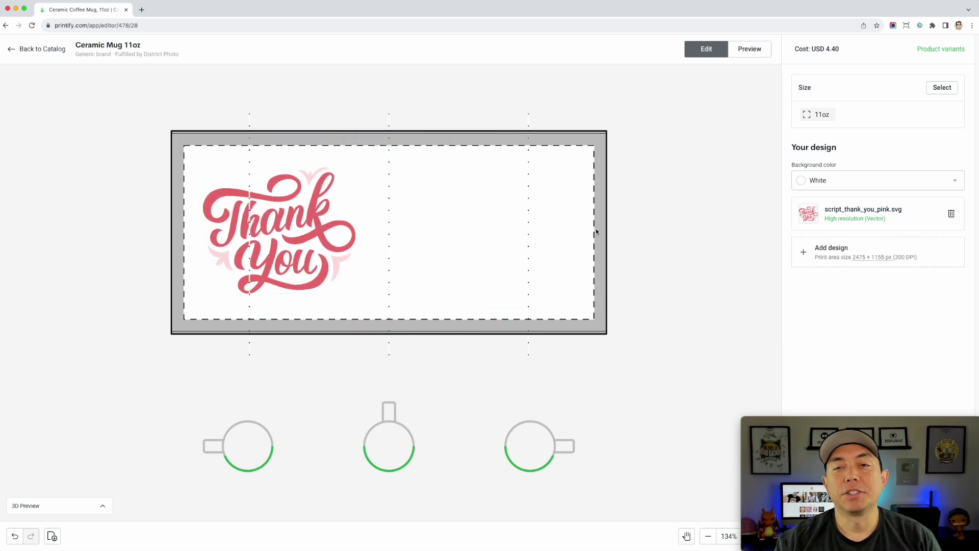